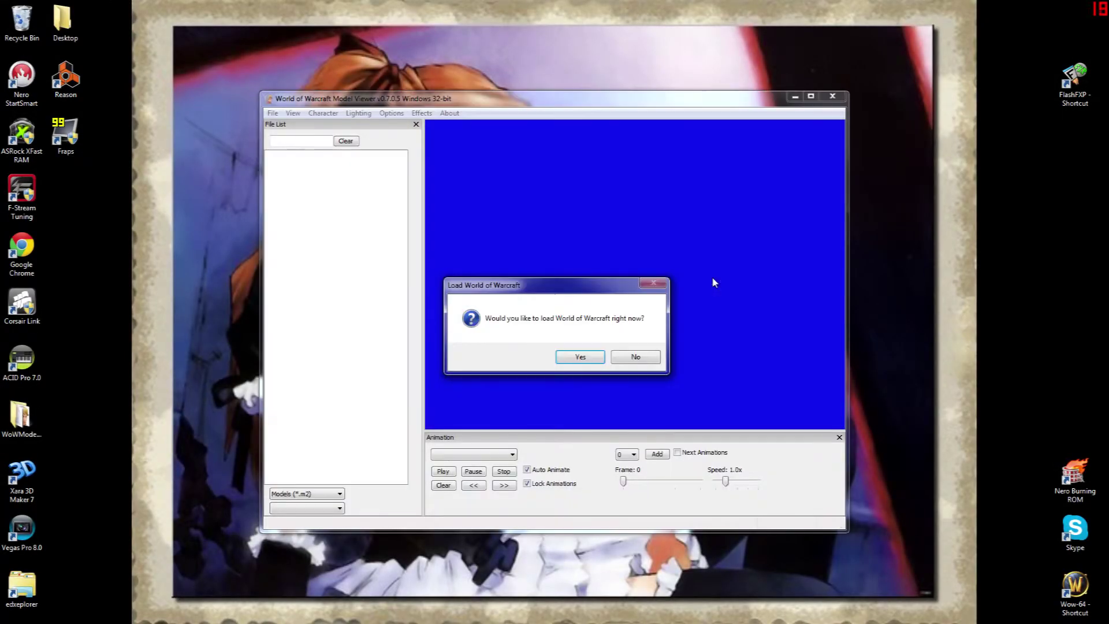
Load the World of Warcraft game data and open the saved armoured character in an enlarged viewer window
click(582, 356)
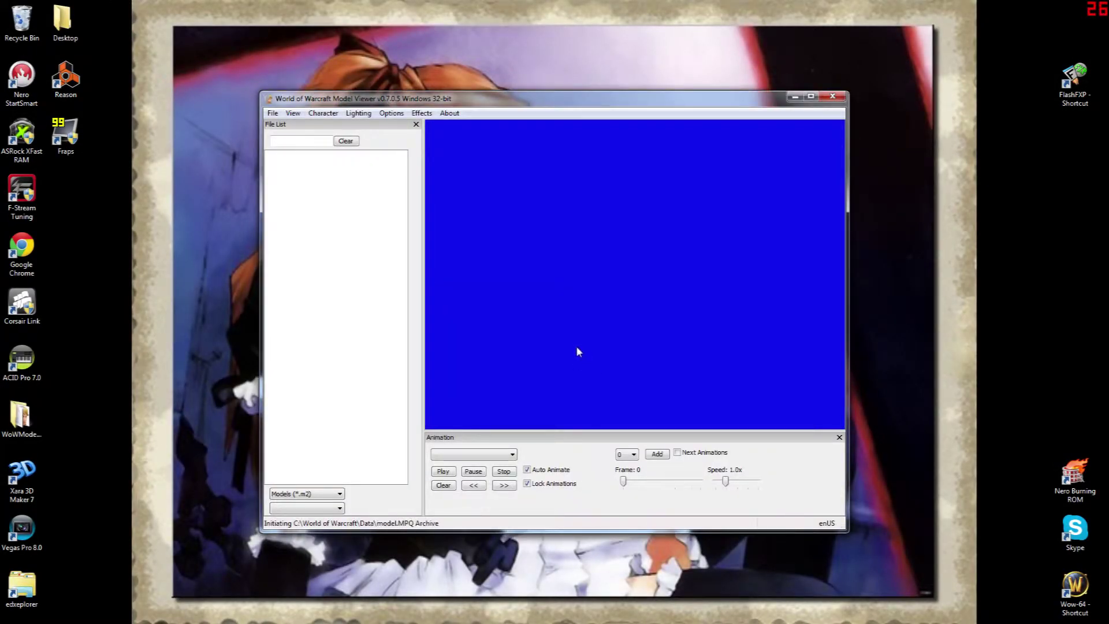
click(320, 116)
click(347, 126)
double_click(393, 199)
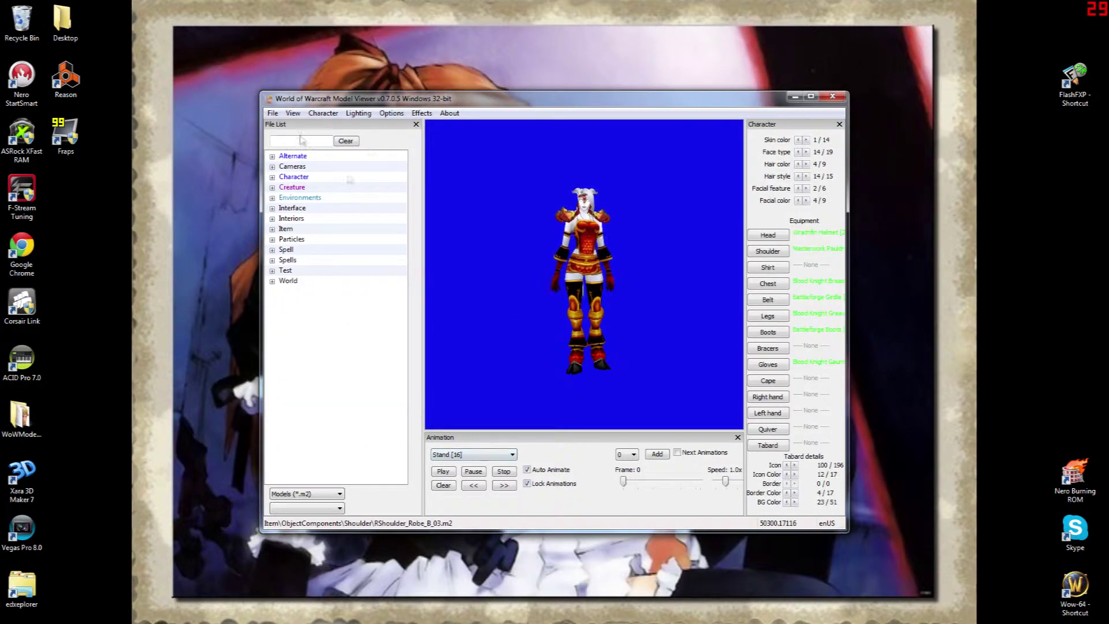
drag(262, 93, 193, 8)
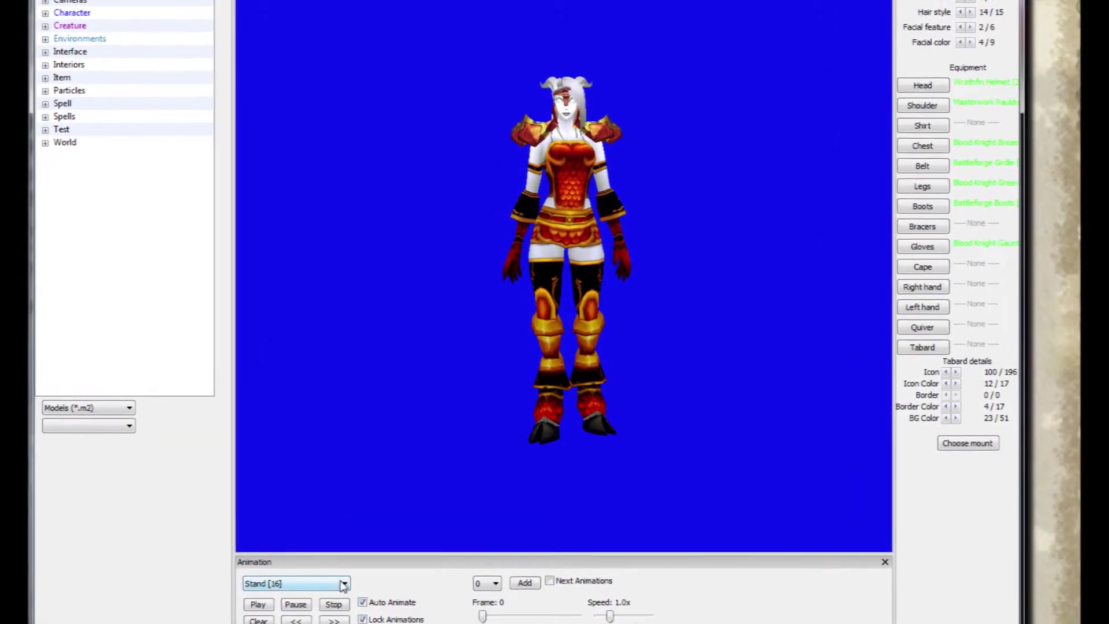
Set the character's animation loop count to 1 and its animation to EmoteRoar [98]
click(487, 582)
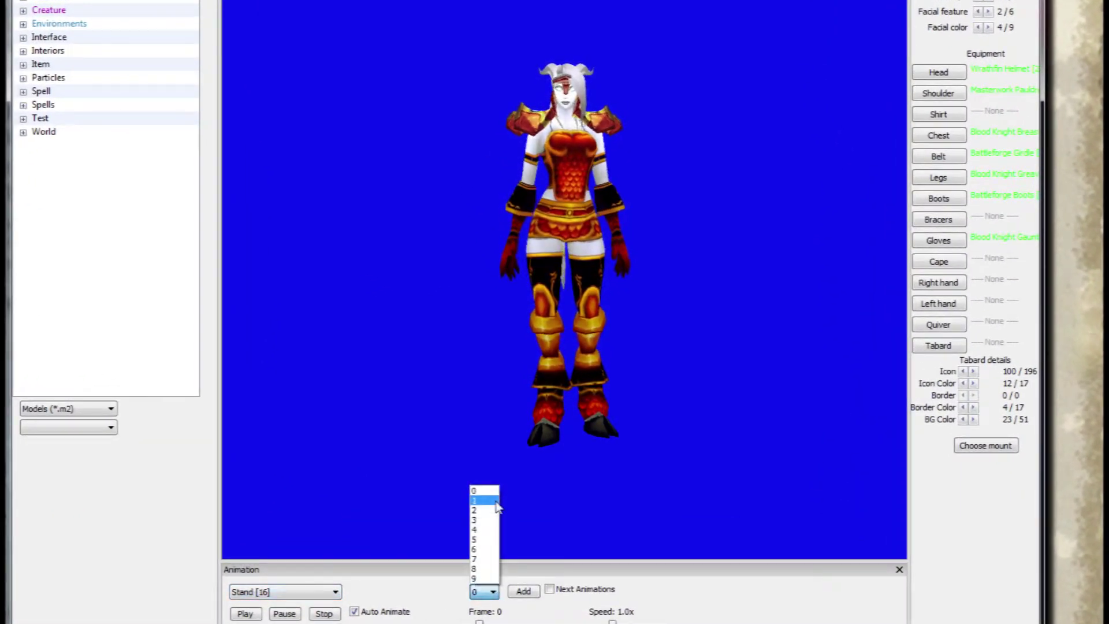
click(495, 501)
click(335, 592)
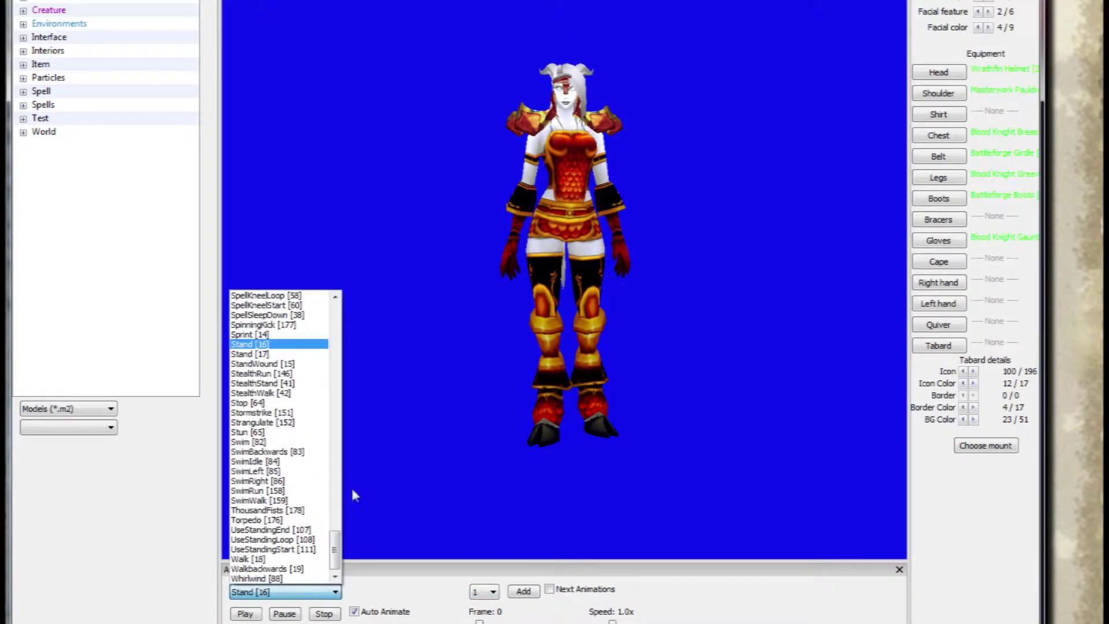
drag(334, 549, 345, 359)
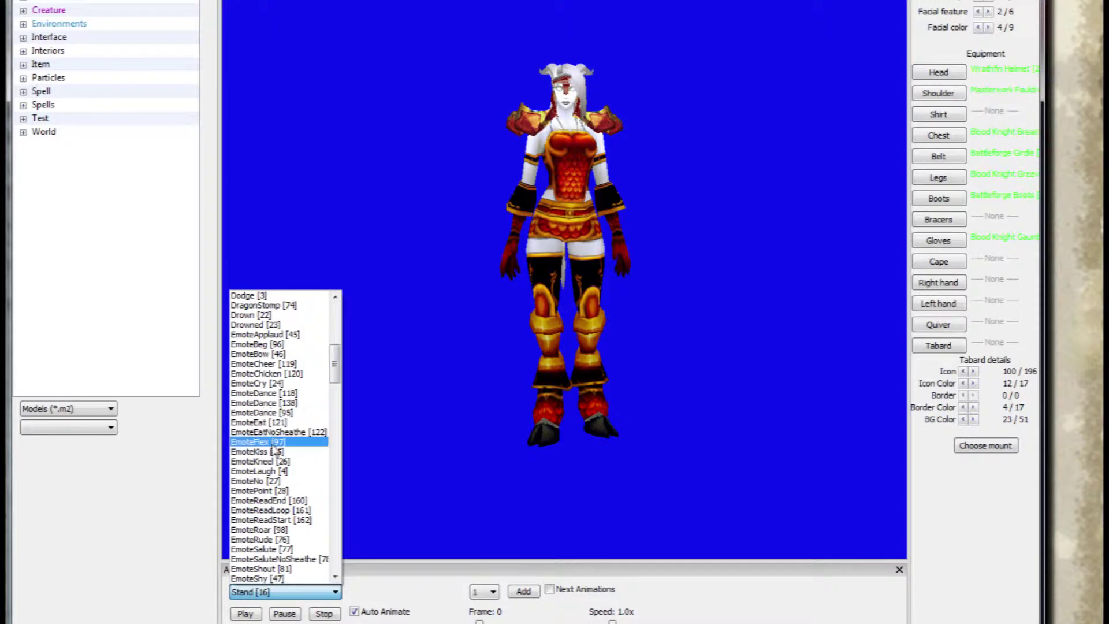
click(279, 529)
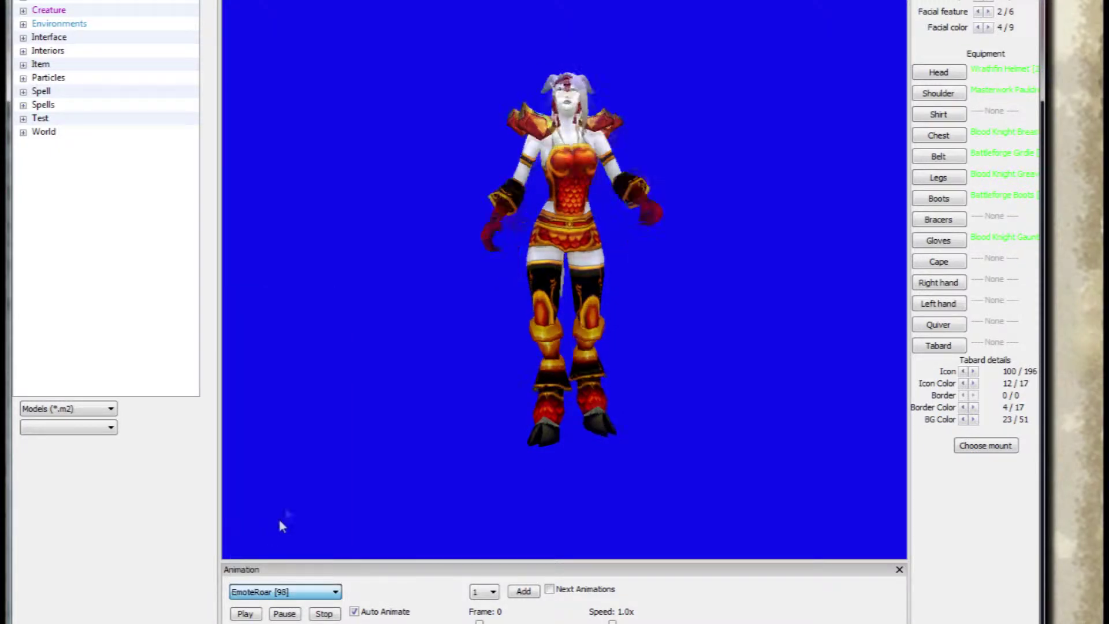
click(337, 592)
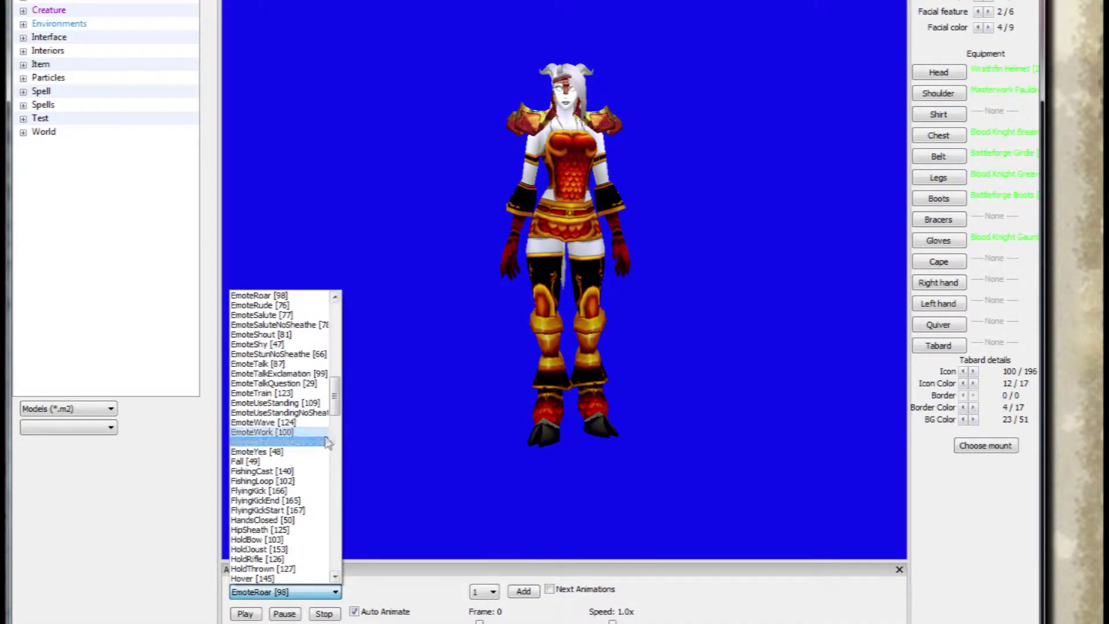
drag(337, 401, 339, 458)
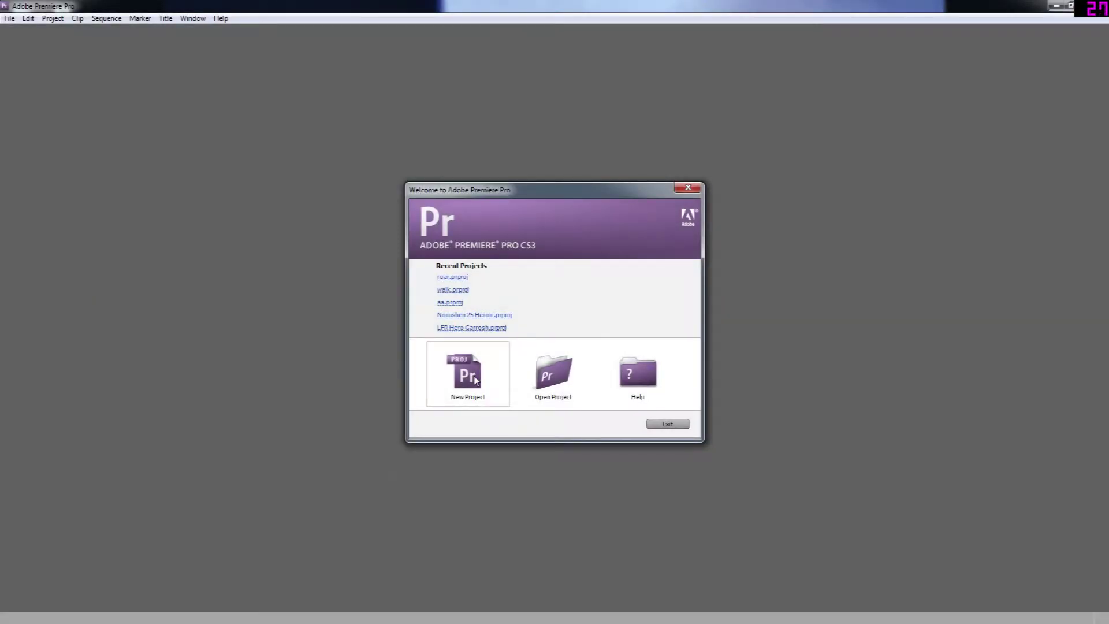
Switch to Adobe Premiere Pro and create a project named "Making a WoW Vid" in C:\Movies\ with the HDV 1080p30 preset
click(474, 379)
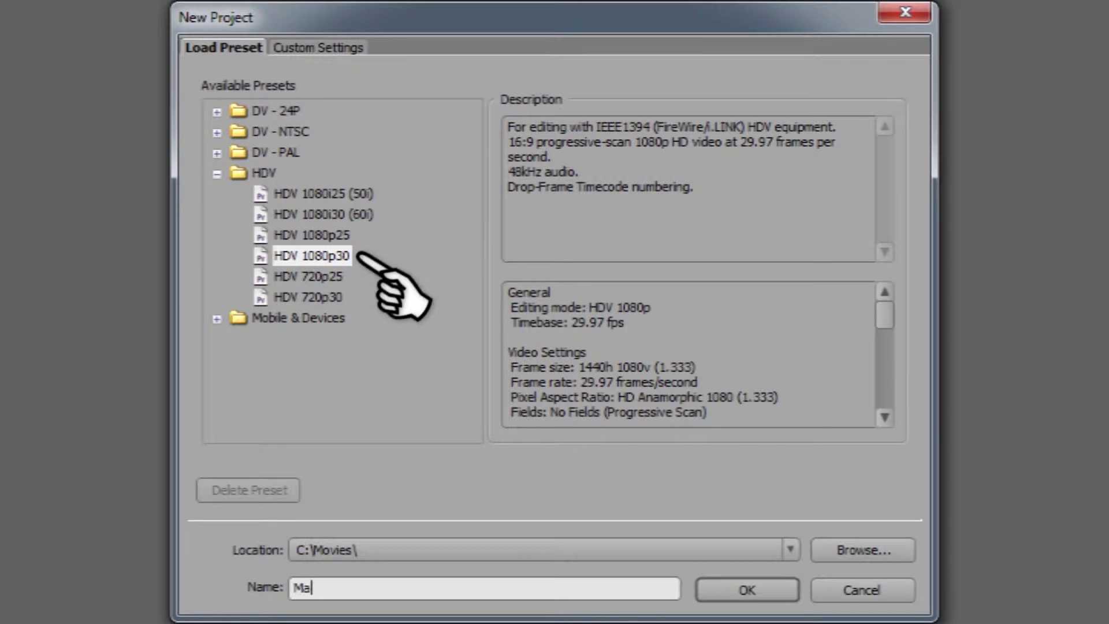
text(Making a WoW W)
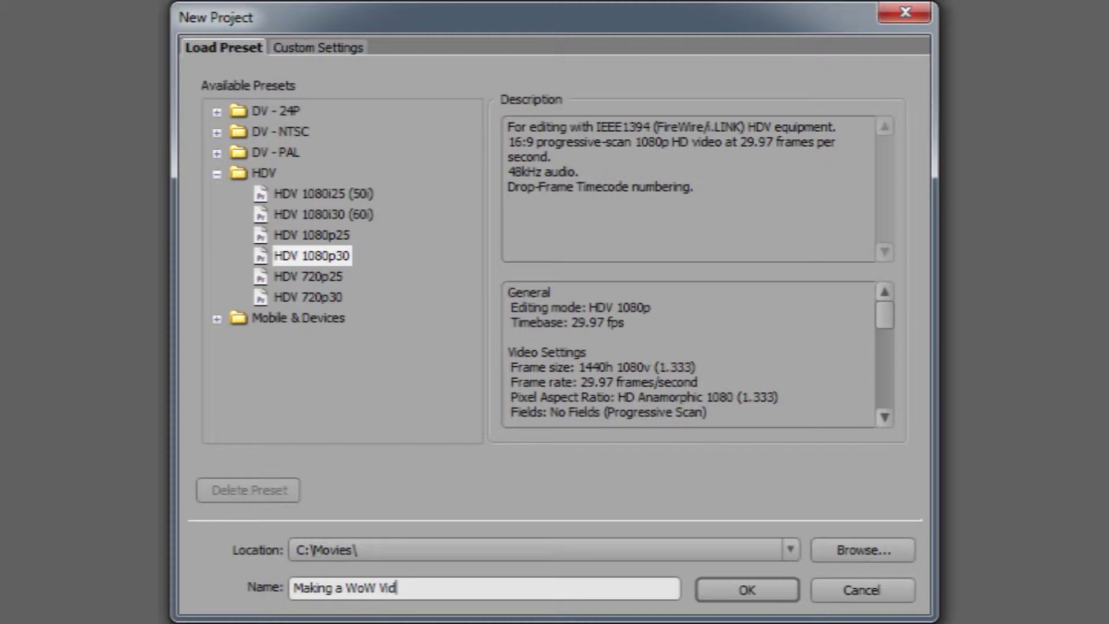
click(747, 590)
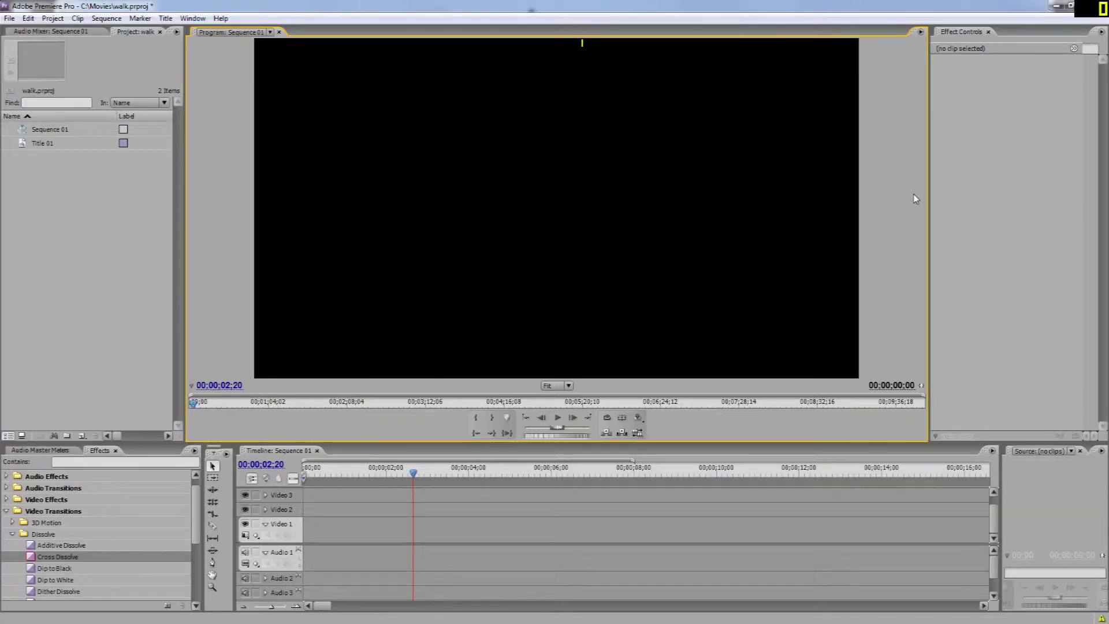
right_click(40, 209)
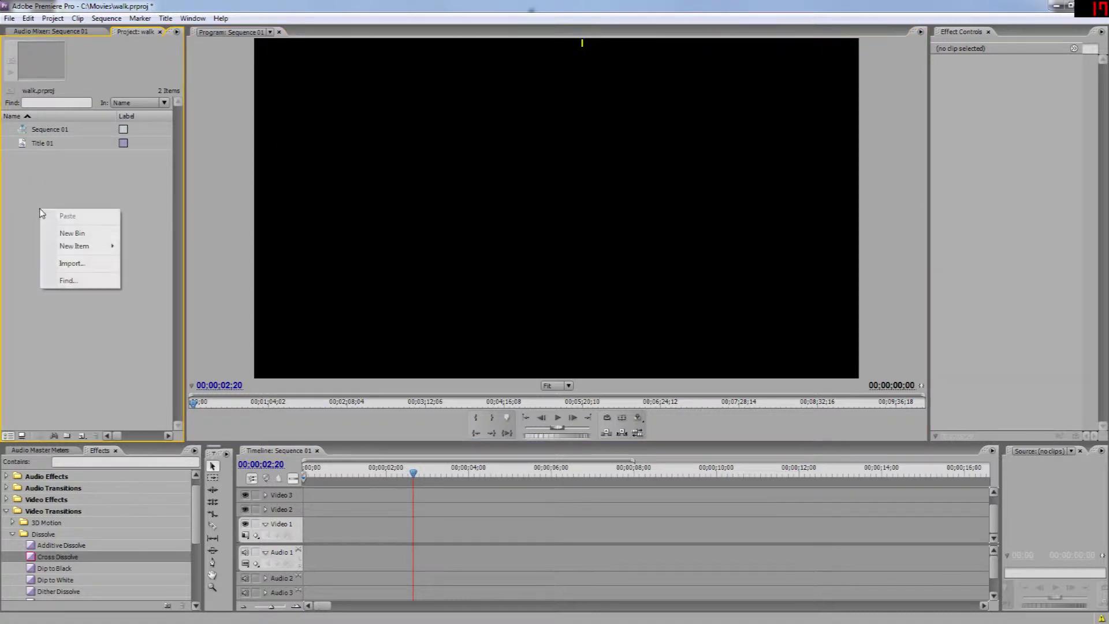
click(59, 260)
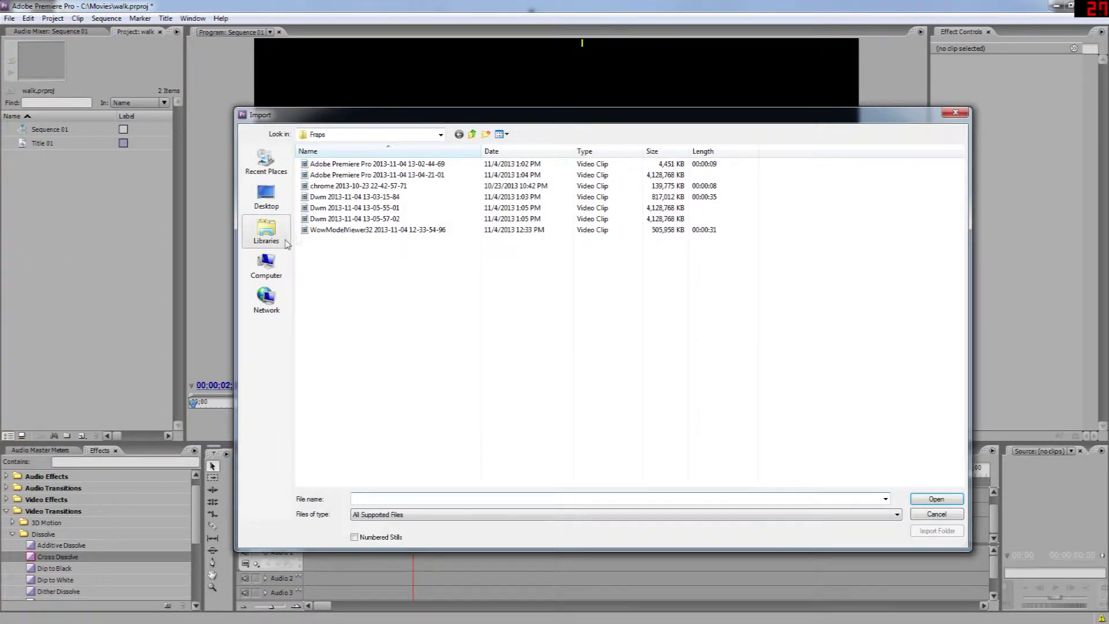
double_click(341, 229)
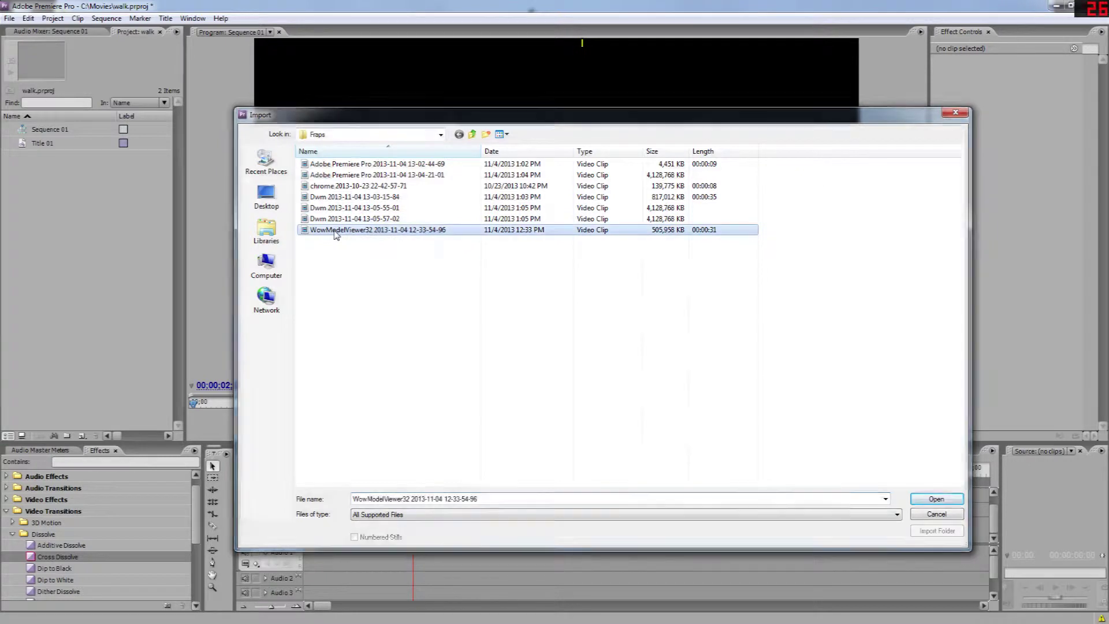
drag(337, 483, 315, 525)
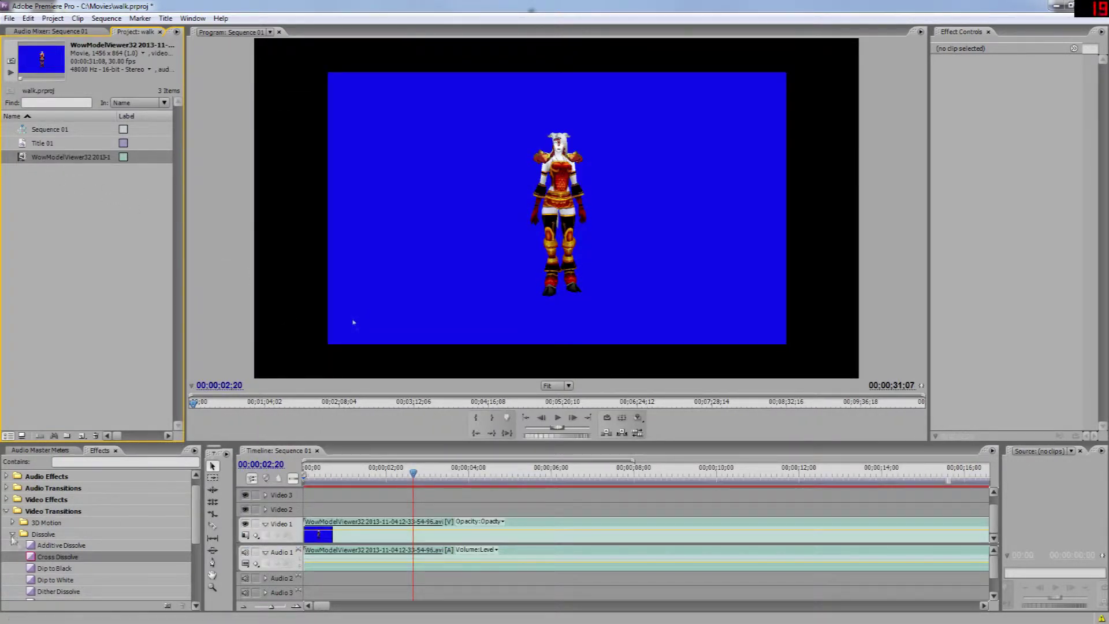
Apply the Blue Screen Key video effect from the Keying group to the character clip on Video 1
click(7, 511)
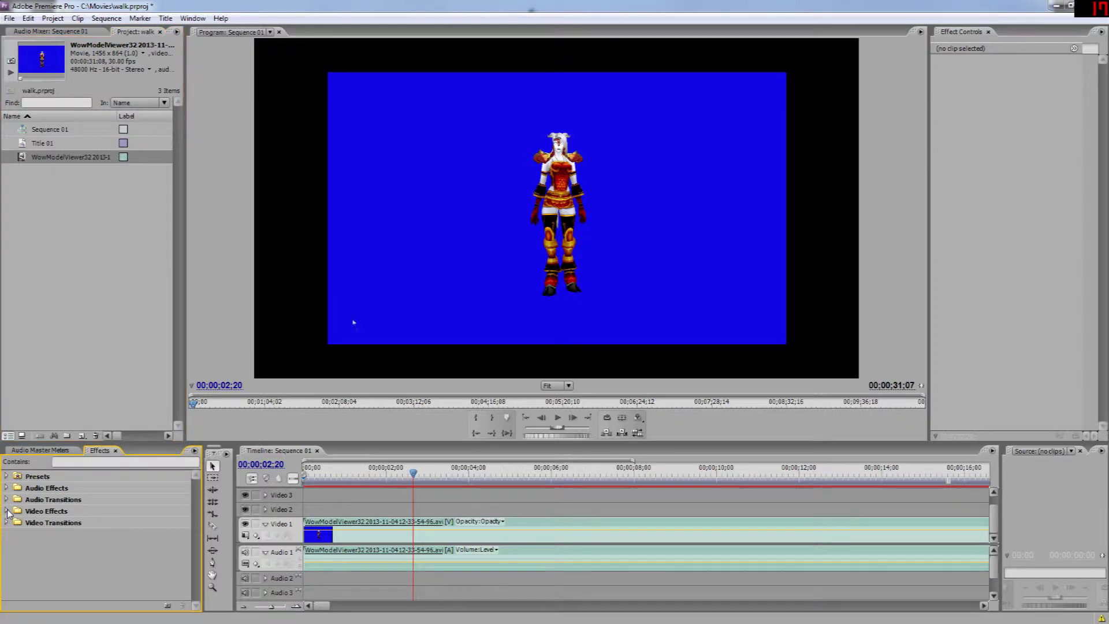
click(6, 511)
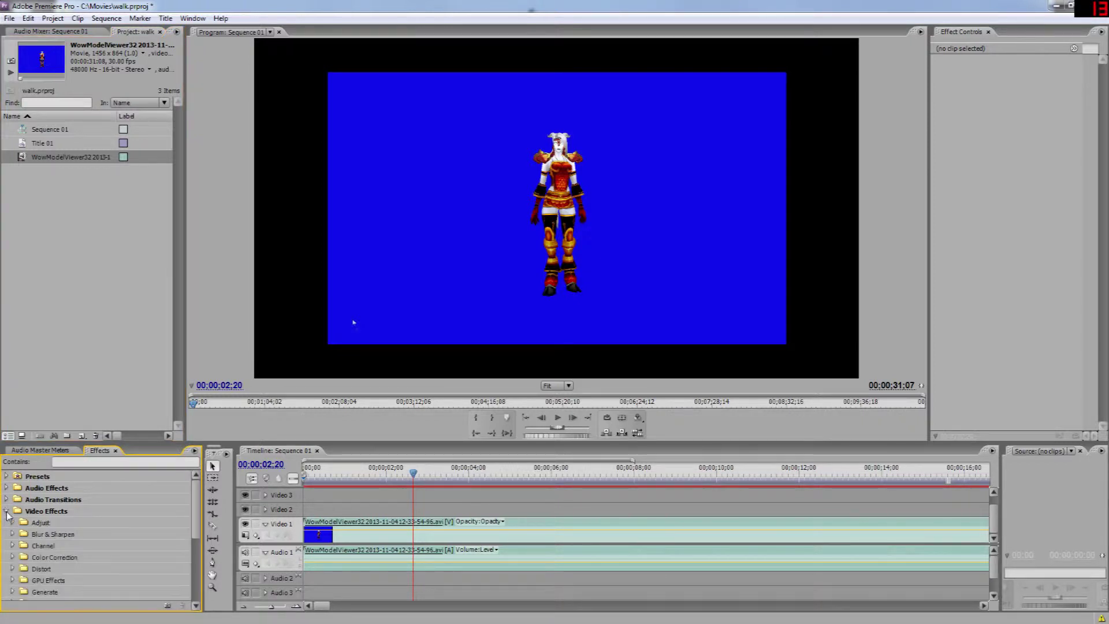
click(83, 556)
scroll(70, 558, down, 2)
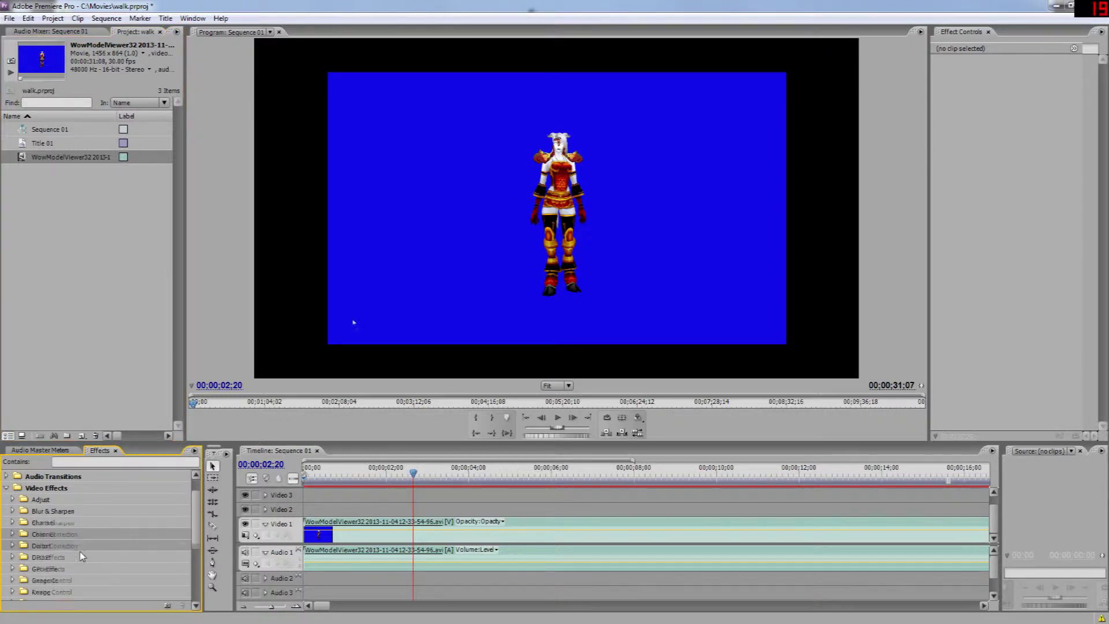
click(13, 557)
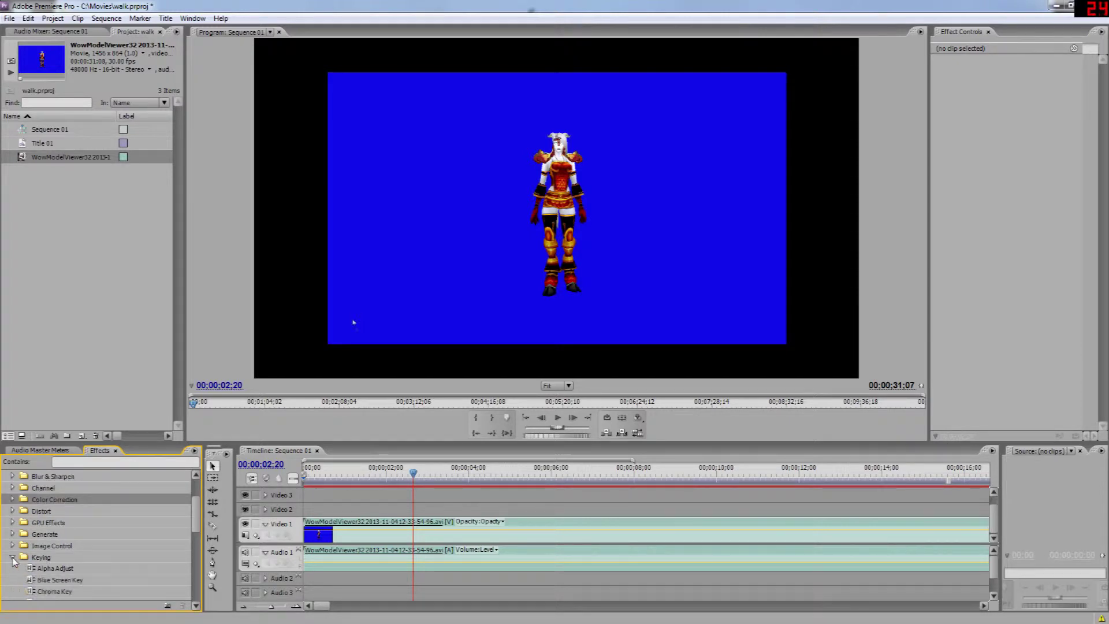
scroll(104, 562, down, 2)
drag(49, 545, 427, 529)
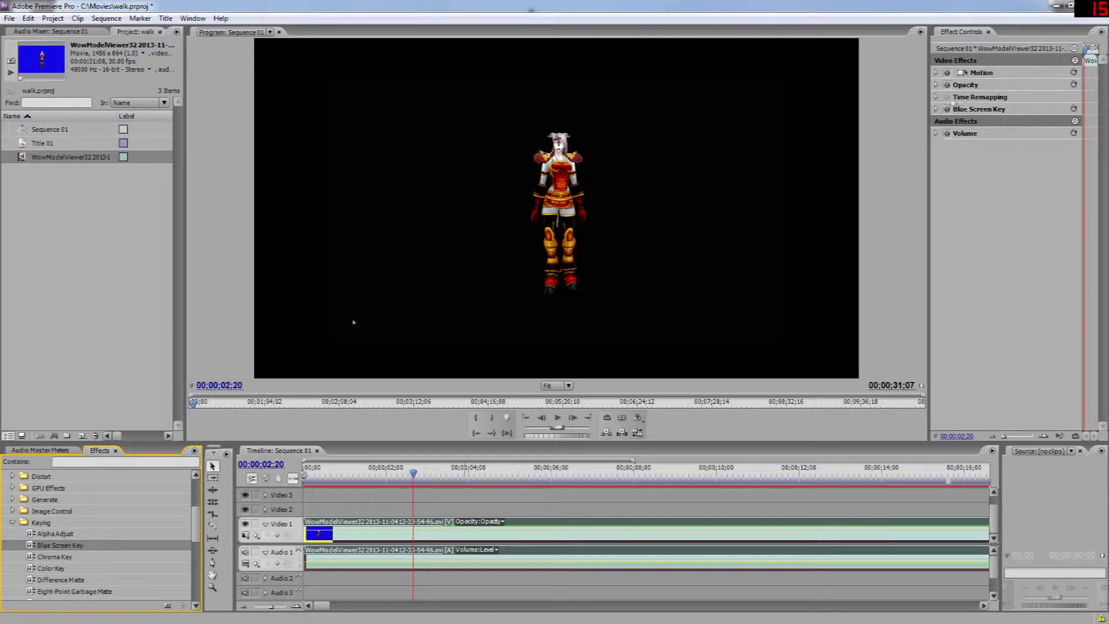
Set the character clip's uniform Motion scale to 160
click(937, 73)
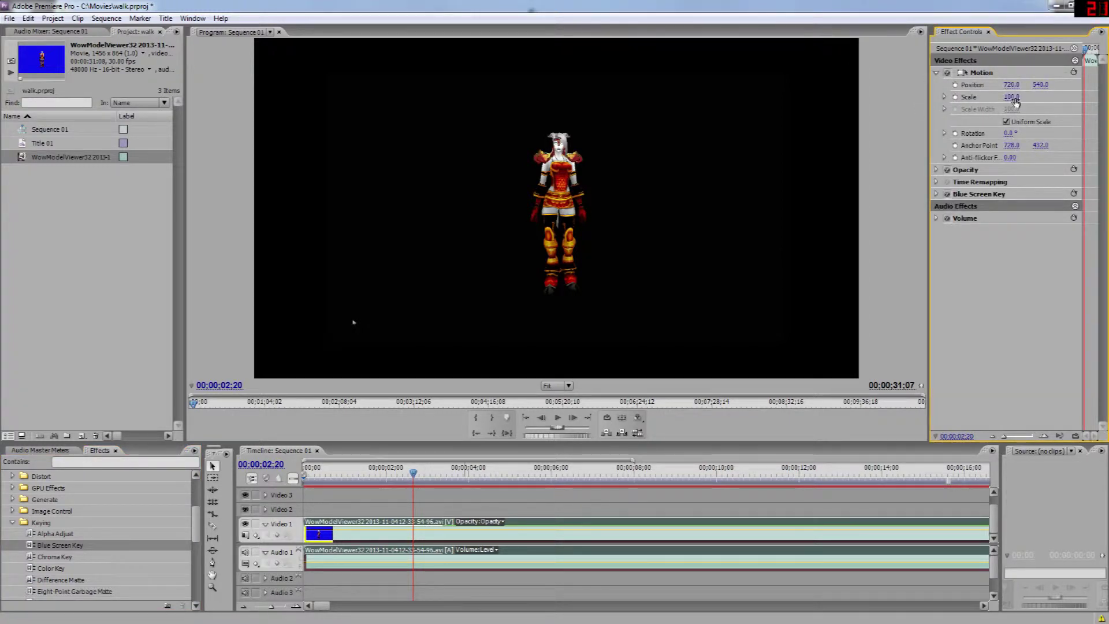
text(200)
key(Return)
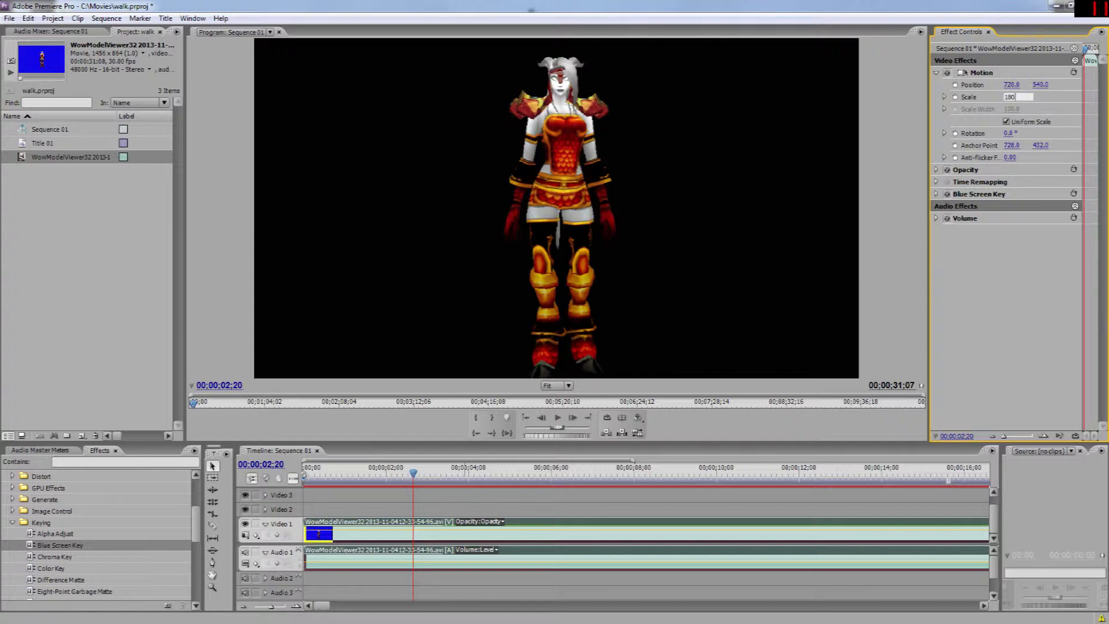
key(Return)
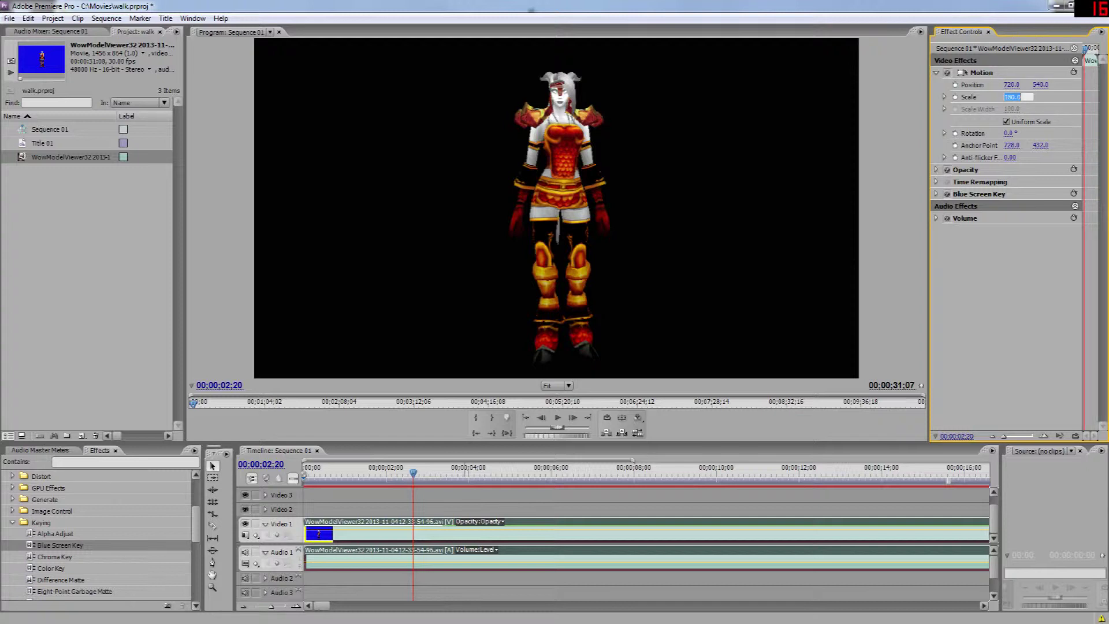
text(0)
key(Return)
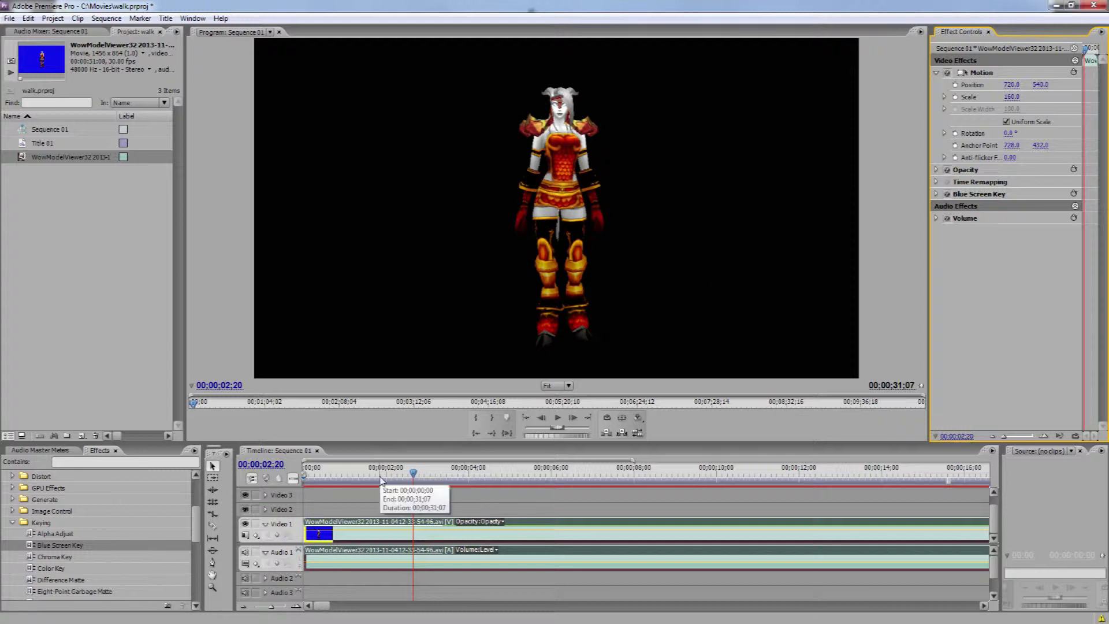
Trim the start of the character clip to 00;00;03;19 on the timeline
drag(411, 475, 455, 498)
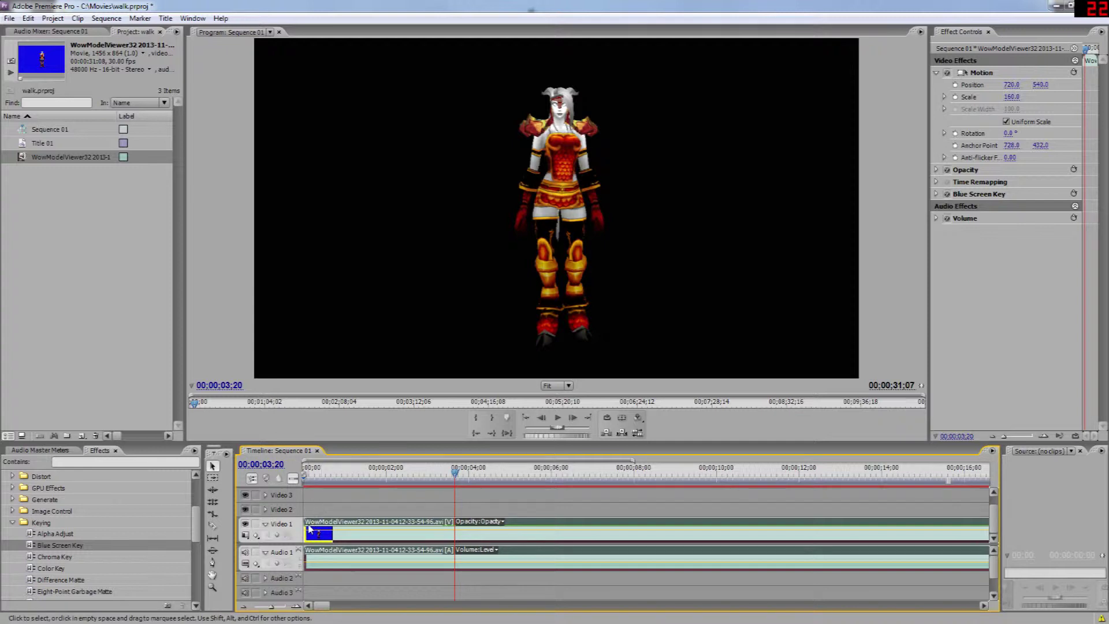
drag(477, 477, 454, 485)
drag(306, 529, 454, 526)
Split the character clip at 00;00;04;03 with the Razor tool and delete the short piece before the cut
drag(631, 463, 534, 466)
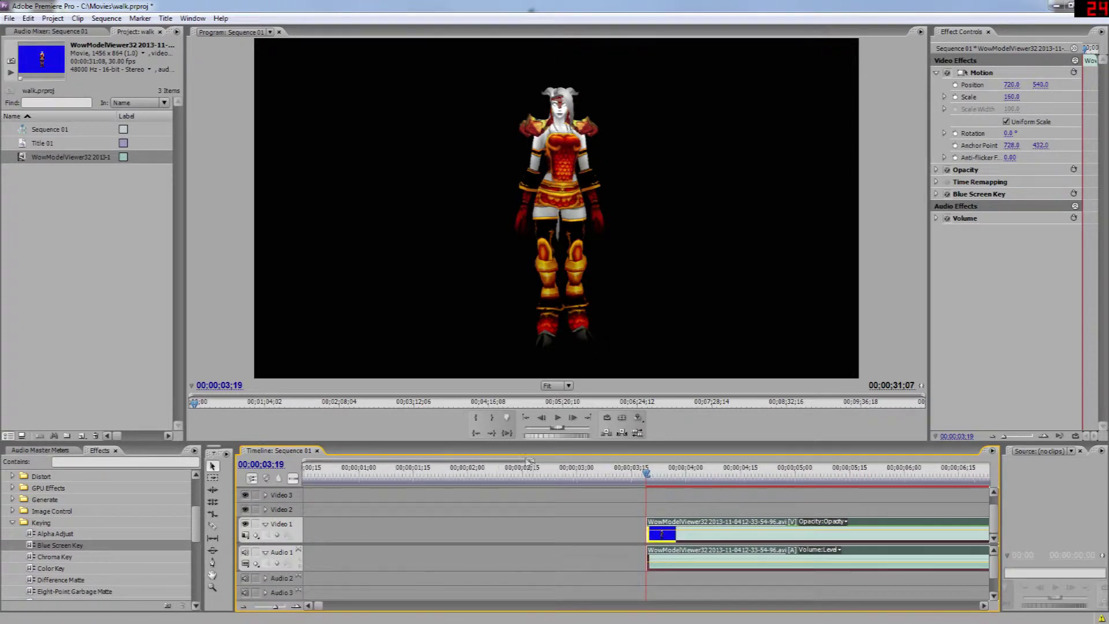
drag(651, 475, 701, 474)
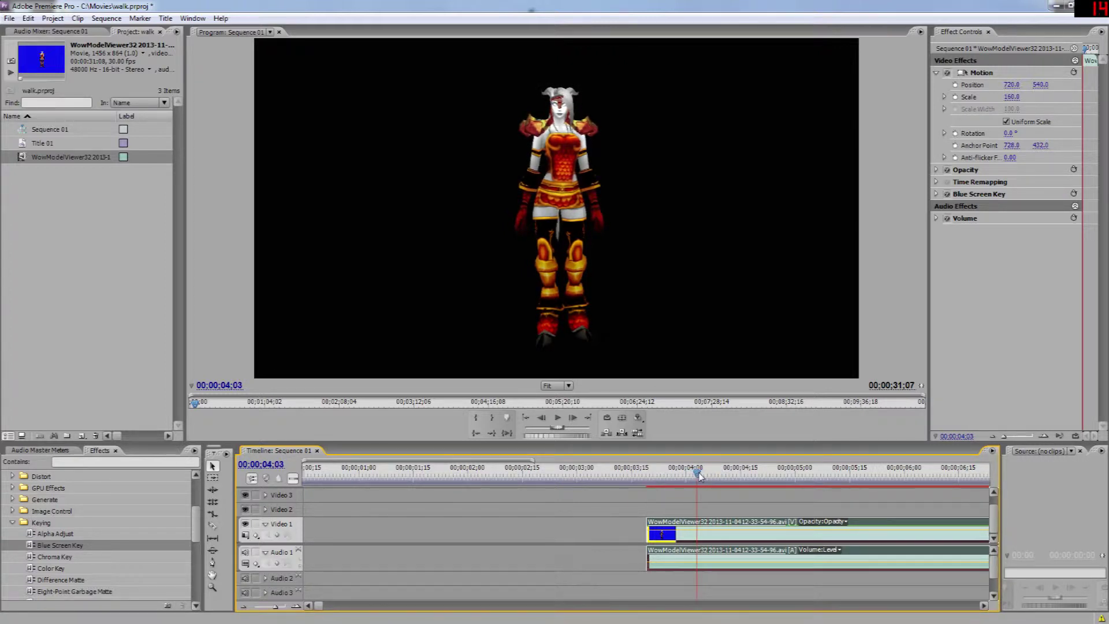
click(214, 525)
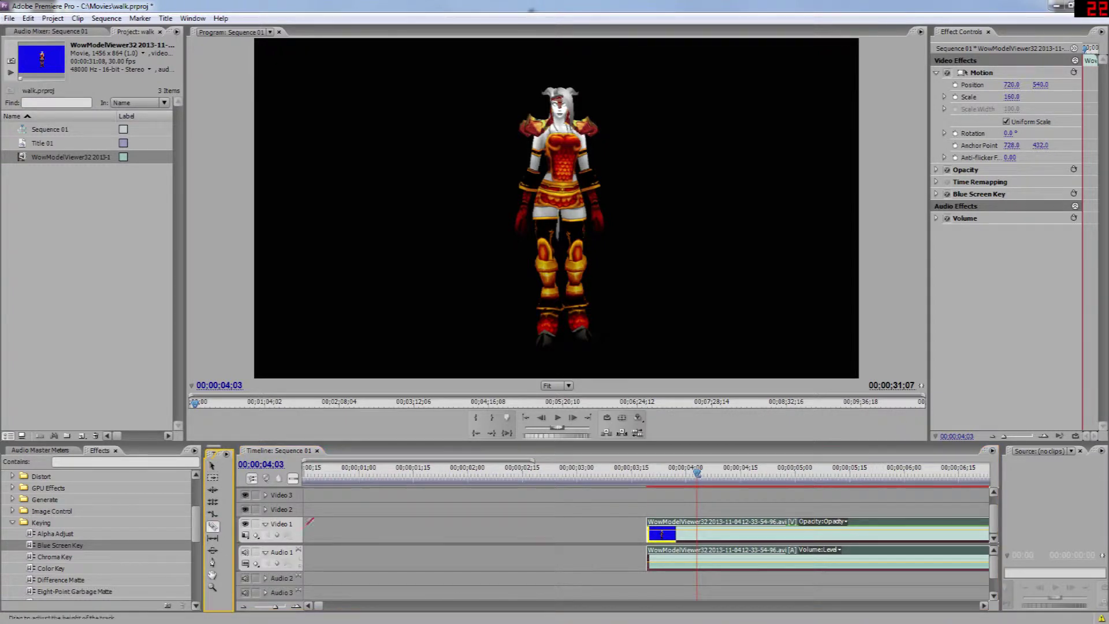
click(699, 525)
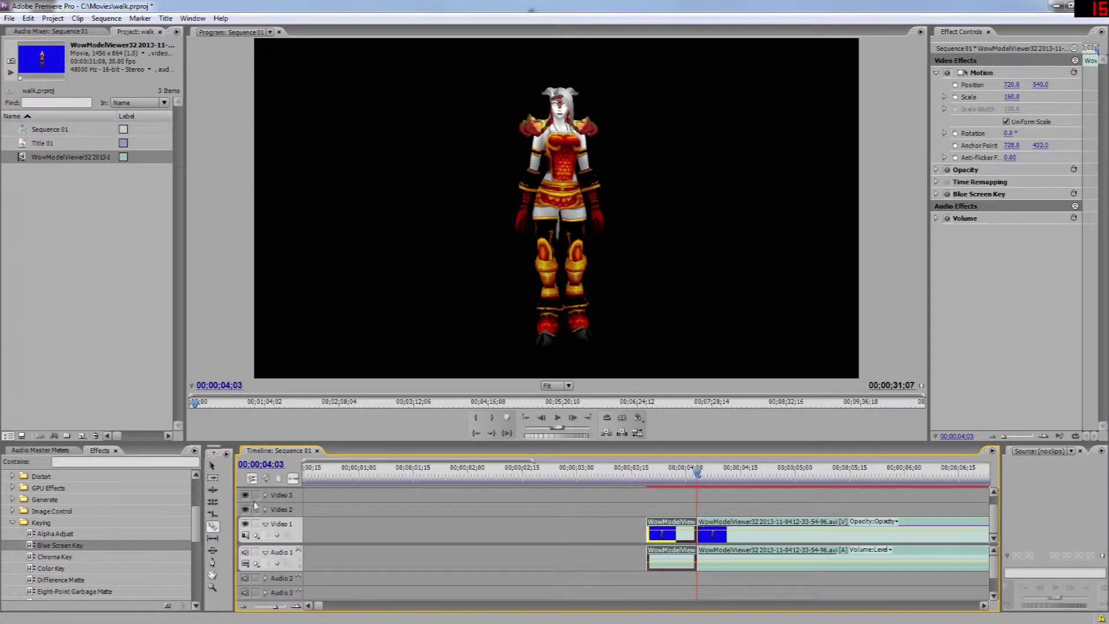
click(212, 466)
click(664, 537)
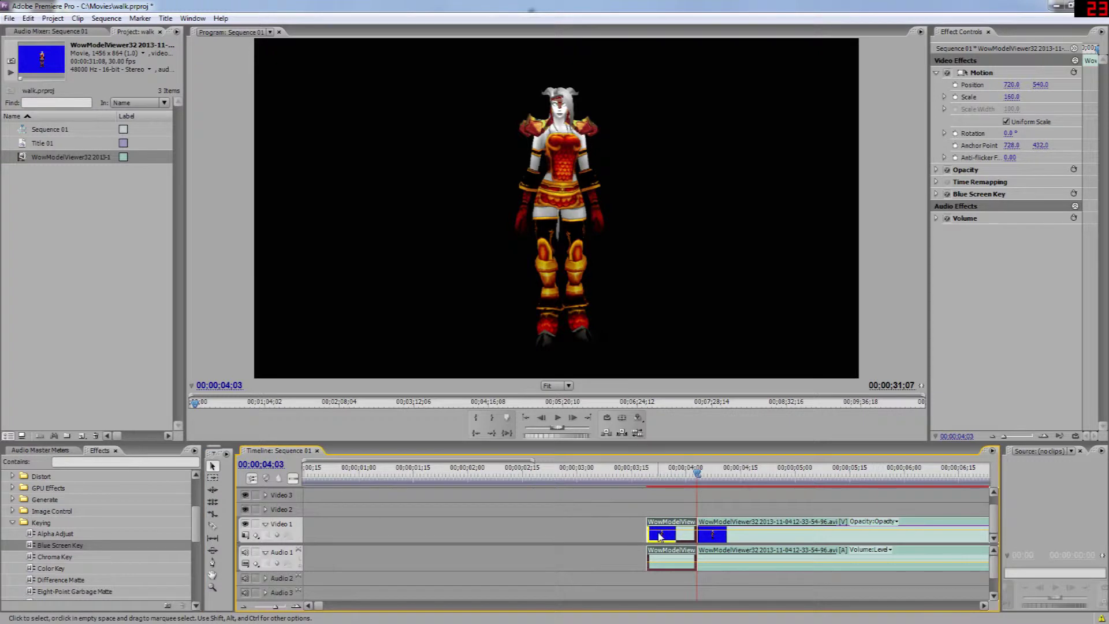
key(Delete)
Split the remaining character clip at 00;00;05;21 with the Razor tool
drag(697, 475, 869, 483)
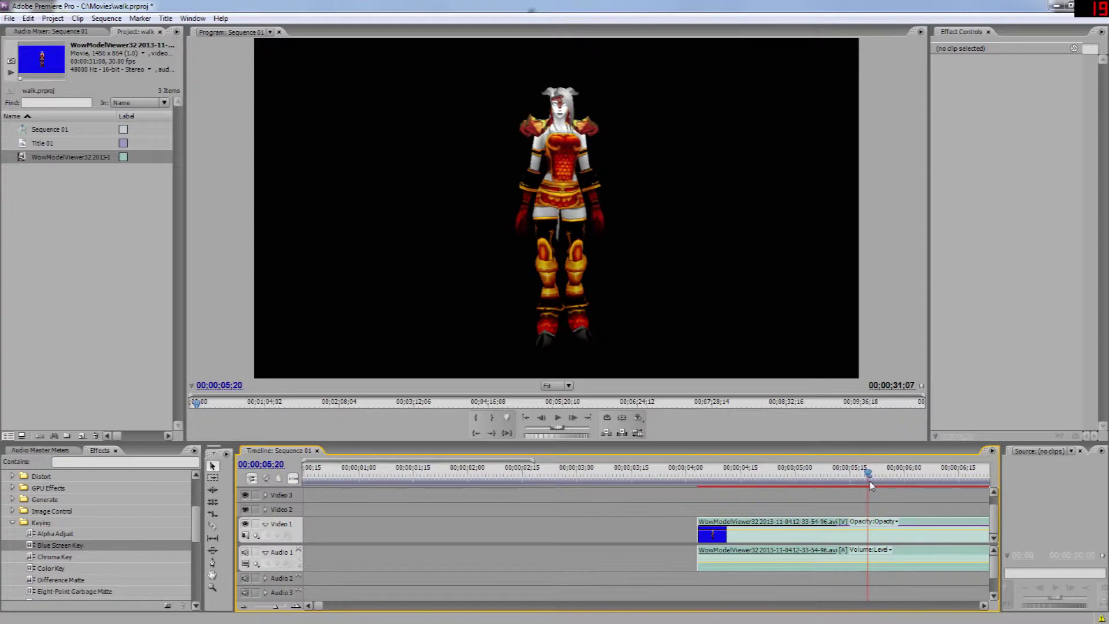
click(213, 527)
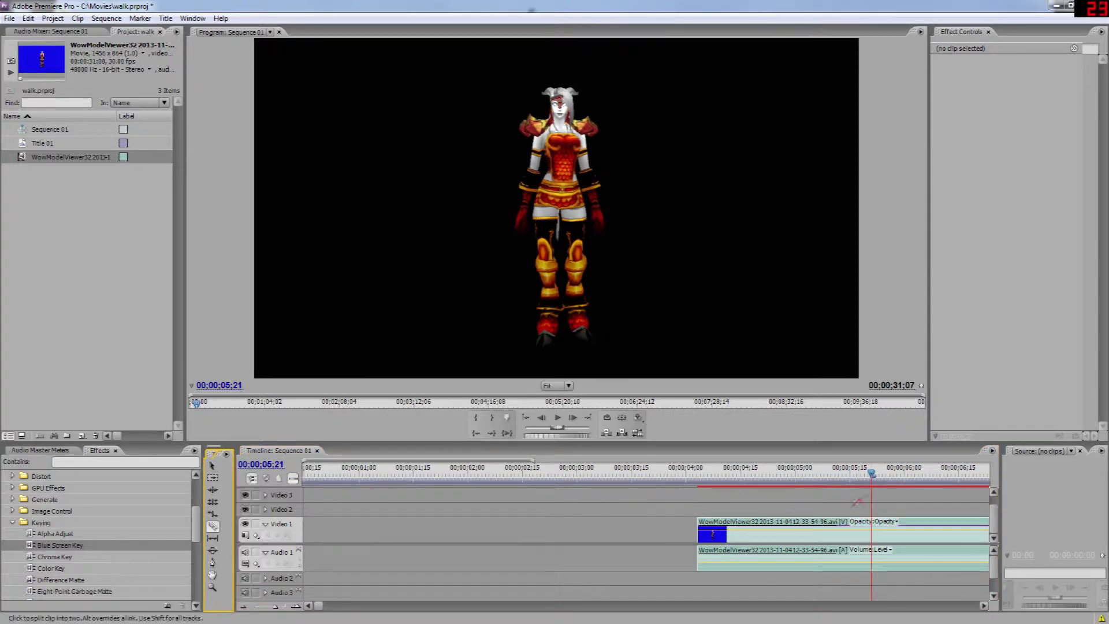
click(874, 524)
click(212, 466)
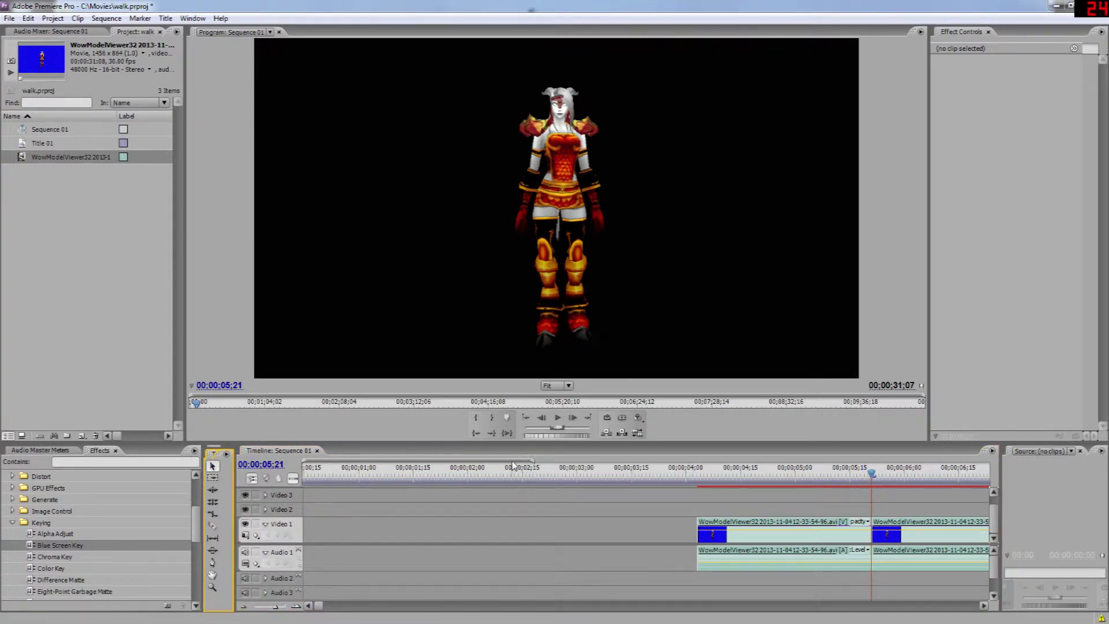
click(541, 463)
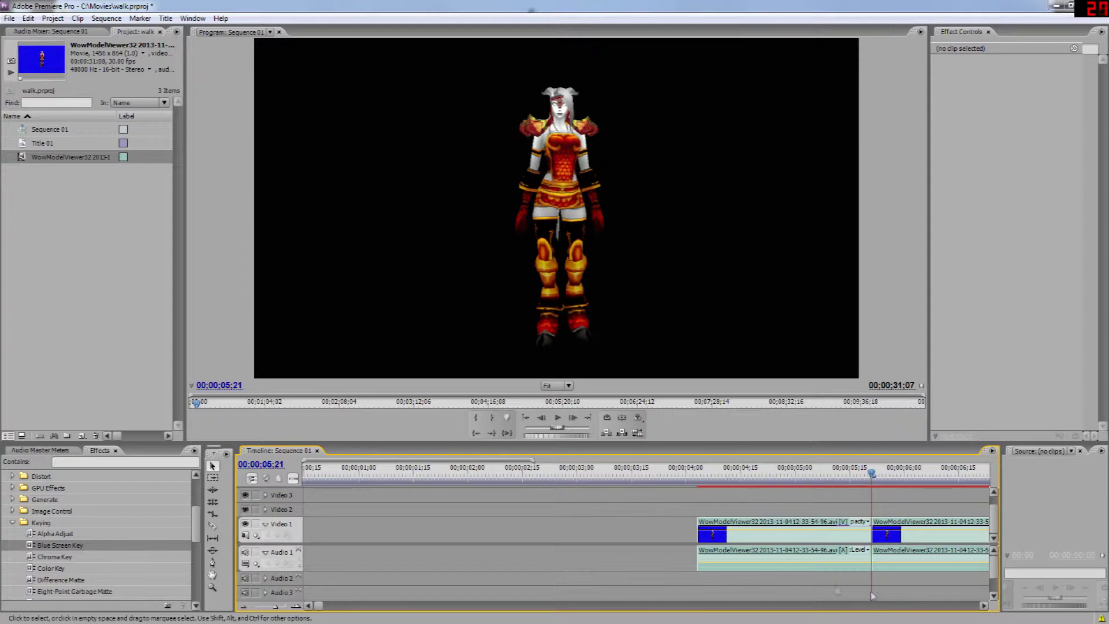
Trim the end of the last character clip on Video 1 back to 00;00;27;21
click(985, 606)
click(984, 605)
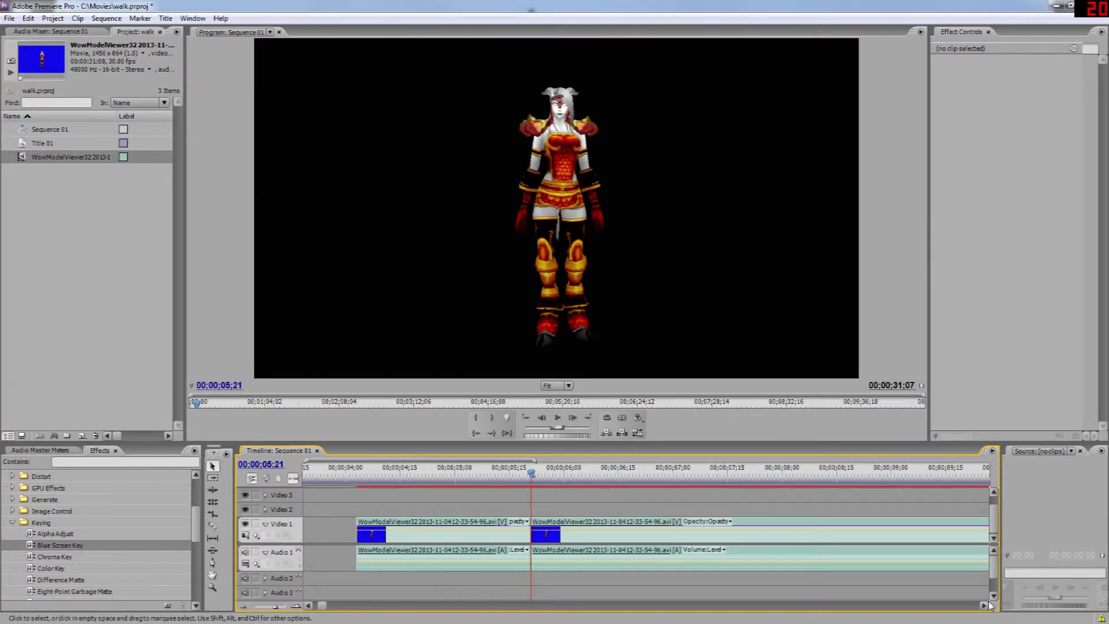
click(984, 605)
click(984, 605)
drag(733, 473, 921, 482)
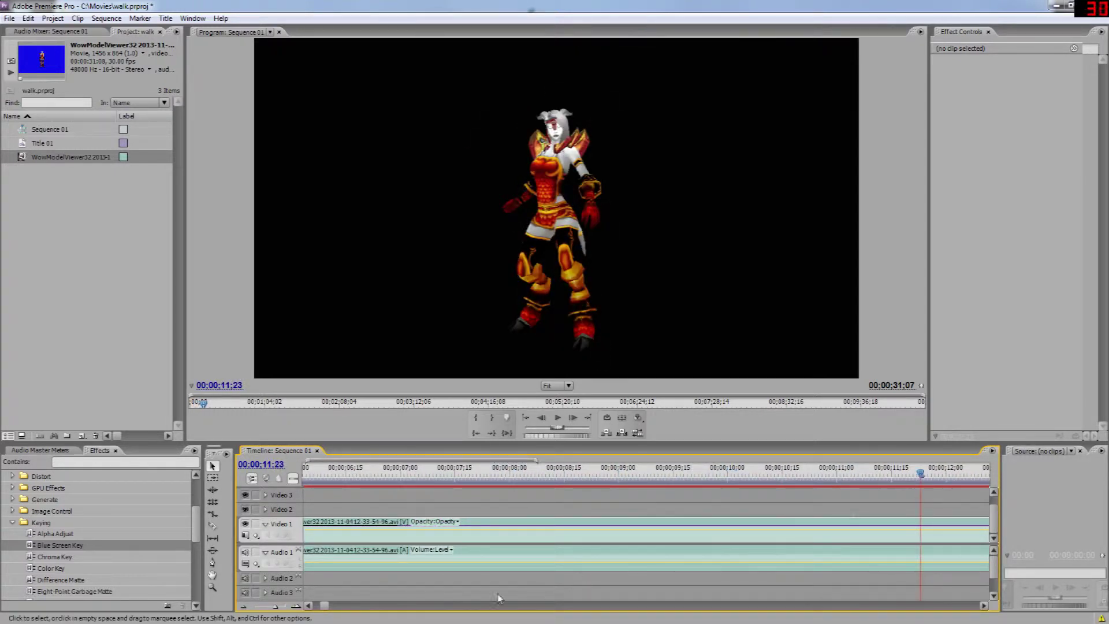
drag(324, 607, 346, 606)
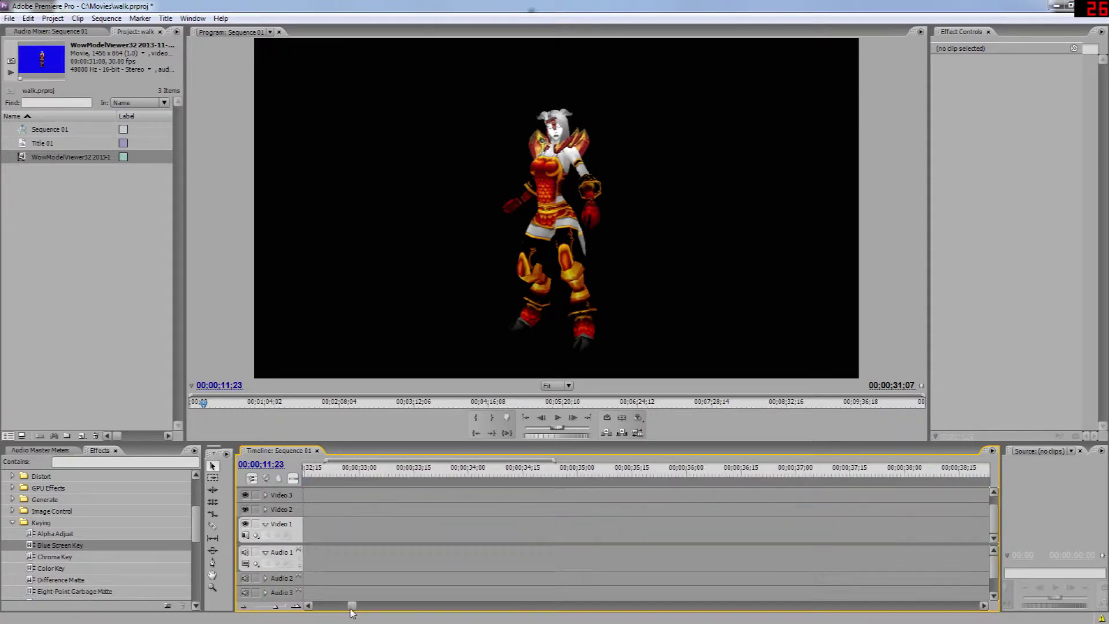
drag(553, 472, 381, 536)
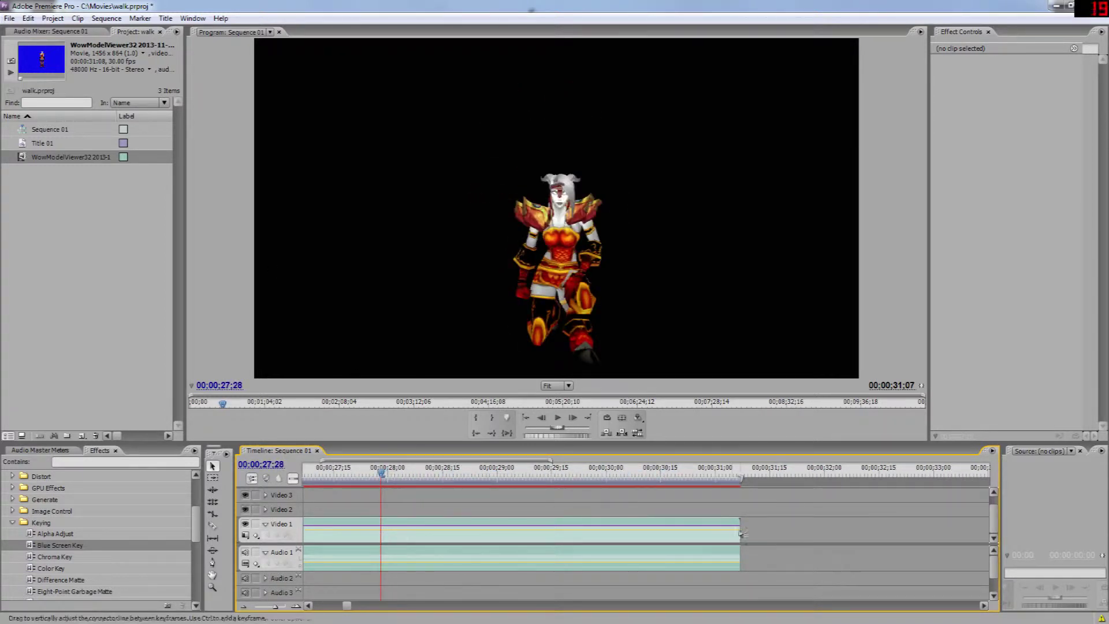
drag(741, 535, 372, 537)
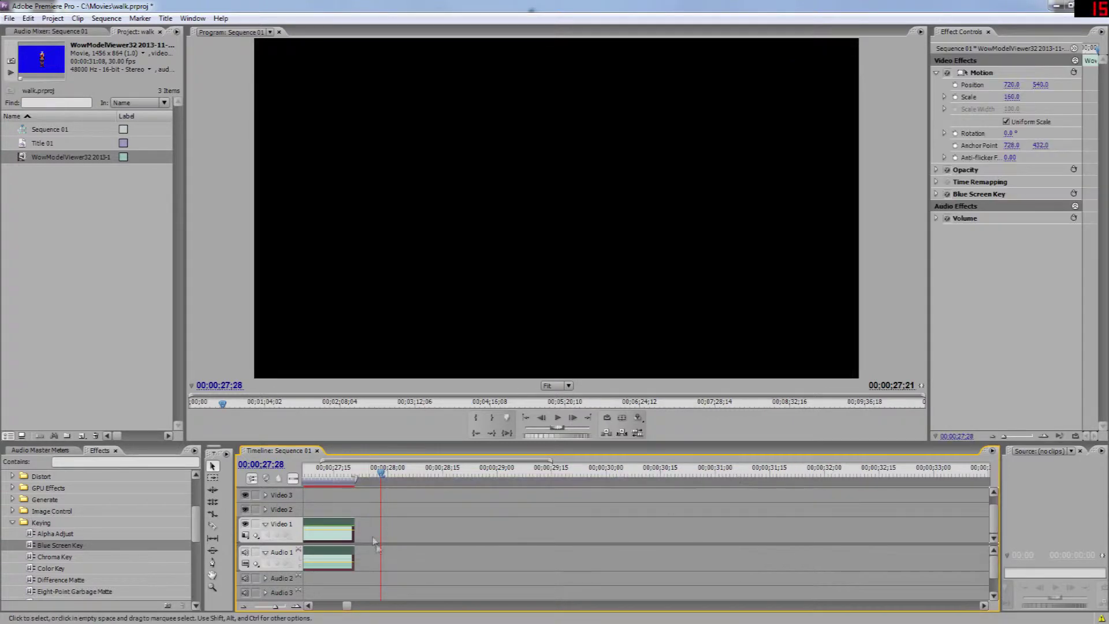
Split the last character clip at 00;00;18;16 with the Razor tool and delete everything after the cut
scroll(521, 475, up, 4)
scroll(521, 475, down, 1)
key(Return)
drag(560, 474, 349, 473)
drag(344, 606, 338, 606)
click(677, 479)
drag(678, 482, 364, 512)
drag(340, 606, 334, 606)
drag(826, 479, 662, 494)
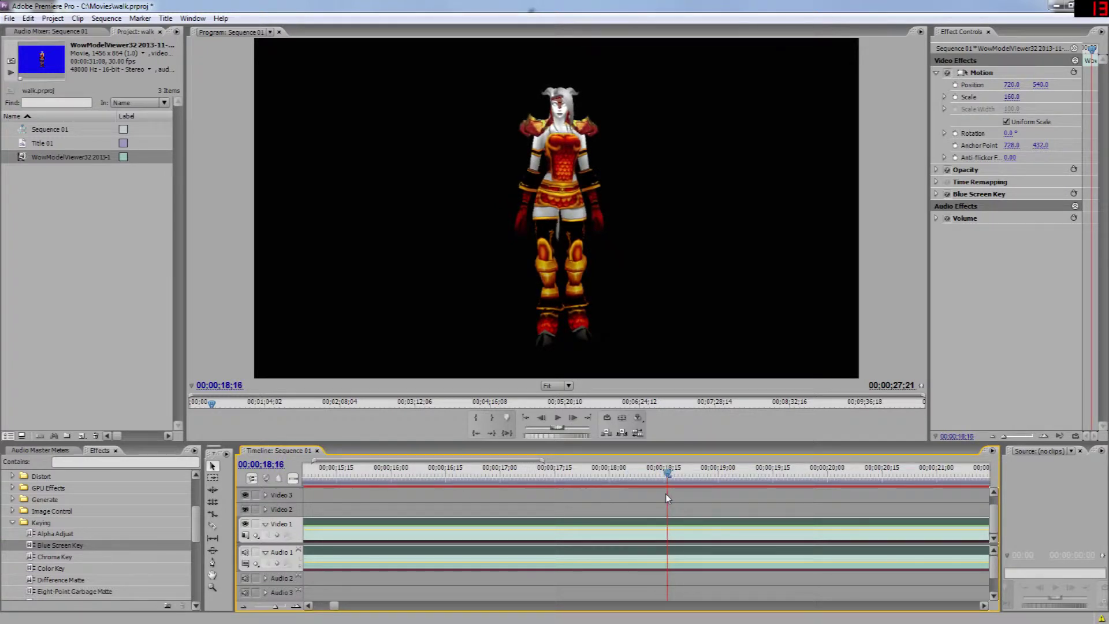
click(212, 527)
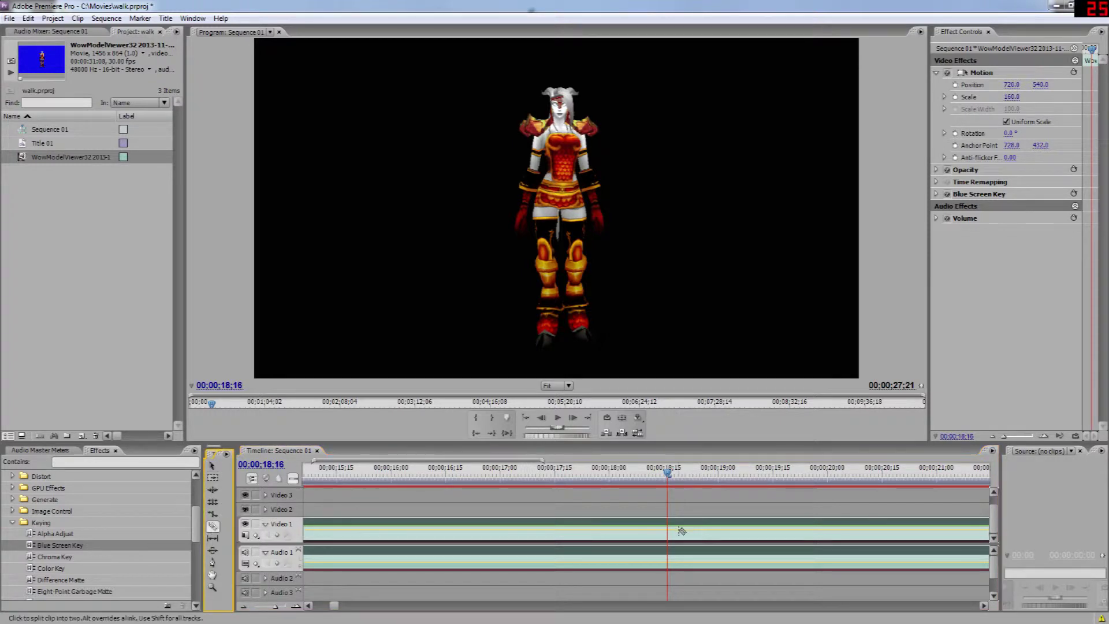
click(668, 526)
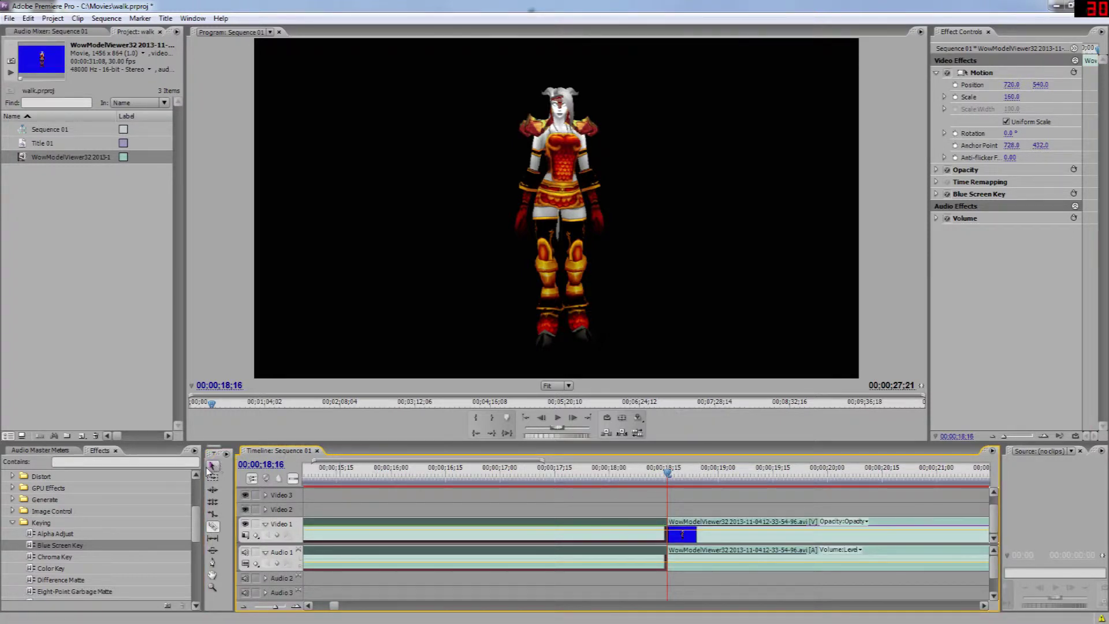
click(754, 530)
key(Delete)
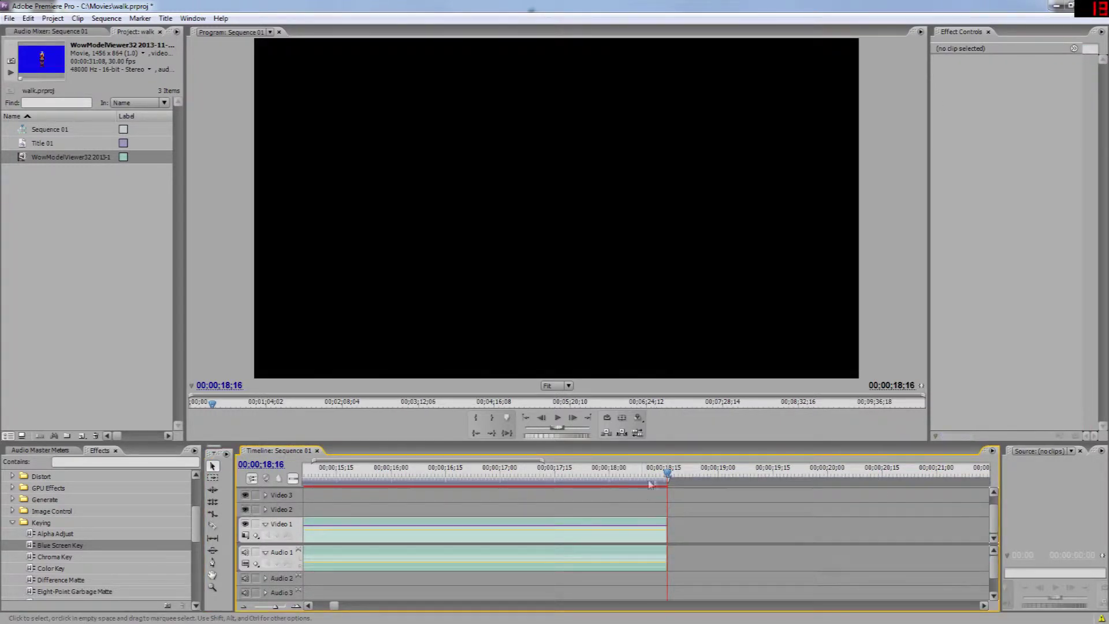
Split the last character clip at 00;00;16;10 with the Razor tool and delete the long piece before the cut
drag(668, 474, 430, 506)
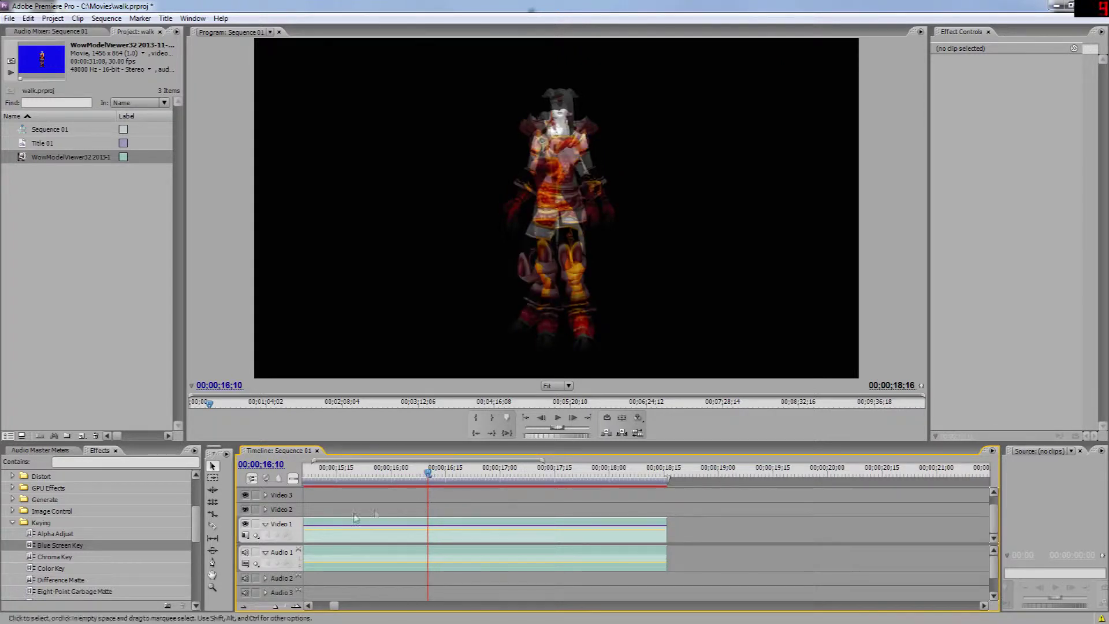
click(214, 526)
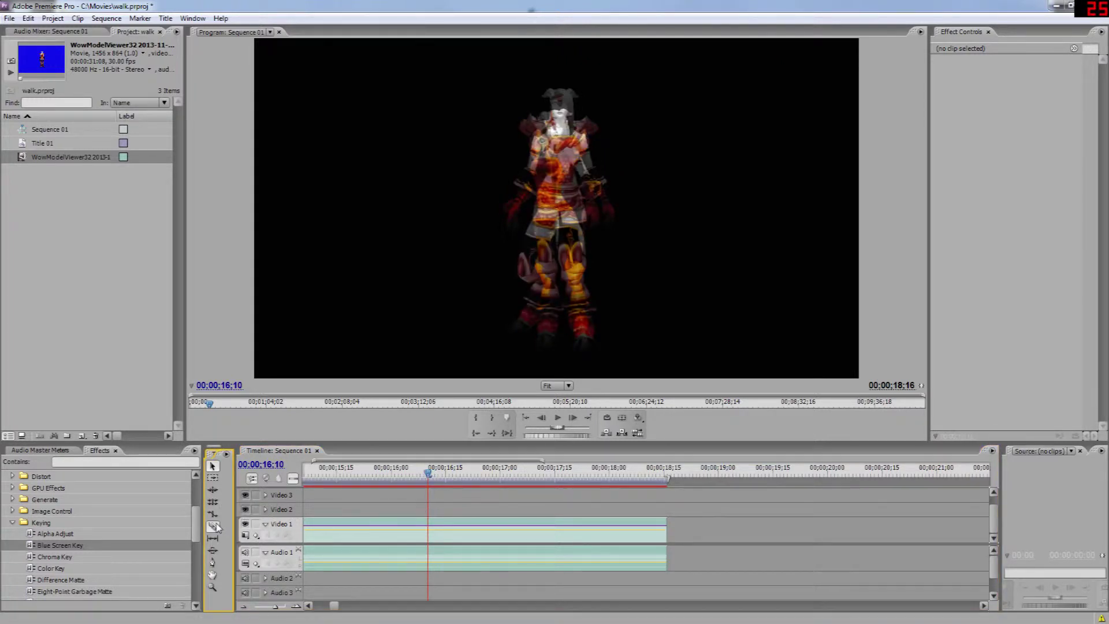
click(431, 526)
drag(542, 461, 718, 463)
click(212, 466)
click(488, 545)
key(Delete)
Place the two remaining character clips back to back at the start of the timeline and check the frame at 00;00;01;15
drag(584, 530, 347, 529)
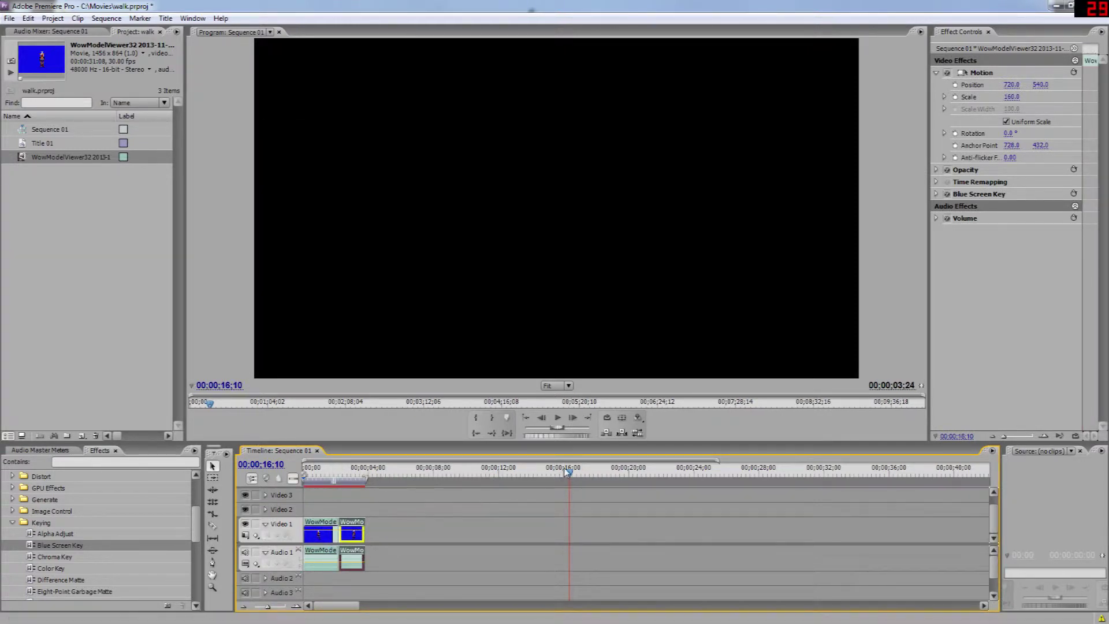
click(321, 471)
drag(326, 490, 328, 491)
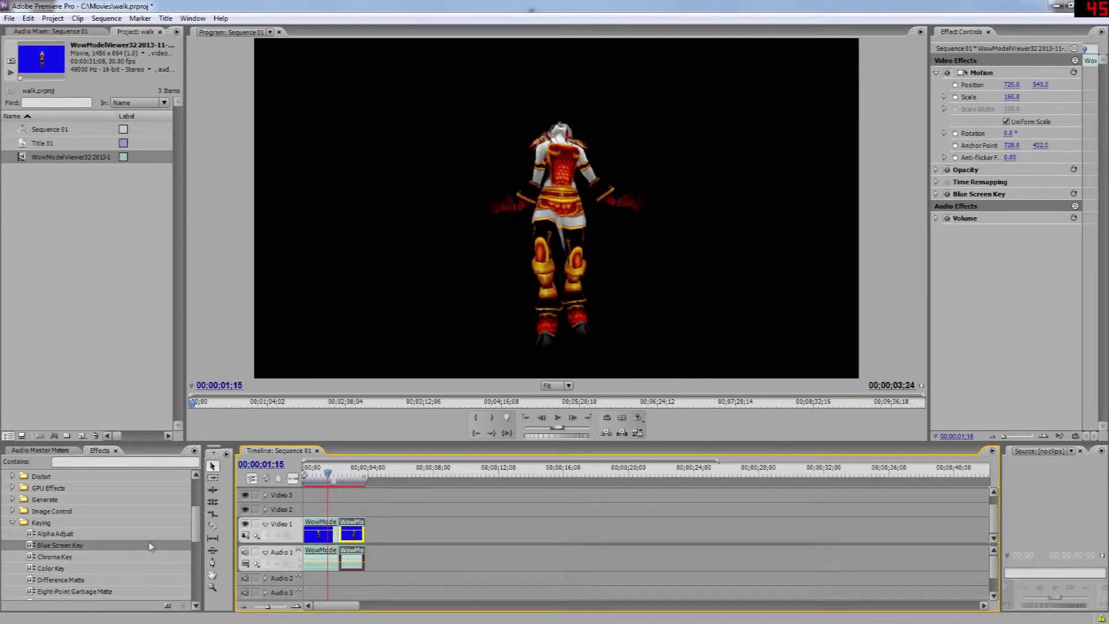
Add Cross Dissolve transitions to the start of the first character clip and to the cut between the two clips
click(13, 523)
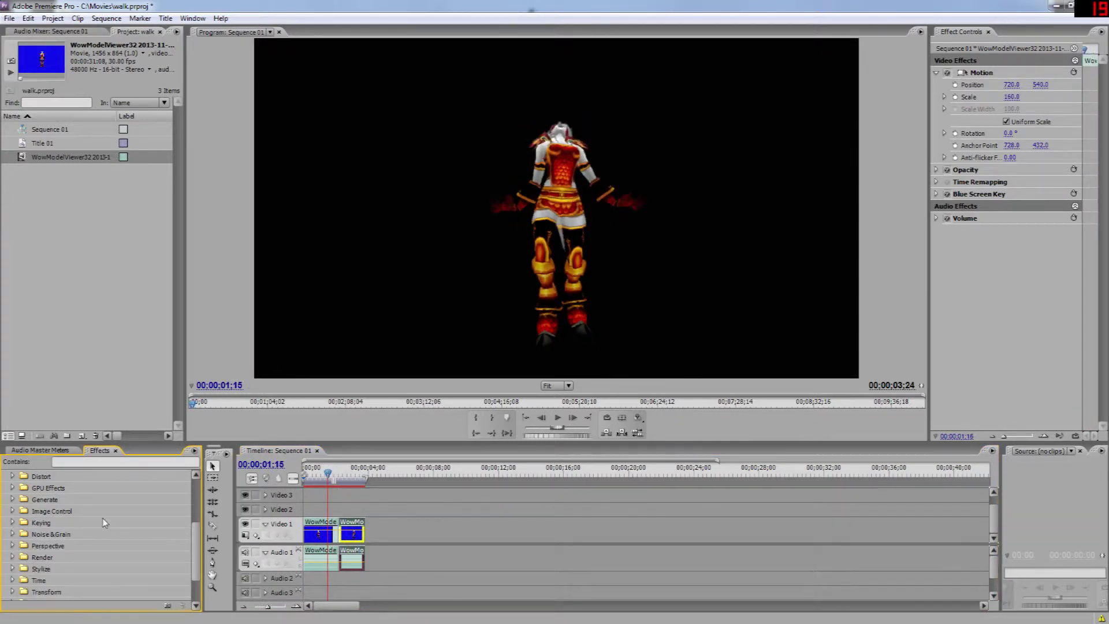
scroll(74, 529, up, 3)
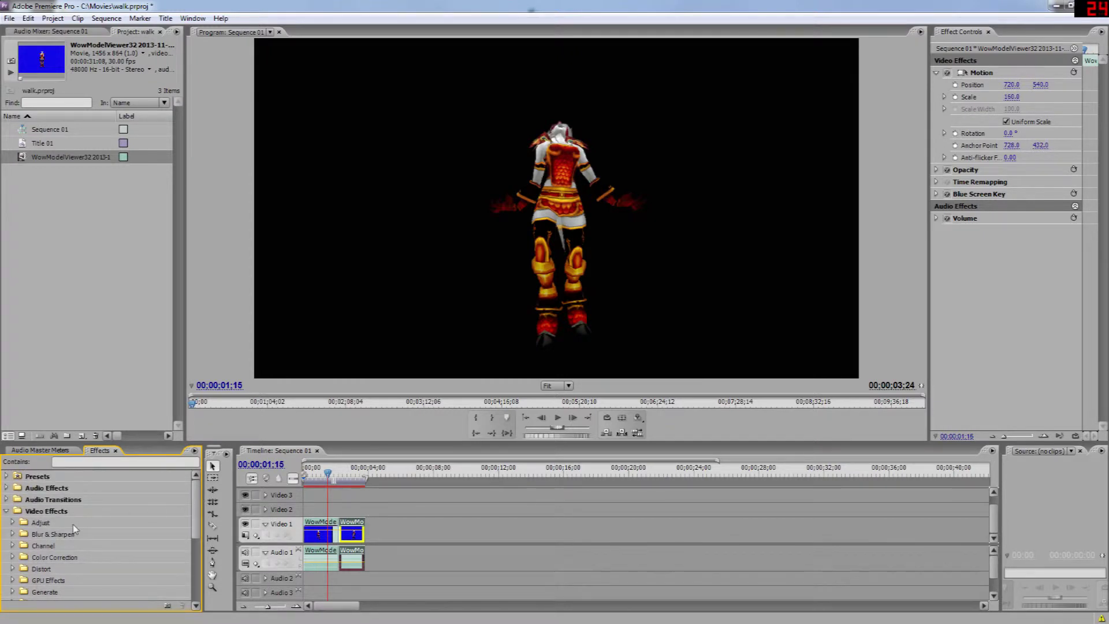
click(7, 511)
click(6, 522)
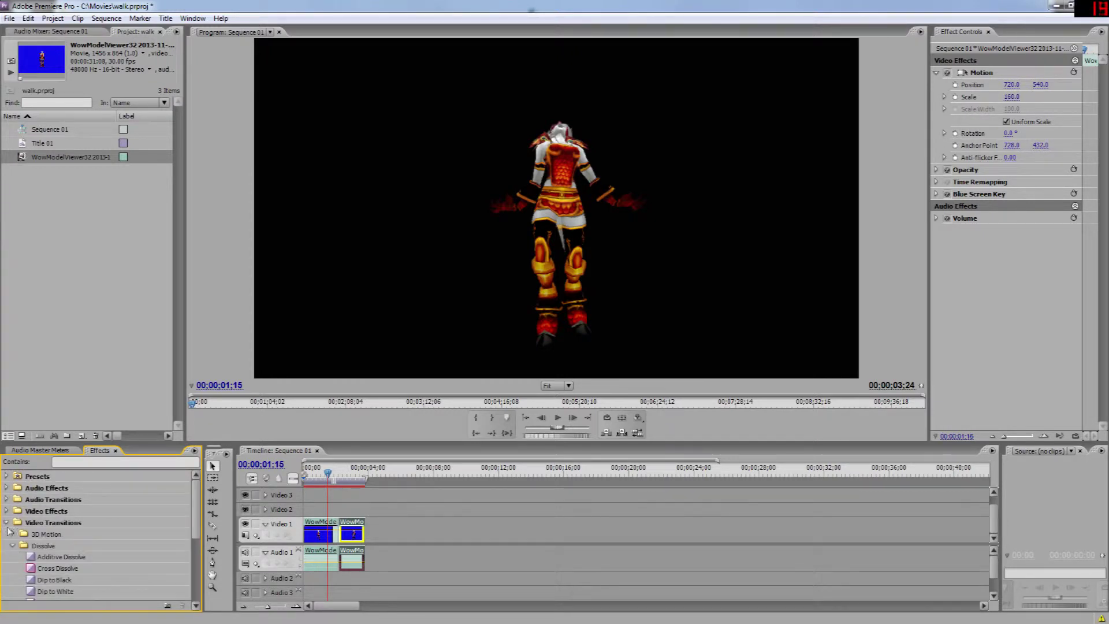
drag(39, 568, 341, 532)
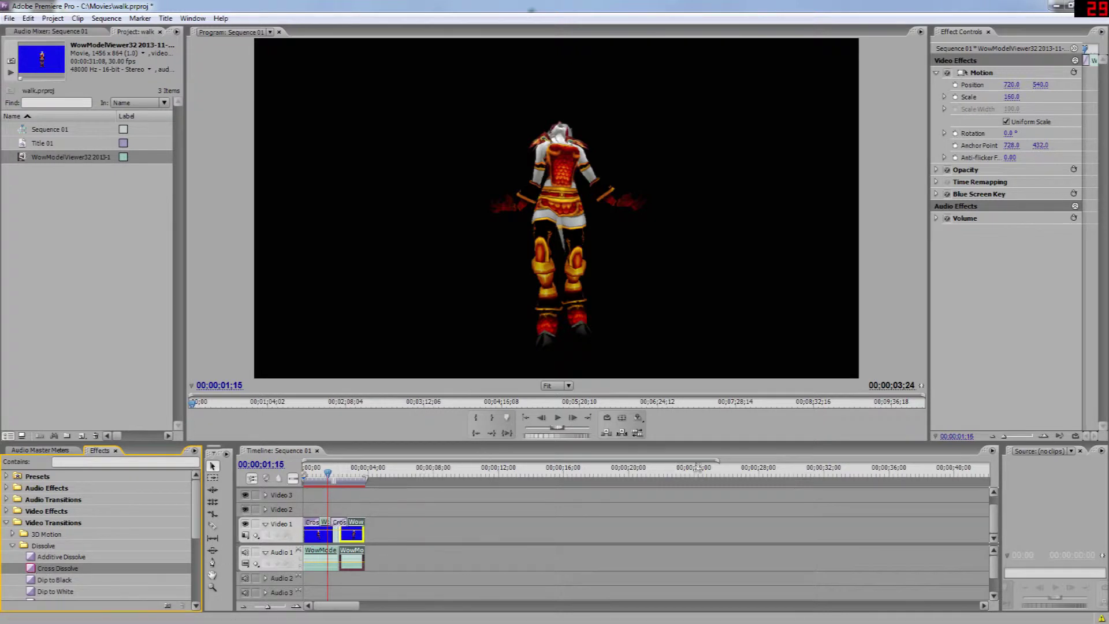
Shorten both Cross Dissolve transitions to a duration of 00;00;00;02 and play the sequence from the start
drag(698, 467, 502, 463)
mouse_move(313, 524)
mouse_down()
mouse_move(344, 526)
mouse_move(308, 526)
mouse_up()
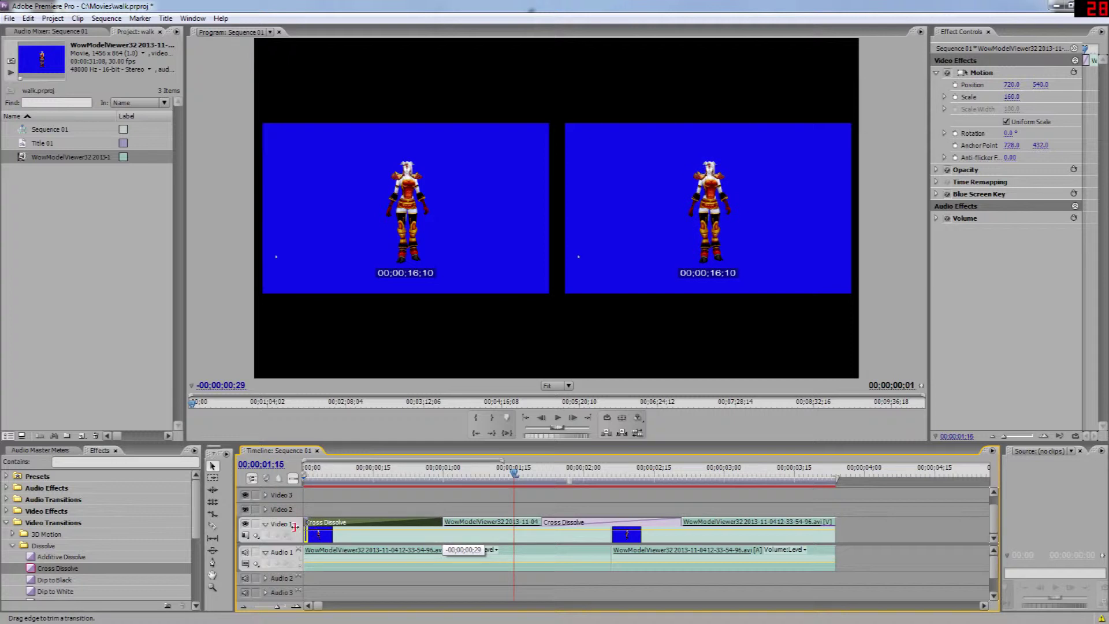
drag(307, 524, 316, 529)
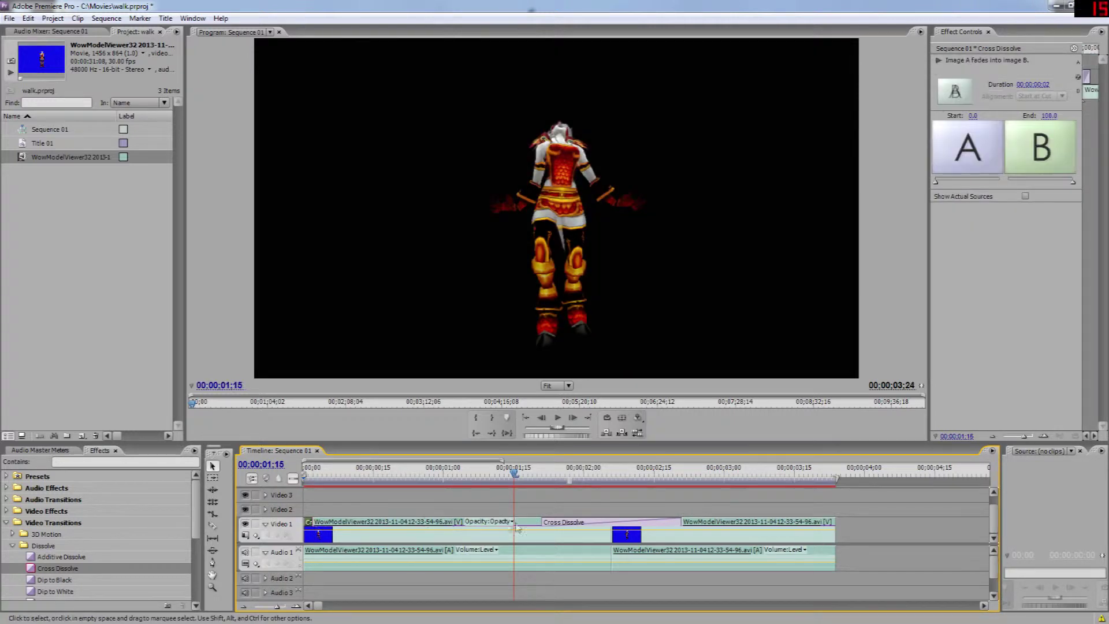
drag(542, 523, 612, 525)
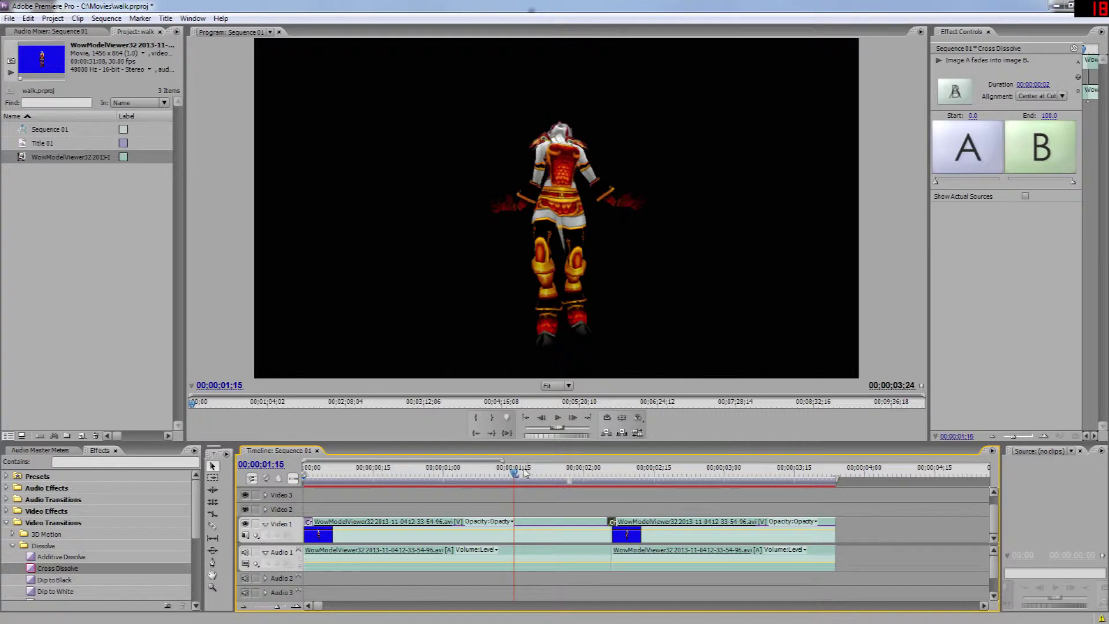
drag(518, 478, 304, 478)
click(556, 417)
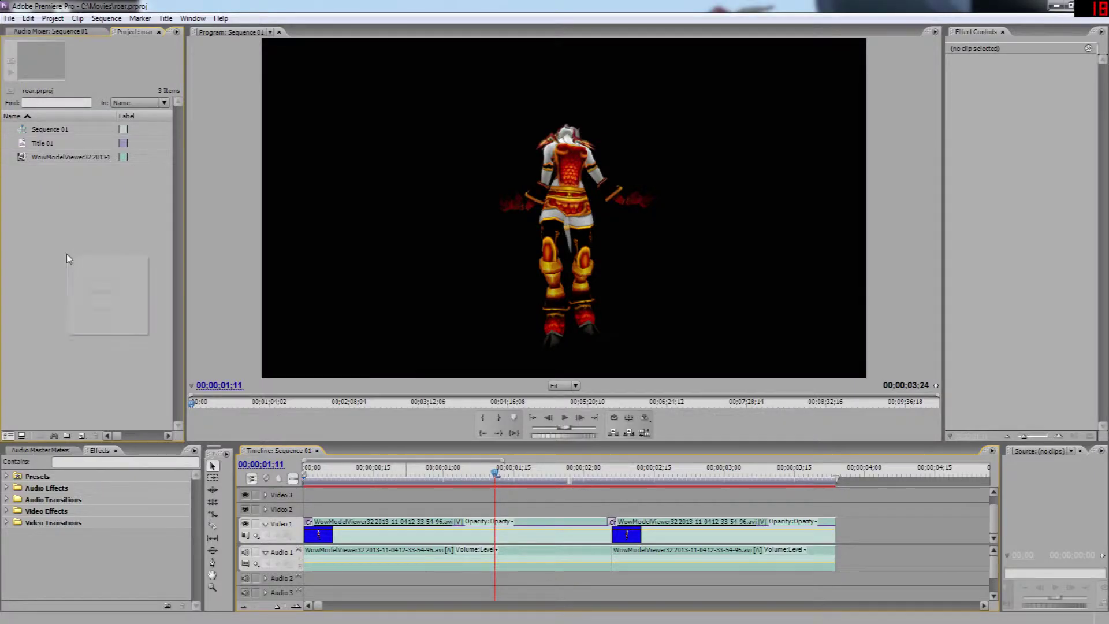
Import the Arboreal image from the textures folder inside Movies' images folder into the roar project
right_click(67, 254)
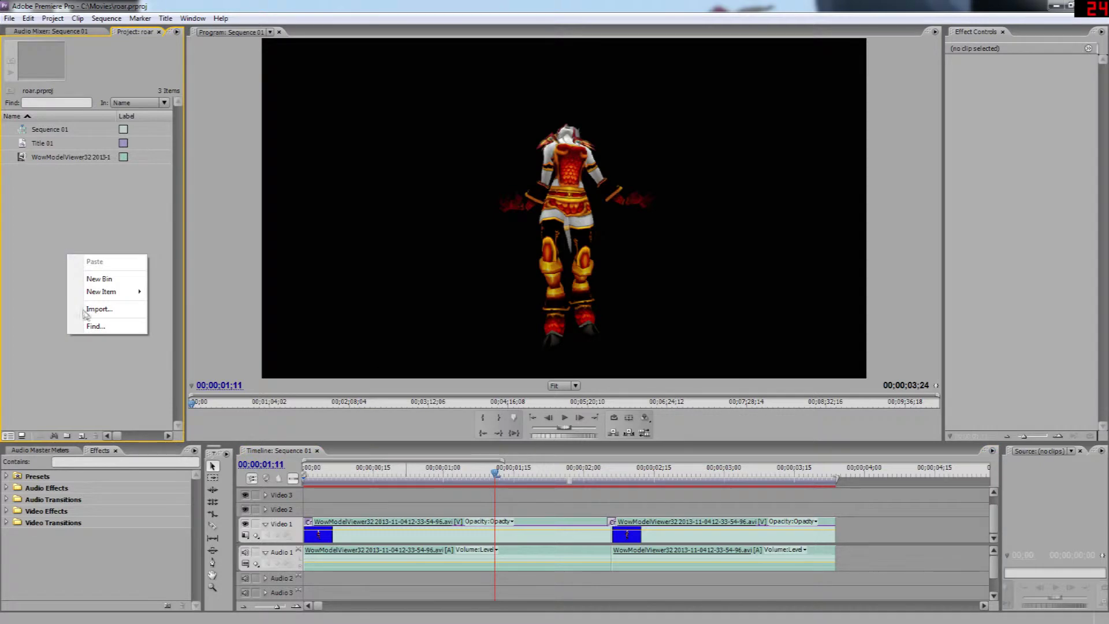
click(94, 311)
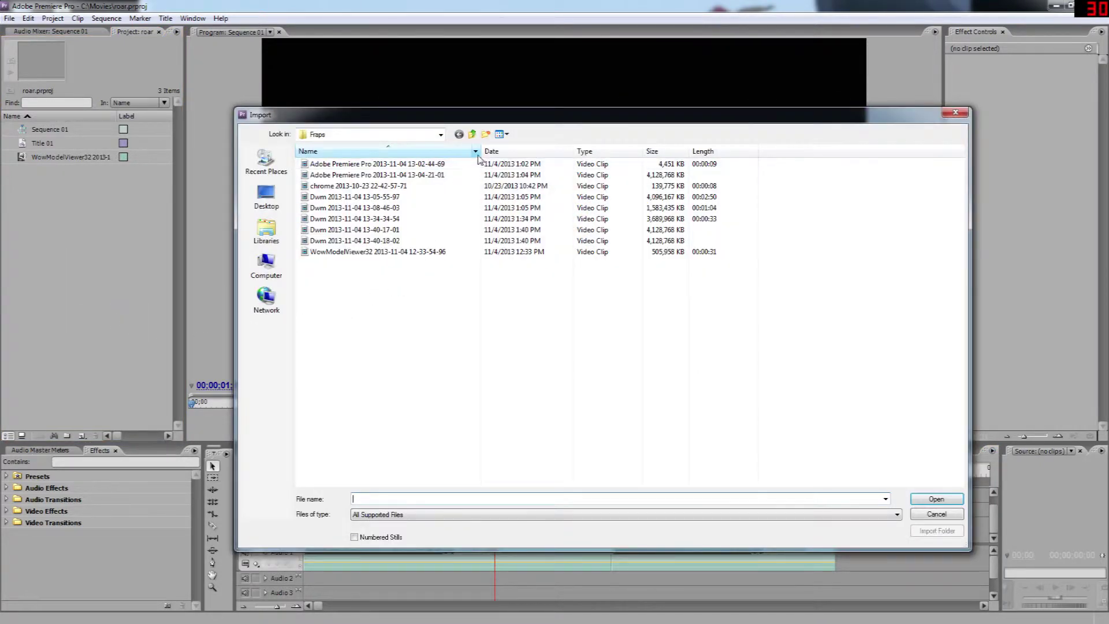
click(472, 135)
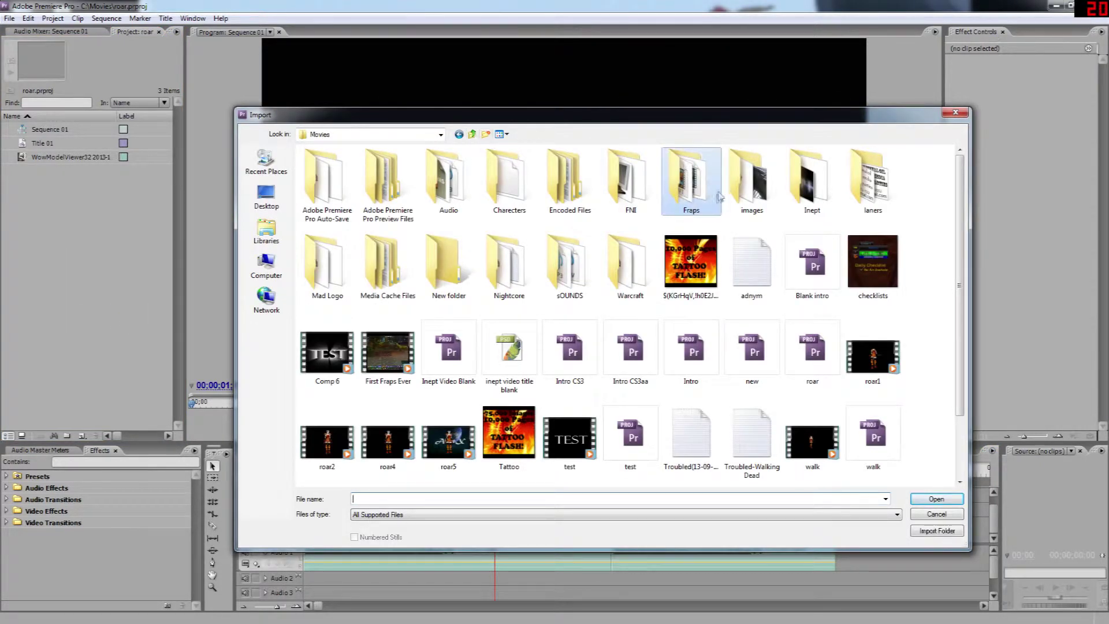
double_click(747, 183)
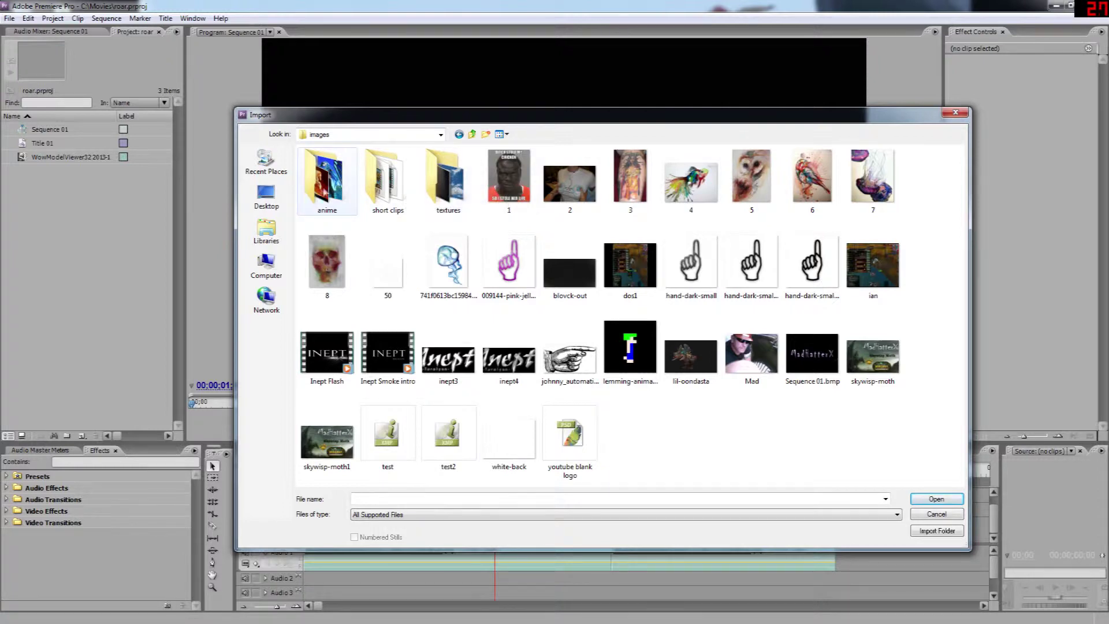
double_click(437, 198)
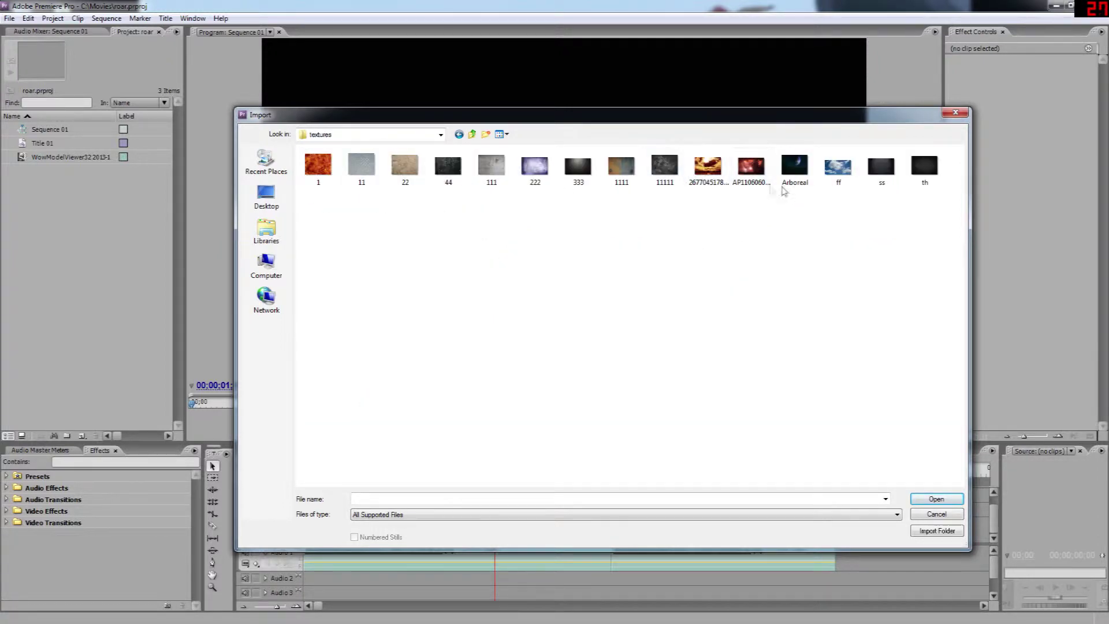
double_click(800, 173)
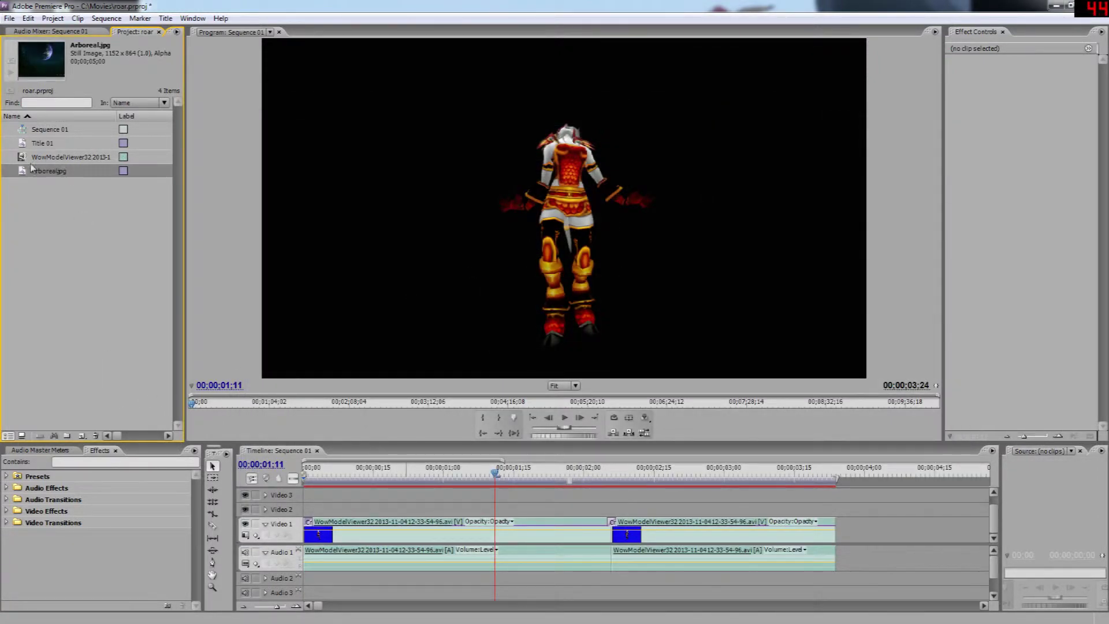
Move both character clips up to Video 3 and place Arboreal.jpg at the start of Video 1 as the background
drag(855, 502, 539, 494)
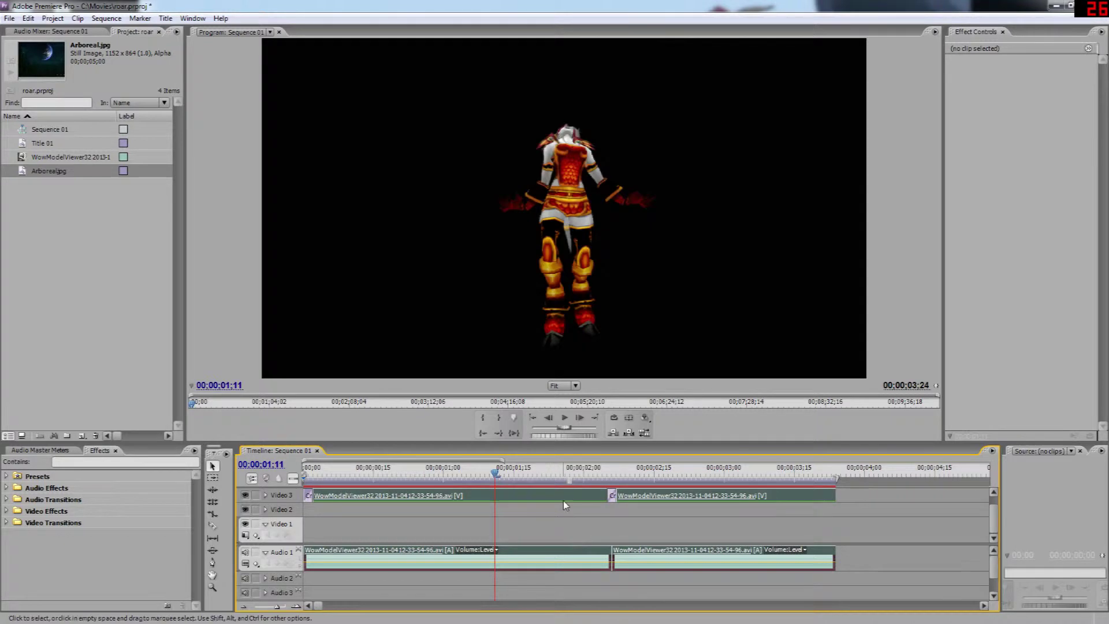
drag(25, 175, 323, 526)
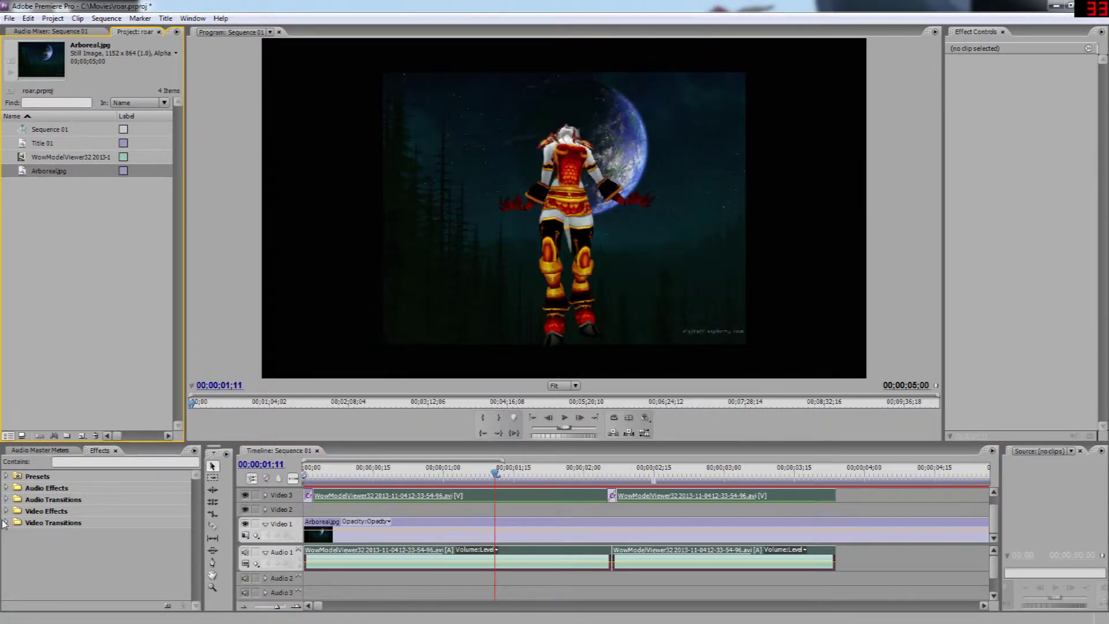
Apply the Crop effect from the Transform video effects to the Arboreal.jpg clip on Video 1
click(7, 511)
scroll(85, 537, down, 3)
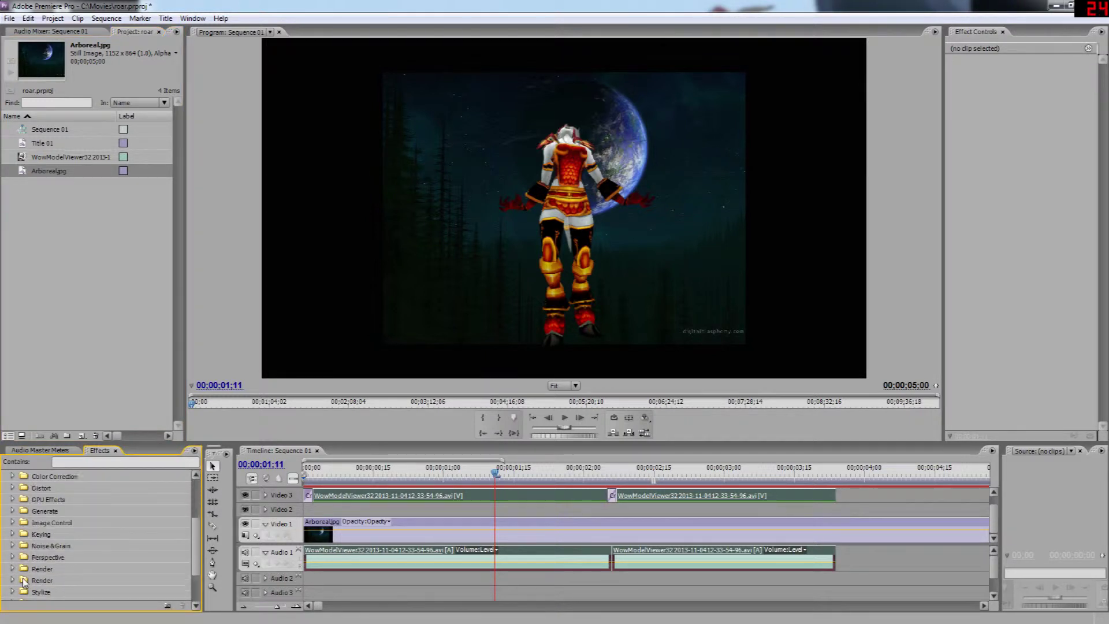
scroll(23, 575, down, 2)
click(12, 548)
drag(43, 571, 412, 535)
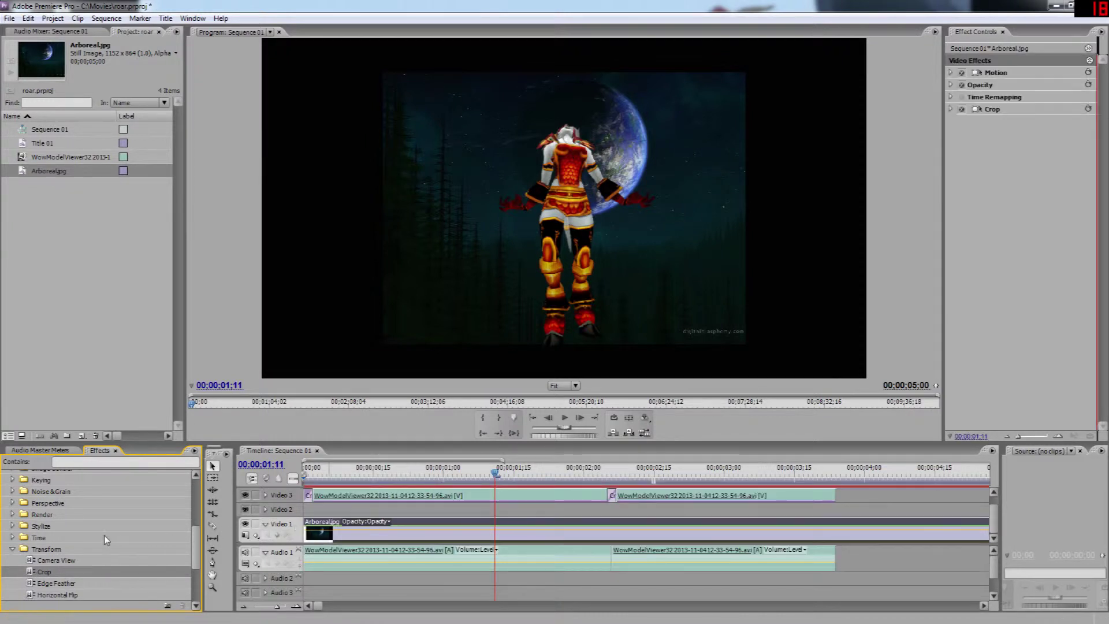
Apply the Fast Blur effect from the Blur & Sharpen video effects to the Arboreal.jpg clip
scroll(106, 540, down, 2)
scroll(106, 539, up, 8)
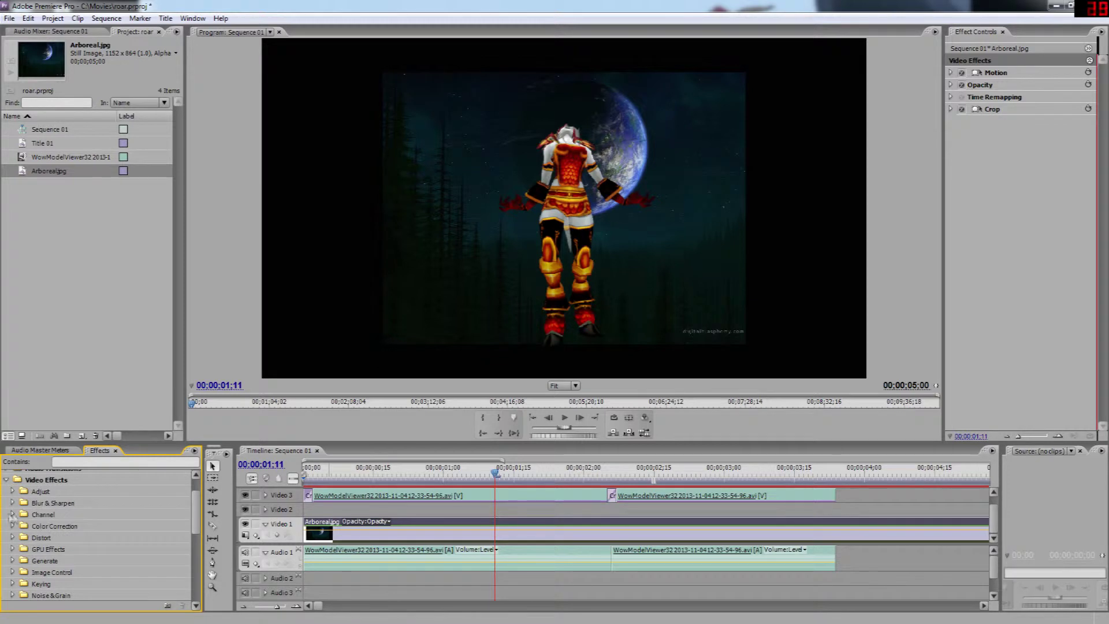
click(12, 502)
scroll(124, 527, down, 1)
drag(51, 537, 383, 529)
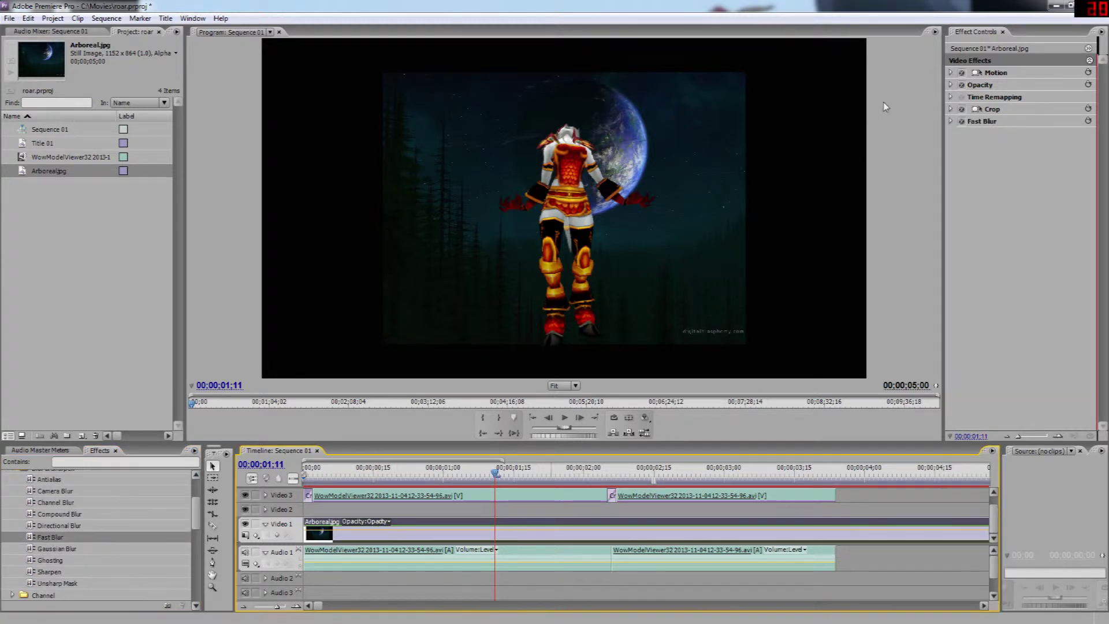
Set the Arboreal.jpg clip's uniform Motion scale to 166 so the background fills the frame
click(950, 73)
drag(1026, 96, 1064, 97)
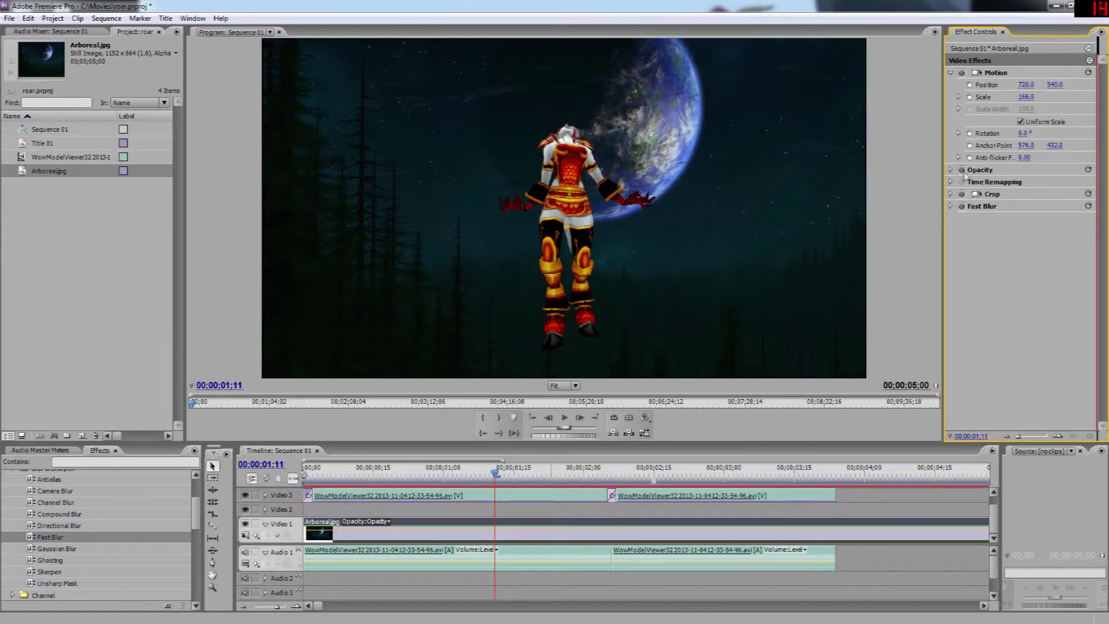
Set the Crop effect's Bottom value to 24% on the Arboreal.jpg clip
click(950, 195)
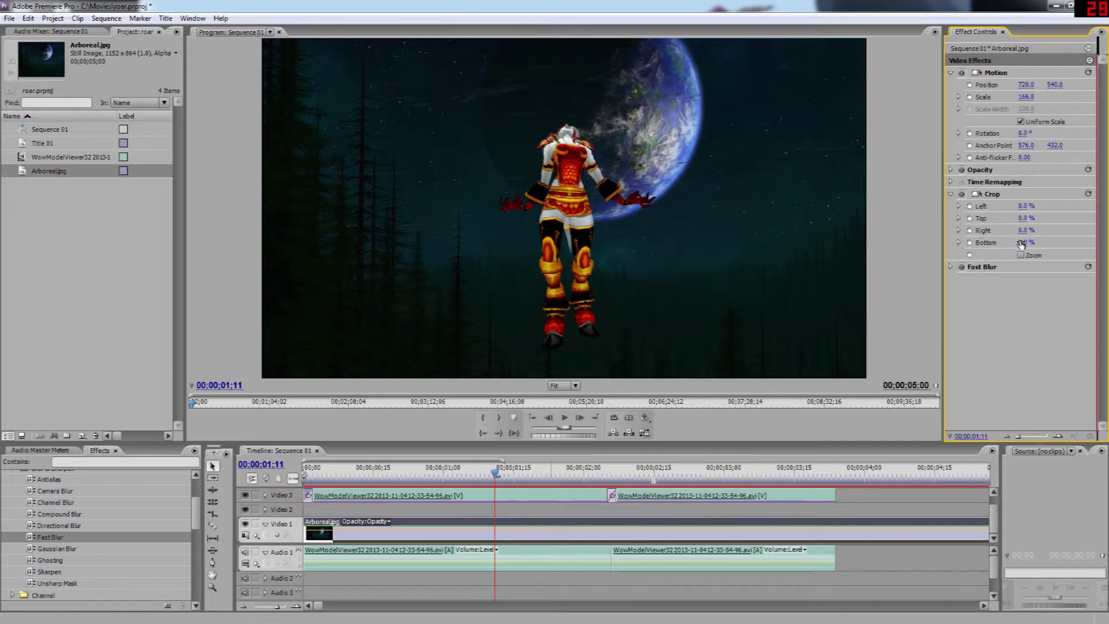
drag(1023, 242, 1036, 243)
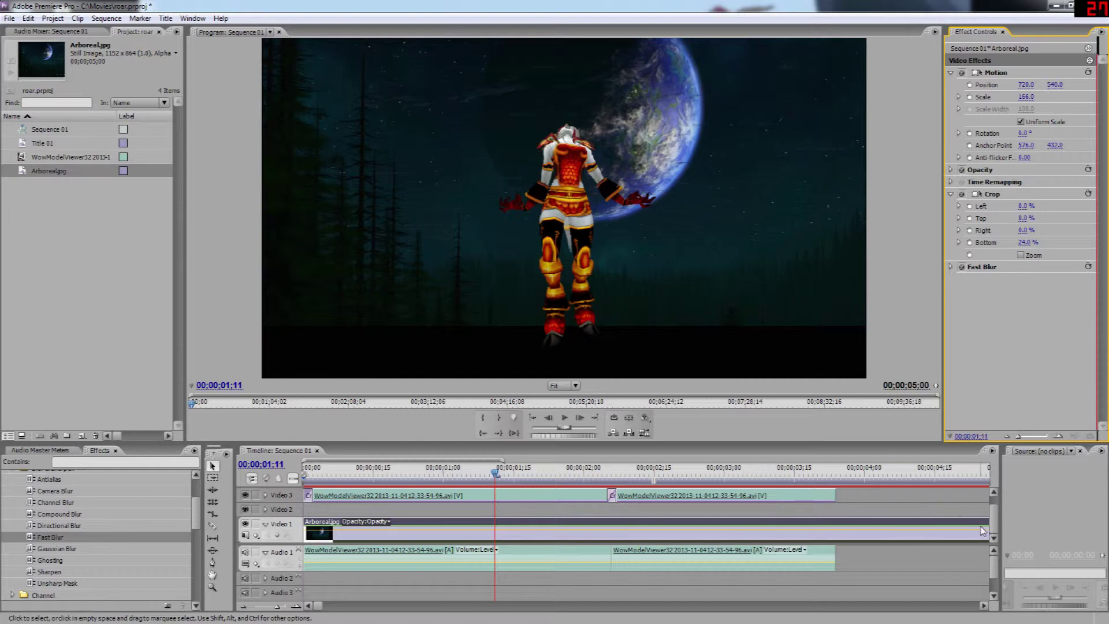
Trim Arboreal.jpg on Video 1 to end at 00;00;04;00 and shorten the second character clip to end just past 3 seconds
drag(832, 497, 793, 496)
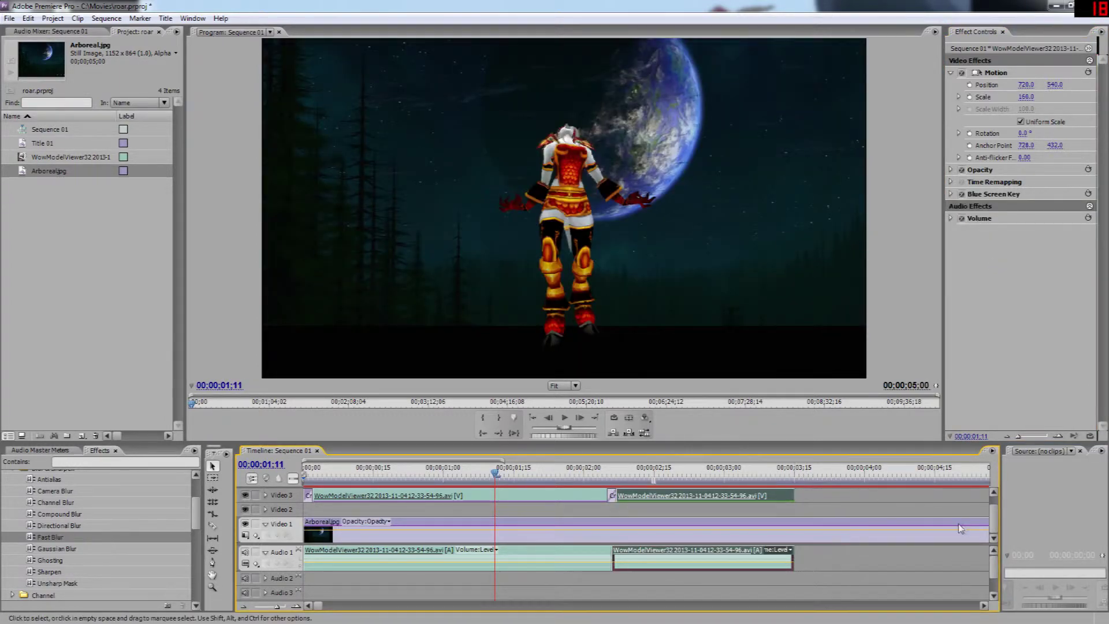
scroll(325, 607, down, 3)
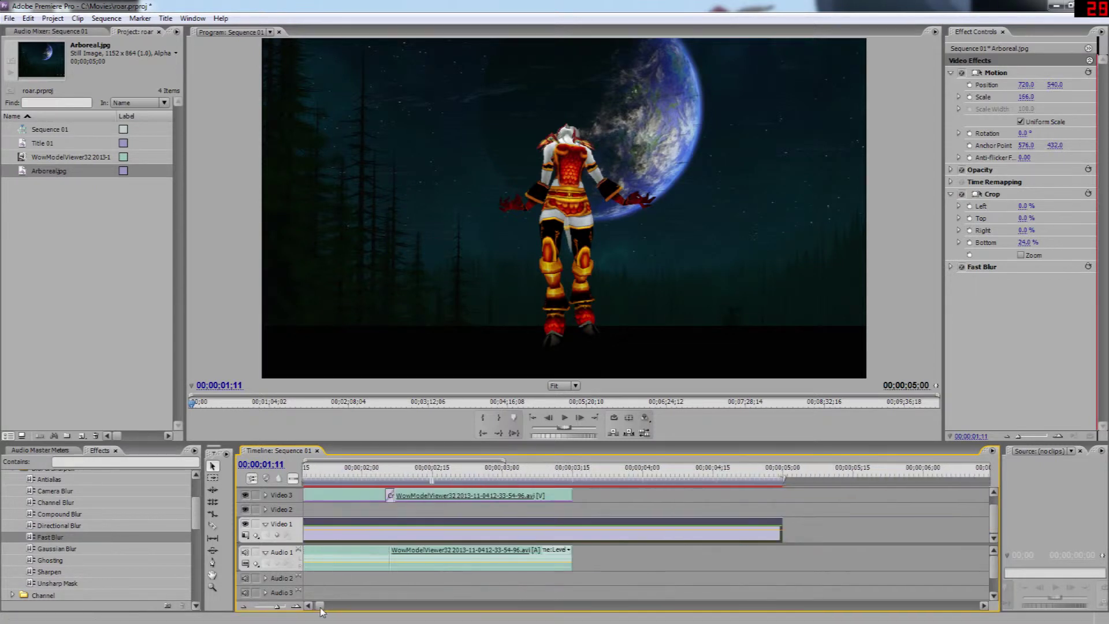
drag(781, 526, 643, 510)
click(553, 498)
drag(571, 495, 520, 495)
scroll(326, 582, up, 5)
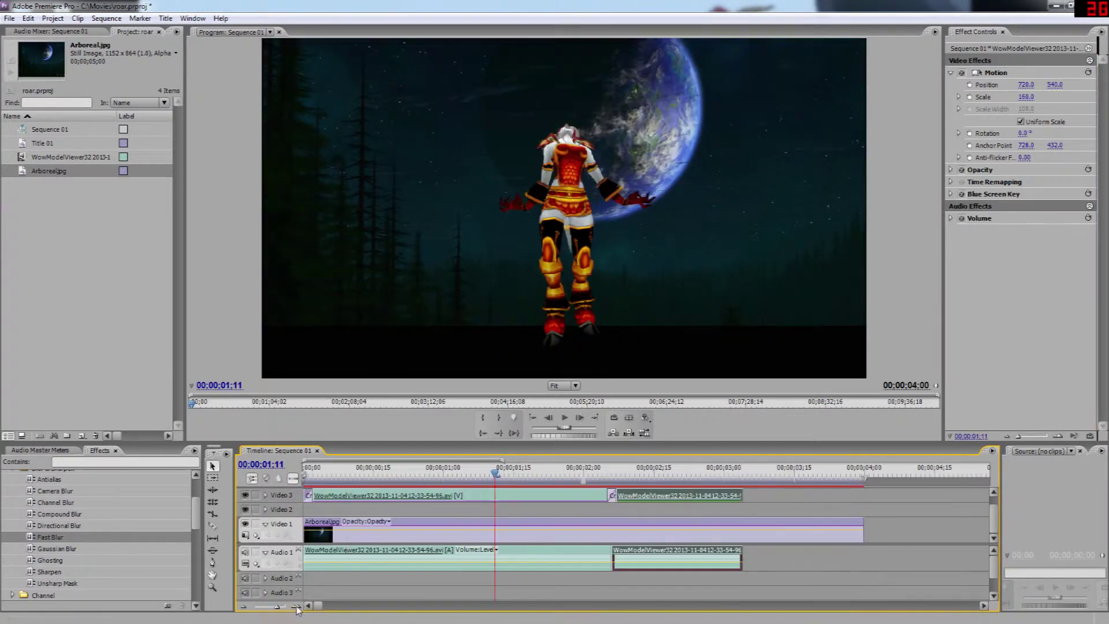
Play the sequence from the start and scrub to the second character clip to check the trimmed edit
click(308, 474)
key(space)
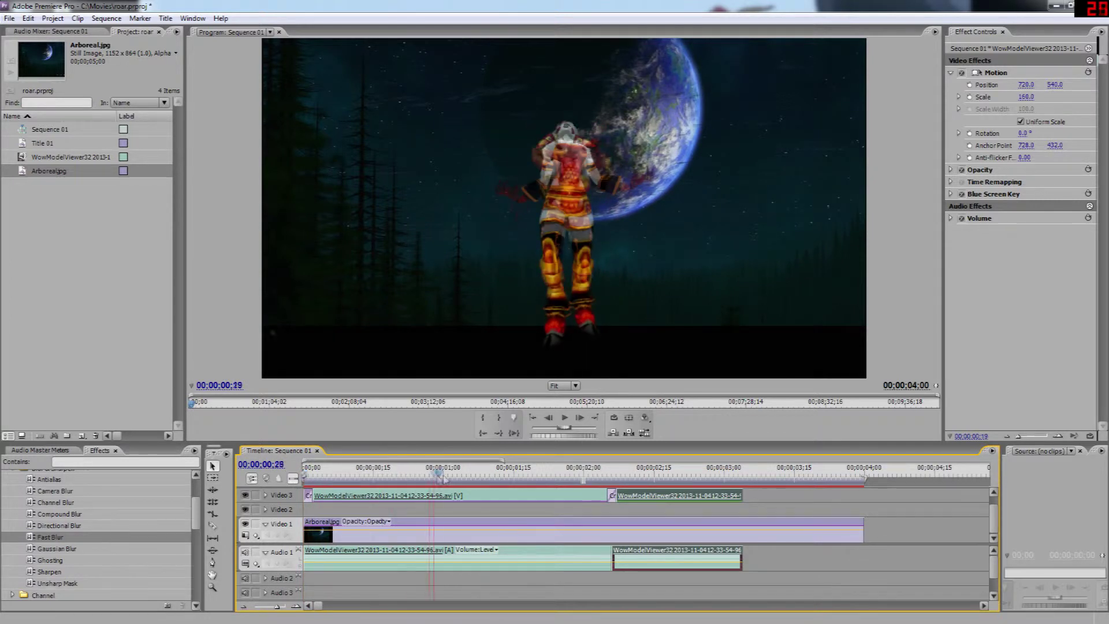
drag(672, 485, 696, 485)
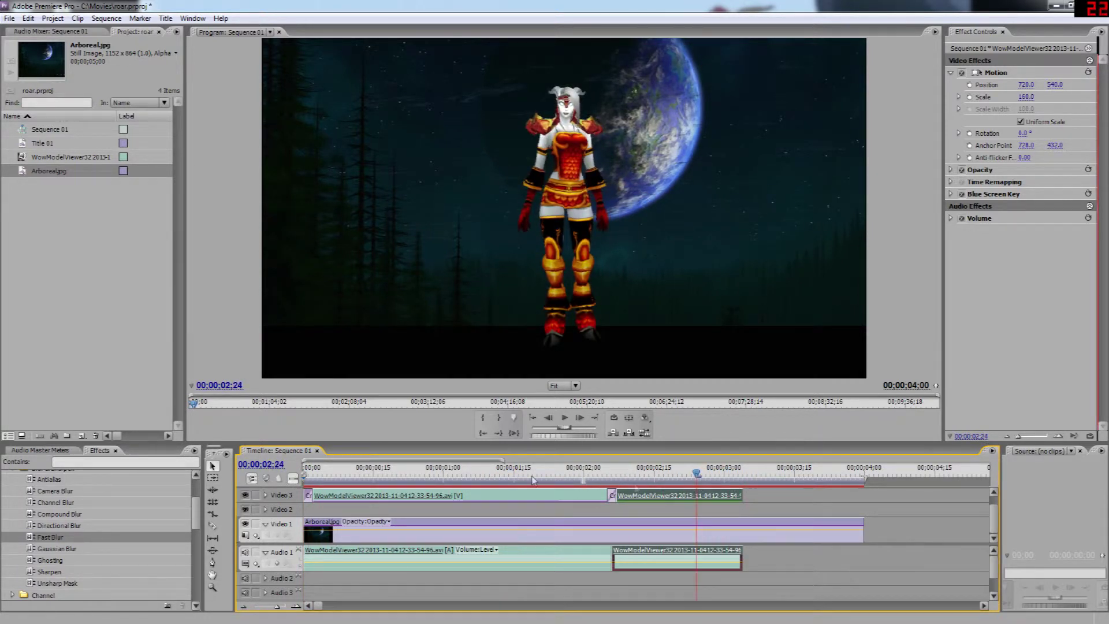
Apply the Cross Dissolve video transition to the end of the Arboreal.jpg clip on Video 1
drag(192, 529, 199, 598)
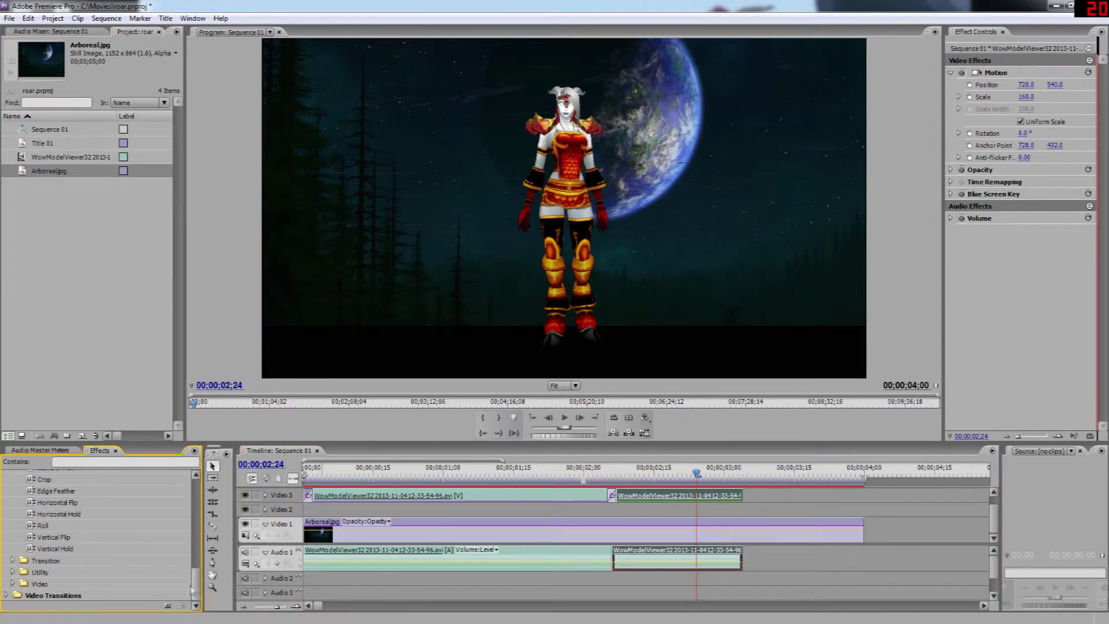
click(11, 596)
scroll(58, 563, down, 3)
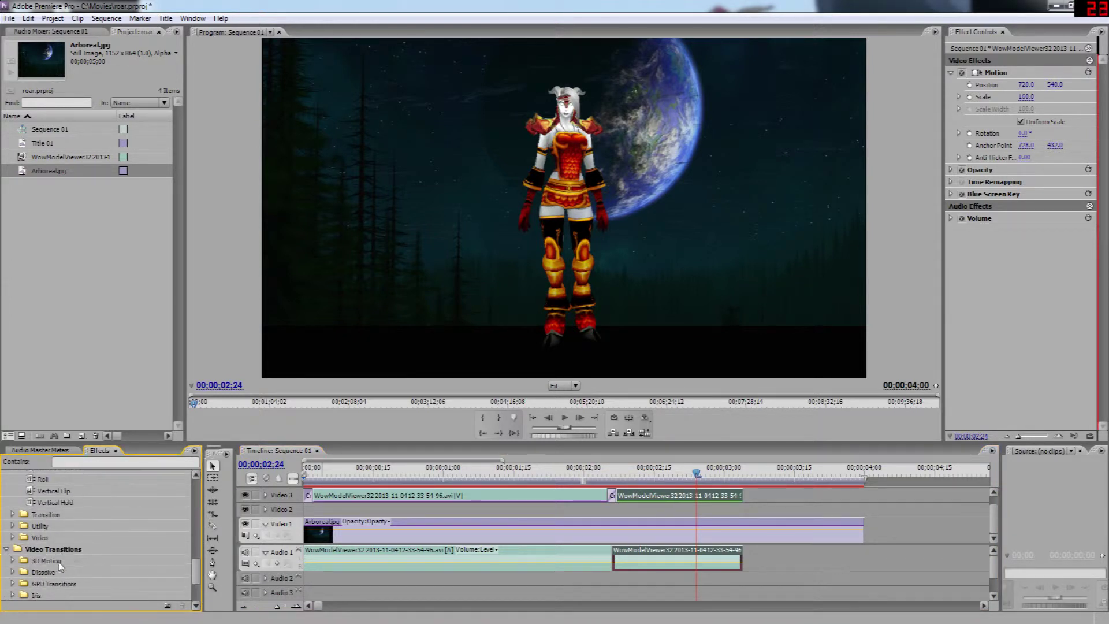
click(13, 527)
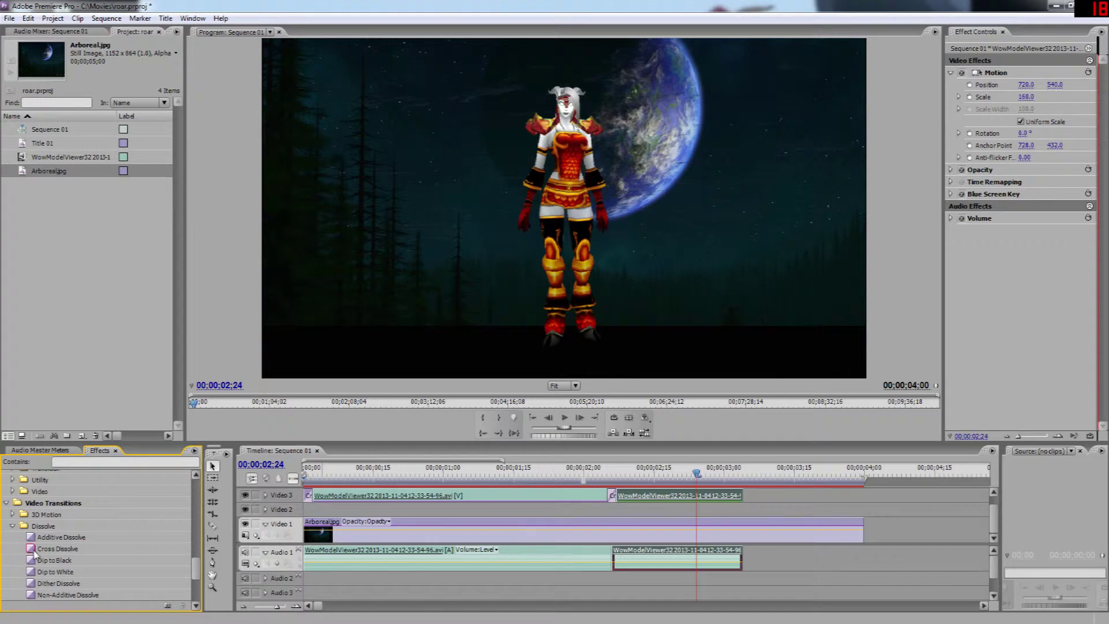
drag(35, 550, 523, 532)
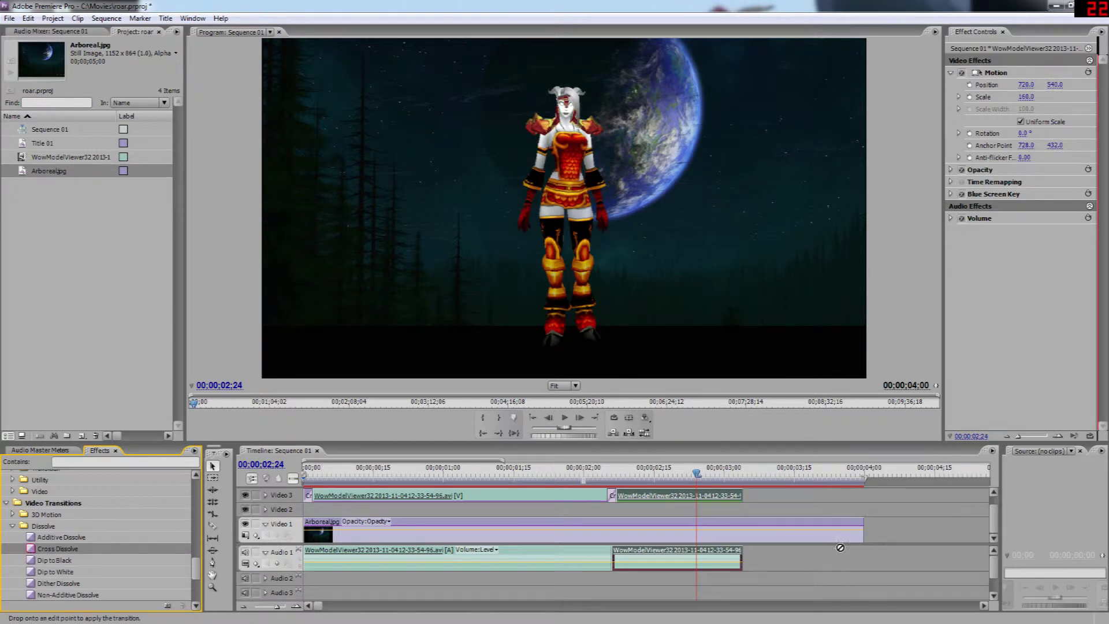
drag(840, 547, 847, 522)
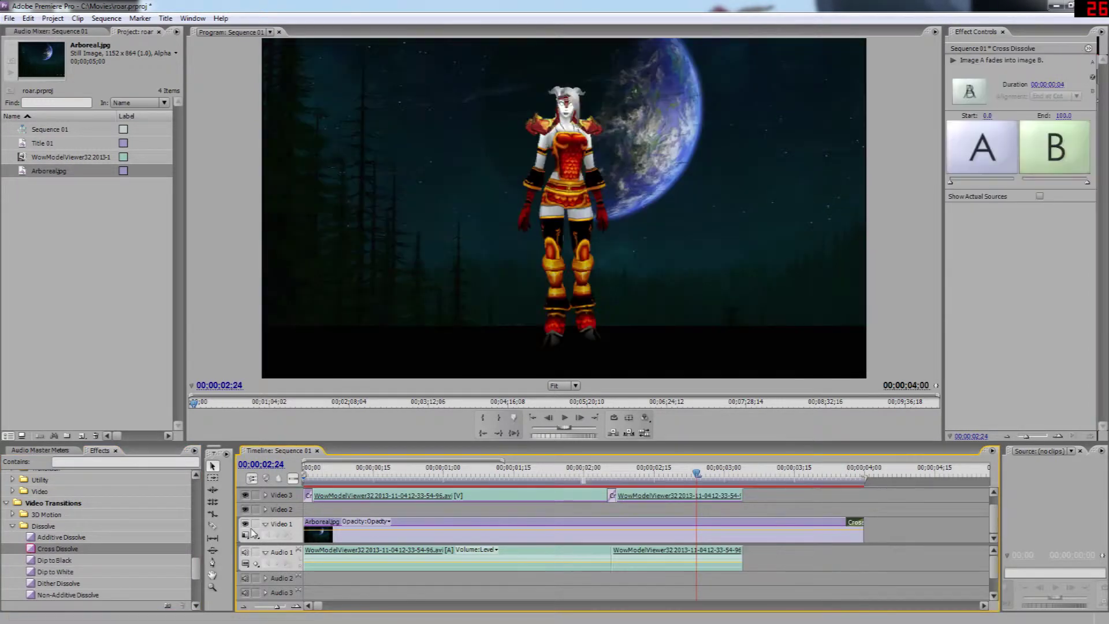
Add a Cross Dissolve of about 17 frames at the end of the second character clip and trim the clip's end slightly
drag(29, 553, 619, 507)
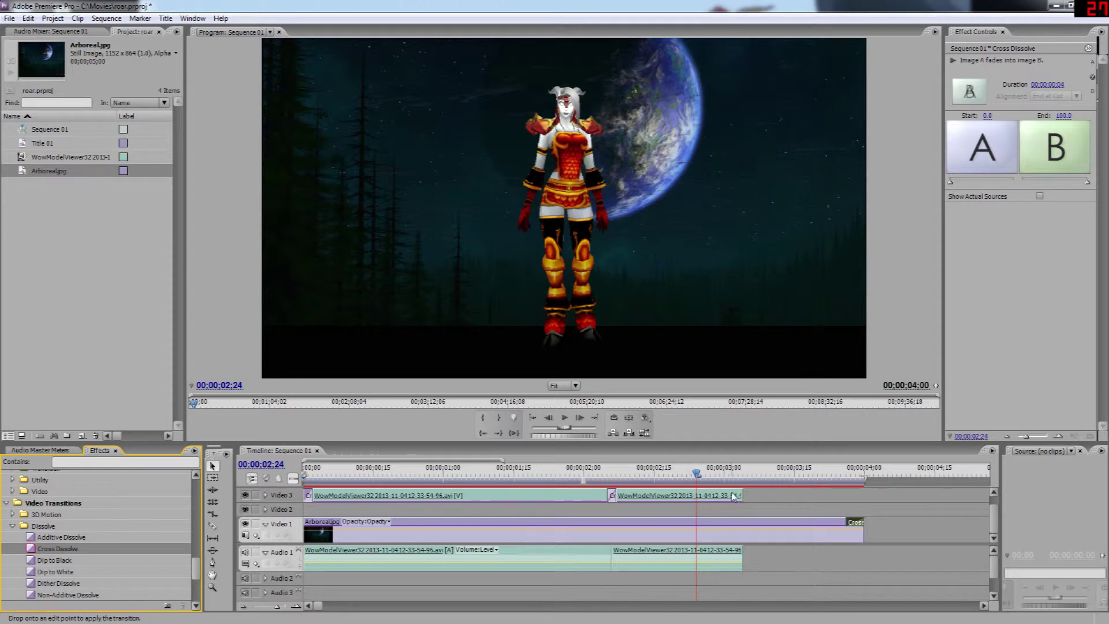
drag(732, 495, 635, 481)
click(725, 477)
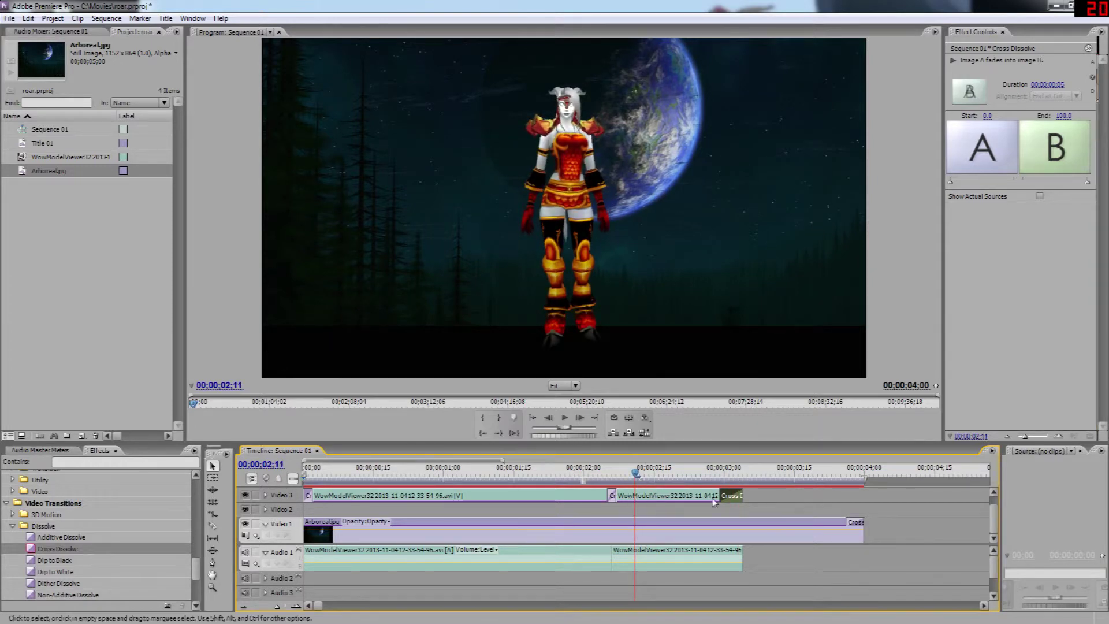
drag(719, 495, 666, 495)
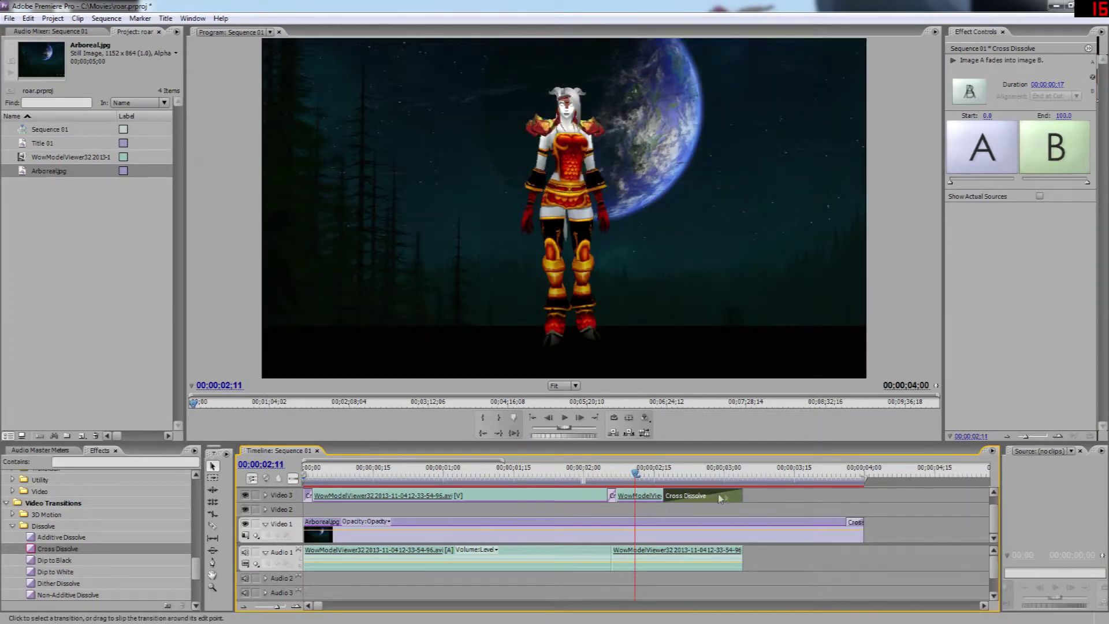
drag(742, 496, 733, 496)
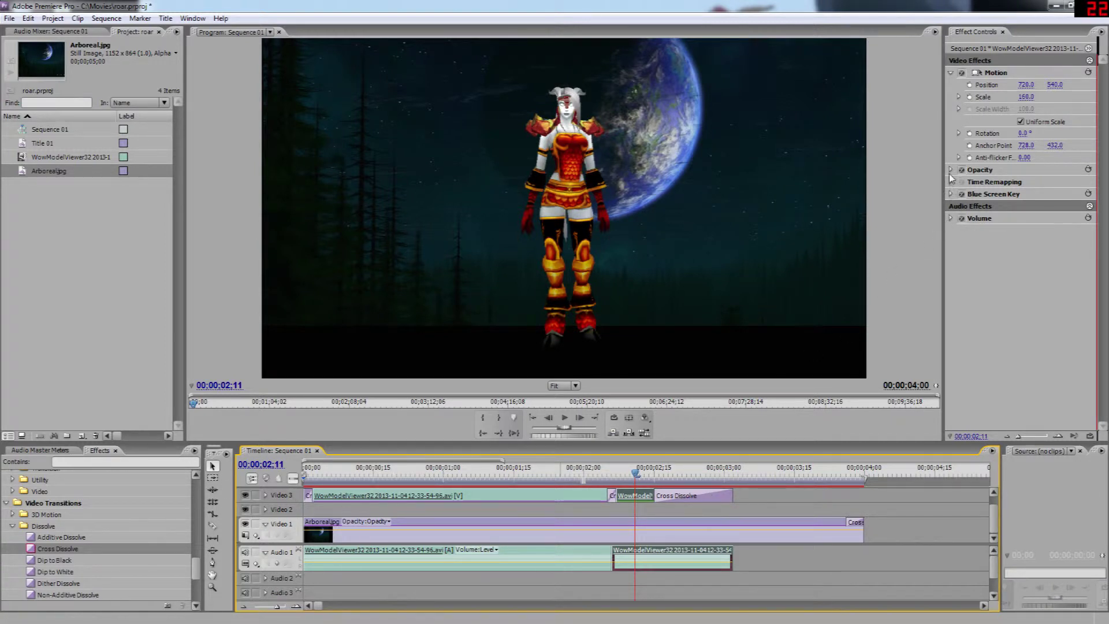
Keyframe Arboreal.jpg's Fast Blur with Blurriness 0 at 00;00;01;05 and 54 at the sequence start, and preview the animation
click(640, 533)
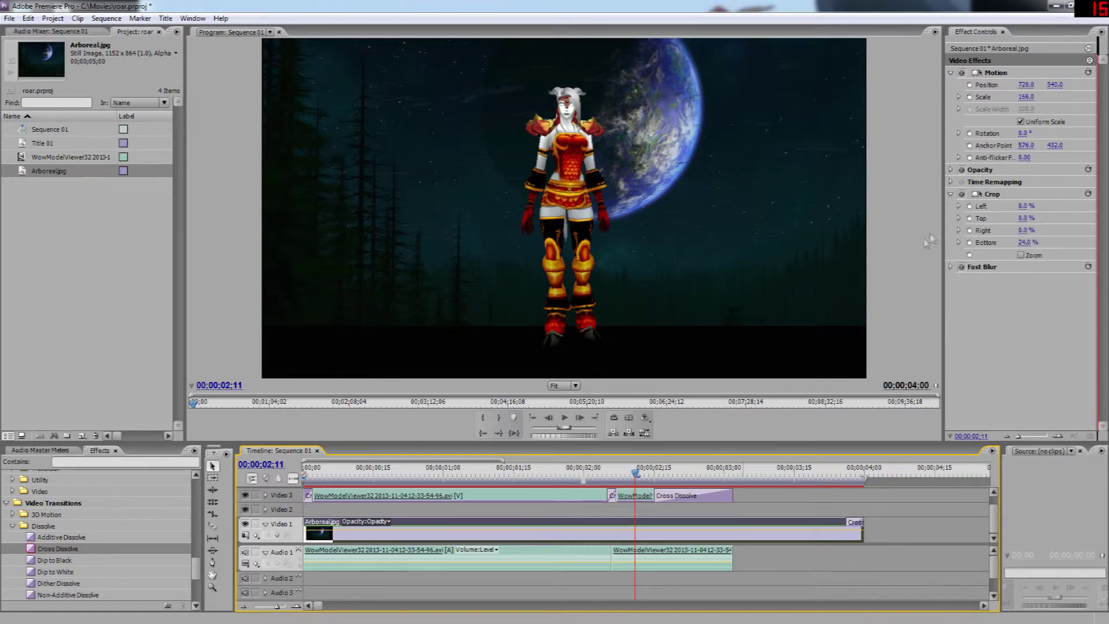
click(951, 268)
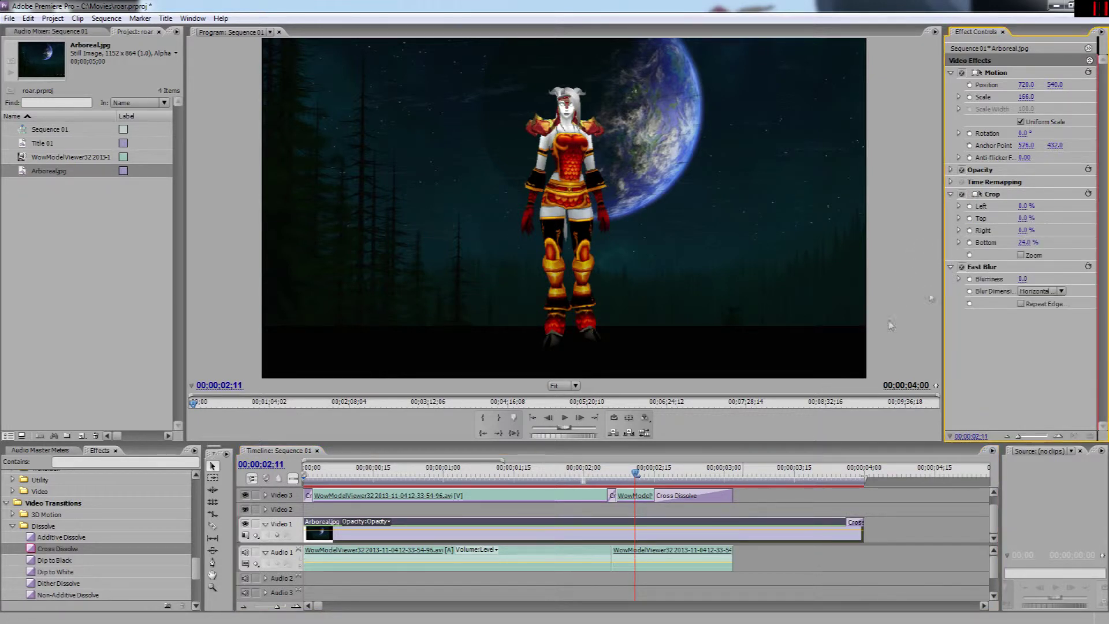
drag(640, 475, 468, 475)
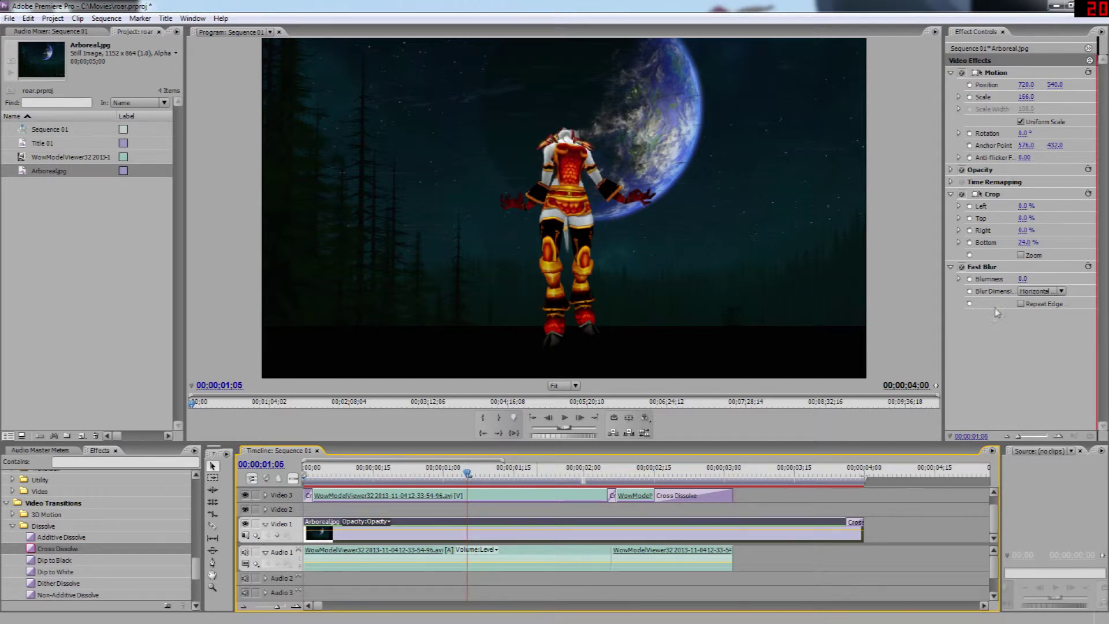
click(971, 279)
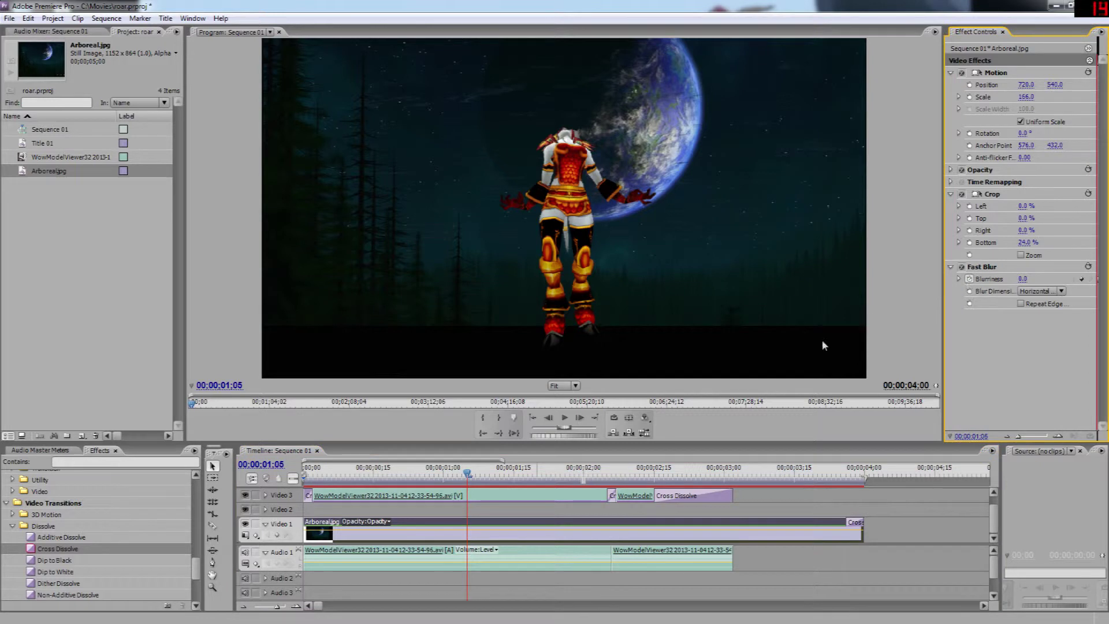
drag(467, 475, 306, 474)
drag(1022, 279, 1051, 278)
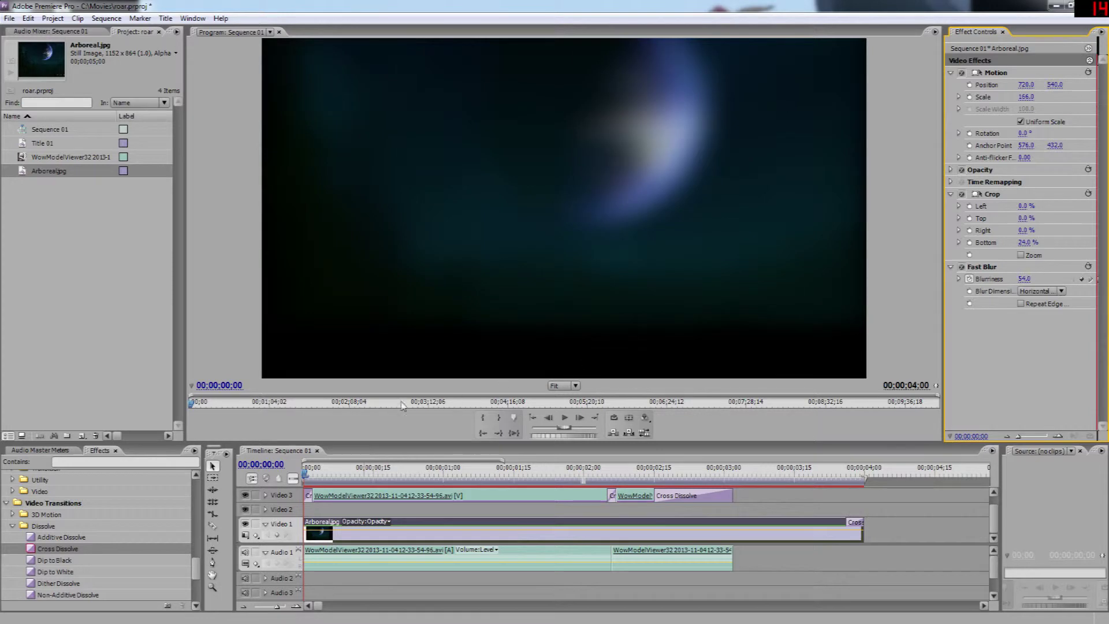
click(565, 418)
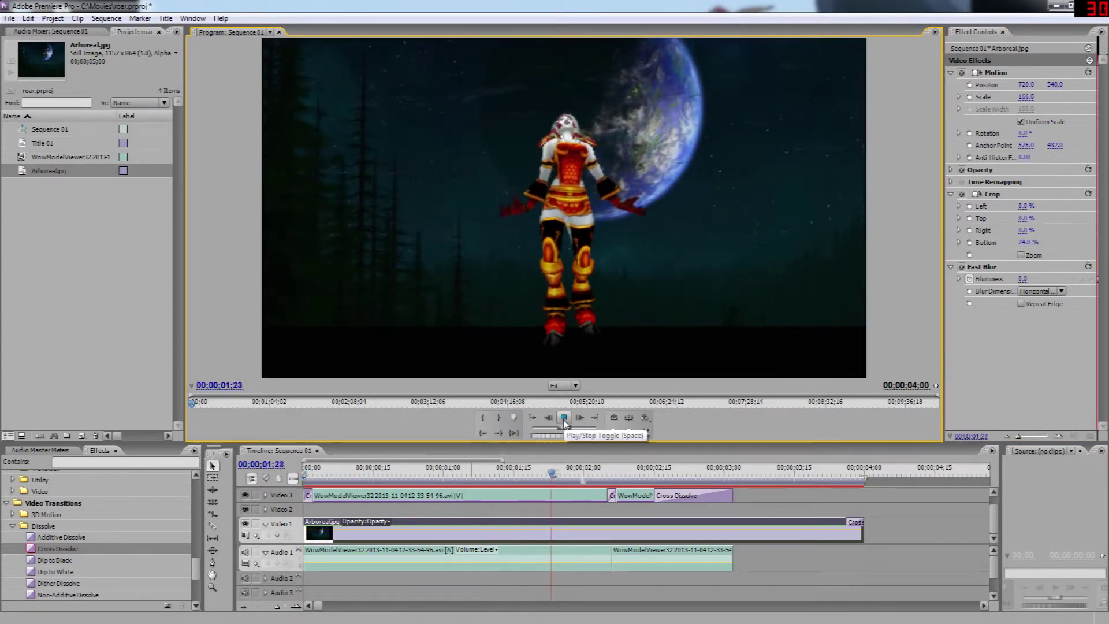
click(564, 422)
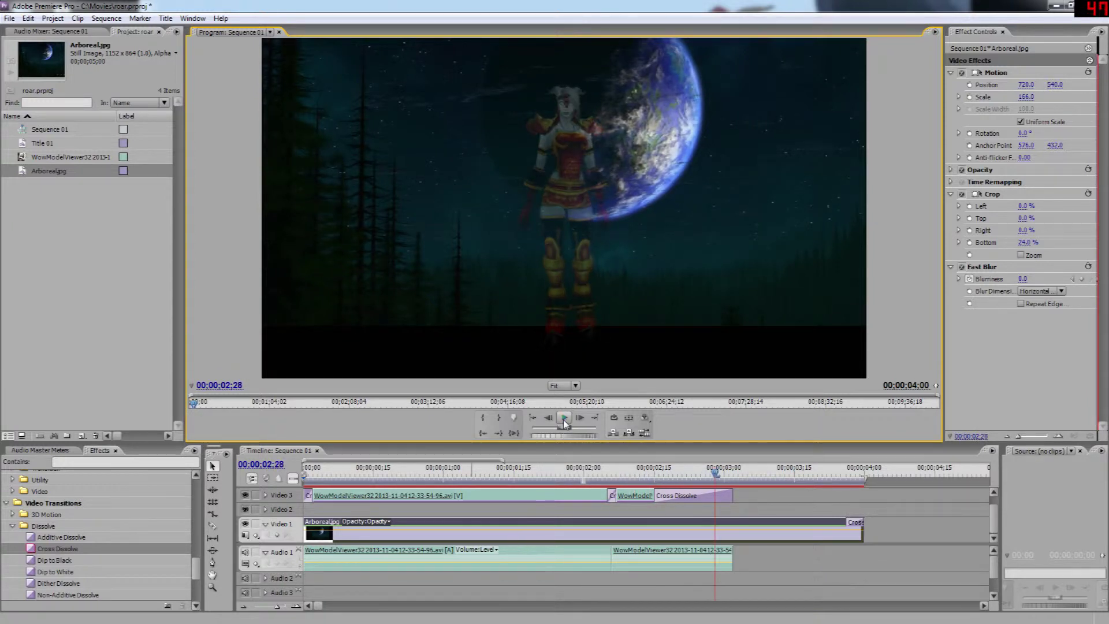
Place Title 01 on Video 2, starting at about 00;00;01;17 and ending together with the background image
drag(32, 147, 596, 515)
drag(494, 511, 524, 509)
Add Cross Dissolves to both ends of Title 01, with the opening one shortened to 19 frames
drag(57, 548, 538, 511)
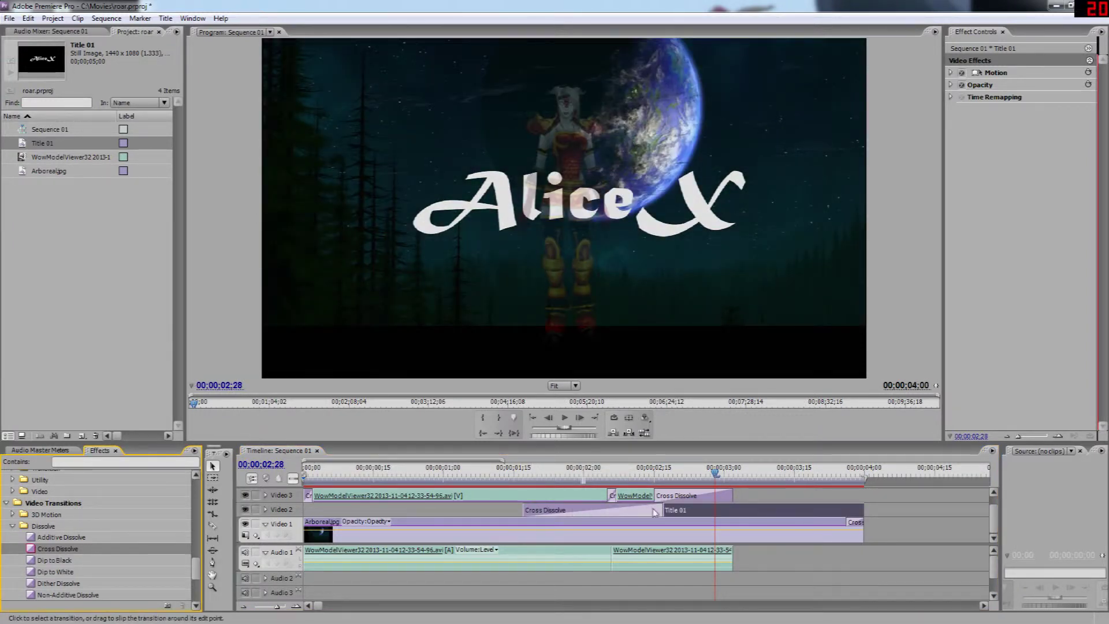
drag(661, 510, 609, 510)
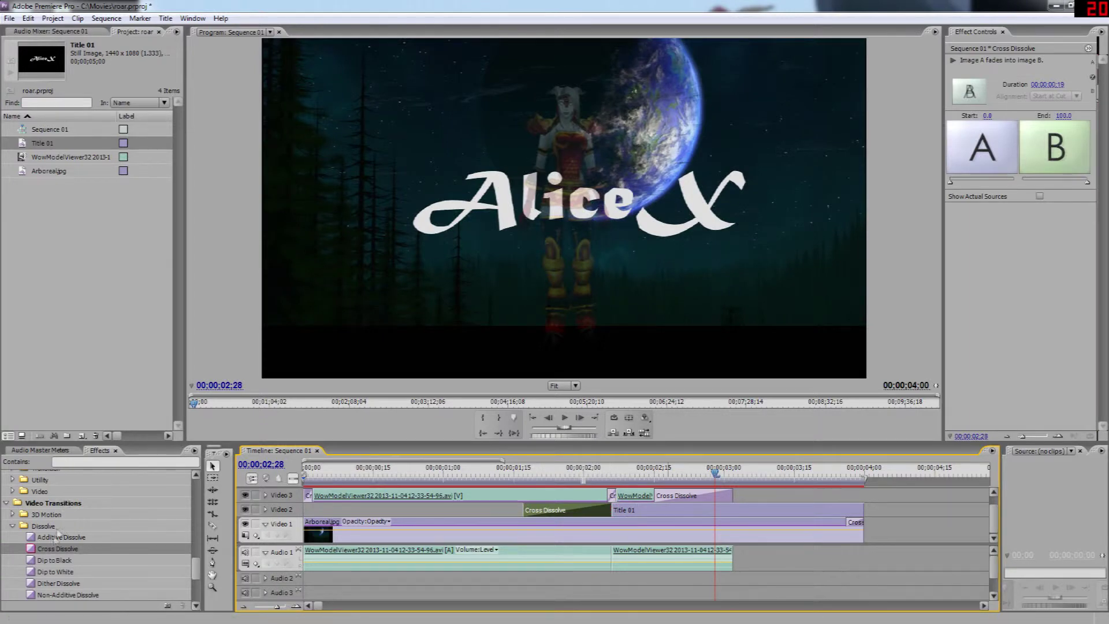
drag(57, 548, 434, 558)
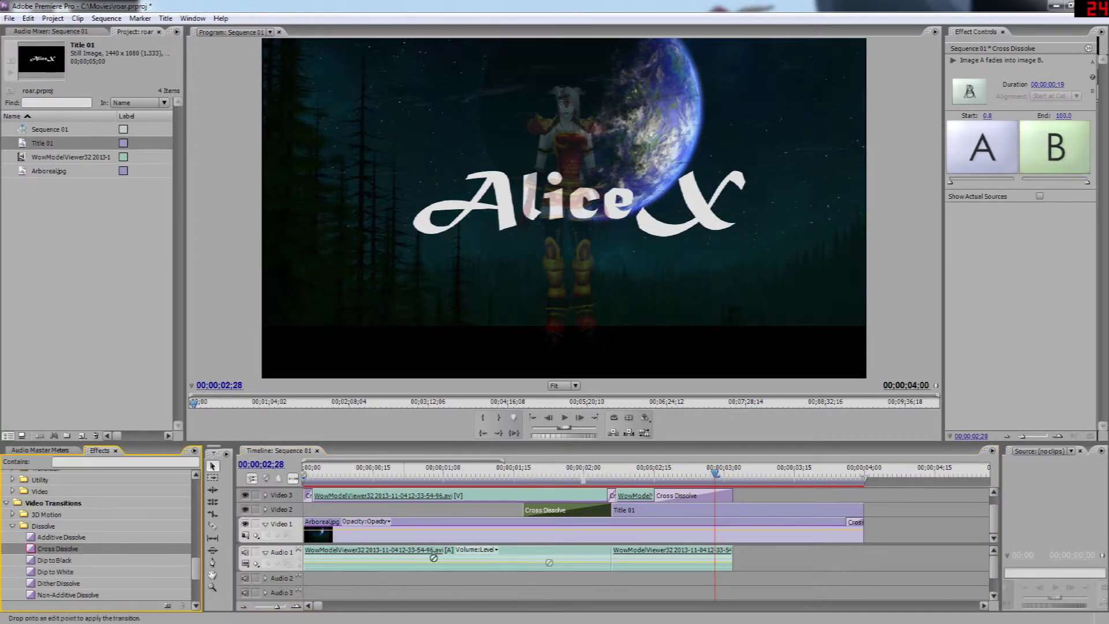
mouse_move(832, 523)
mouse_down()
mouse_move(732, 514)
mouse_move(846, 510)
mouse_up()
Play the finished sequence from the start and scrub through it to check the blur, title and dissolves
drag(717, 472, 494, 491)
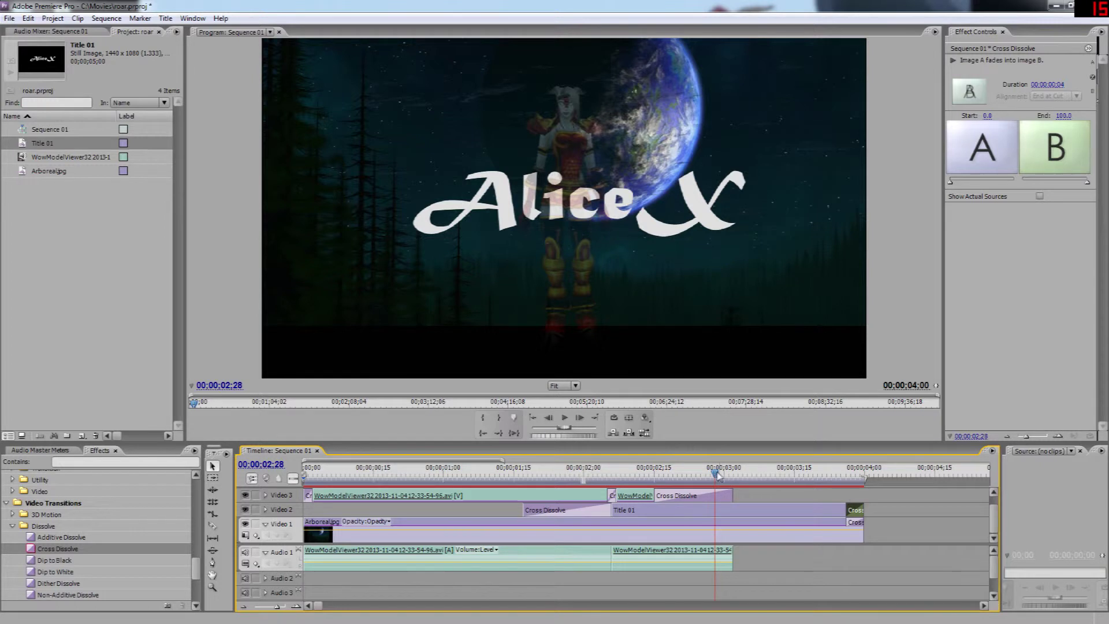
key(Home)
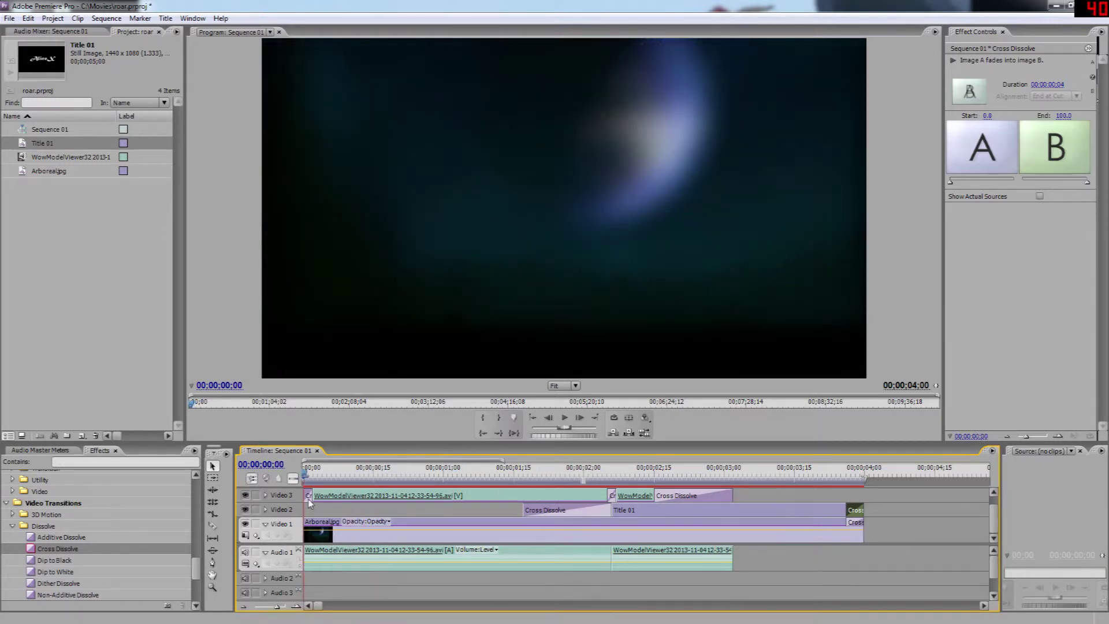
click(563, 418)
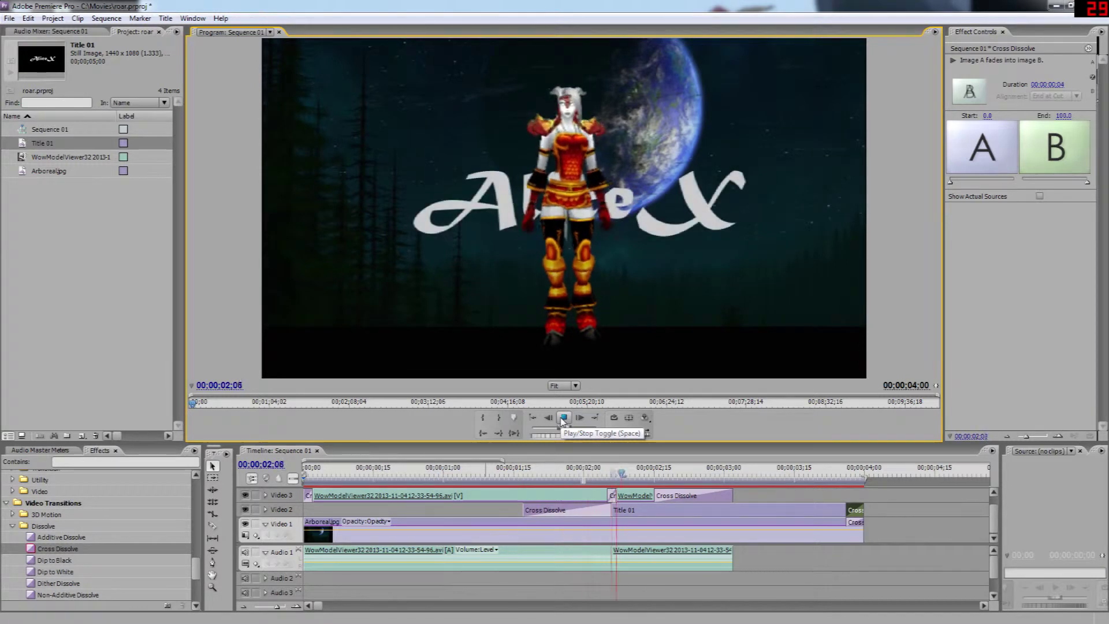
click(563, 417)
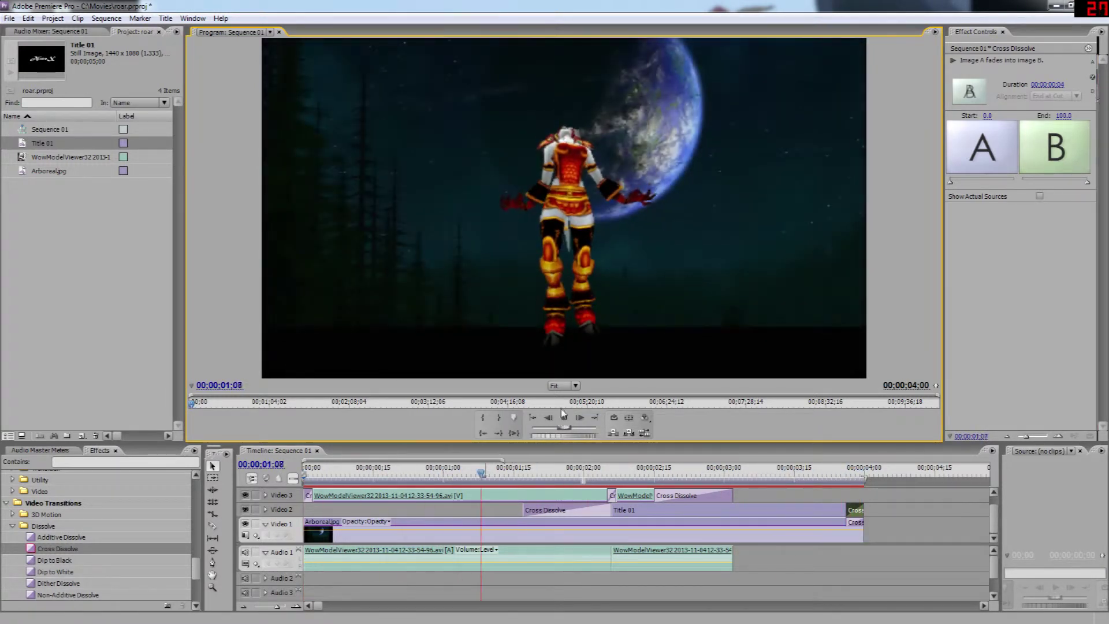
click(762, 489)
drag(762, 489, 341, 502)
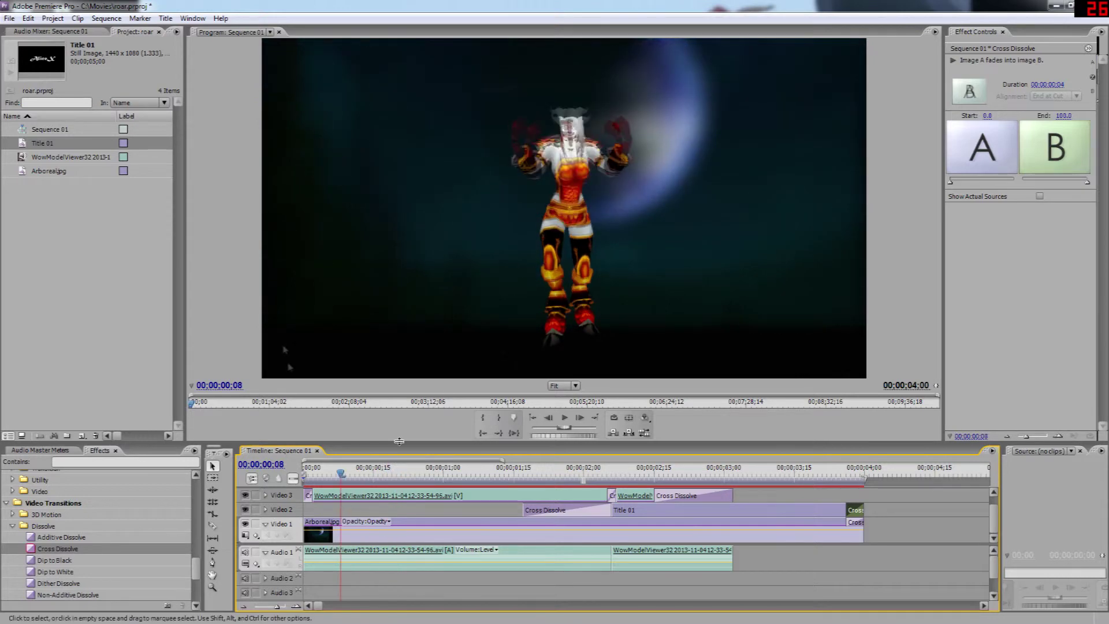
Export the sequence through Adobe Media Encoder as an H.264 (*.mp4) file named roar7 in the Movies folder
click(9, 19)
mouse_move(38, 247)
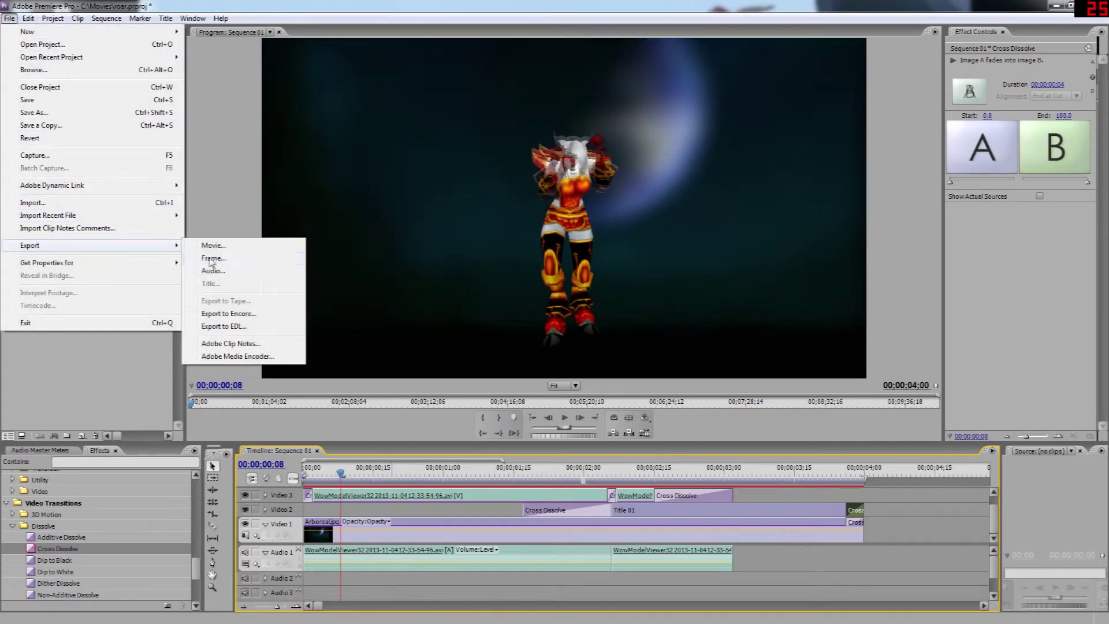
click(247, 357)
text(roar7)
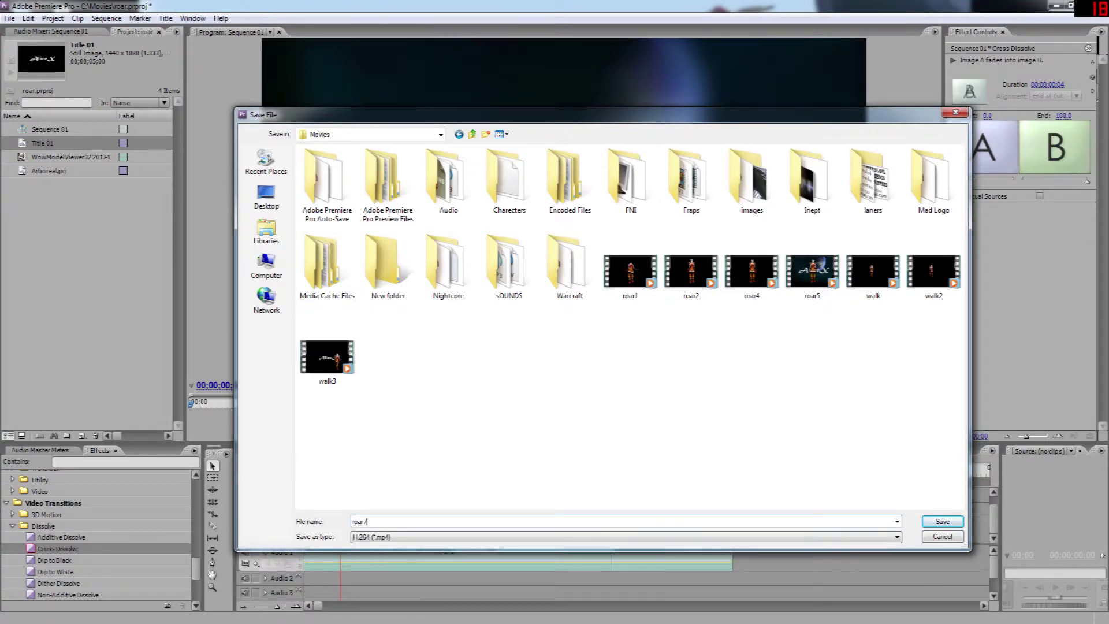
click(925, 526)
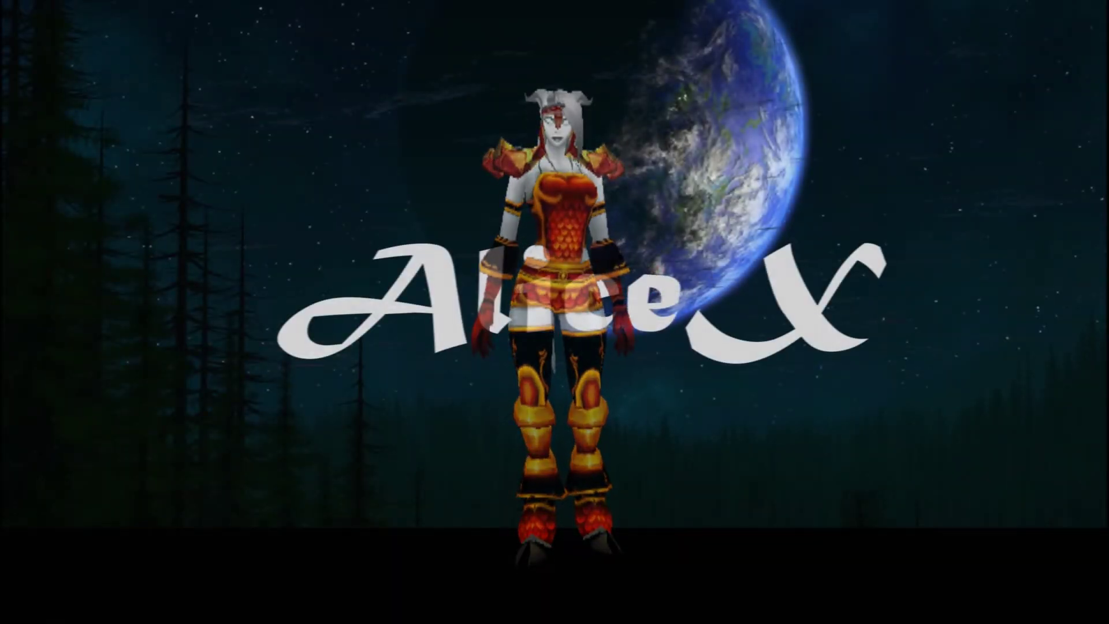
right_click(95, 247)
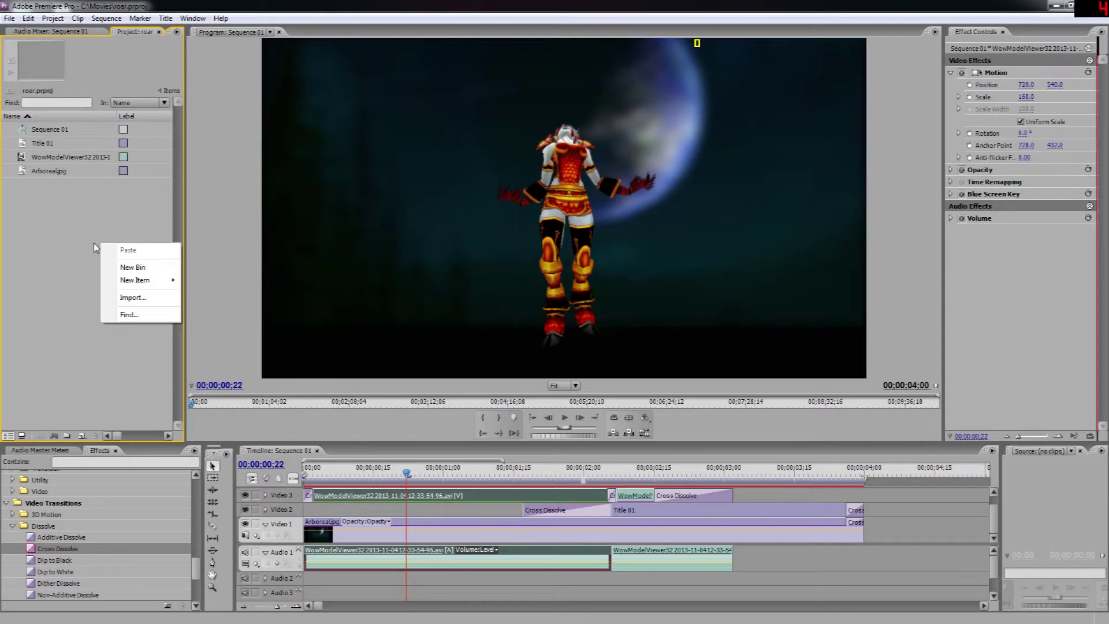
click(777, 299)
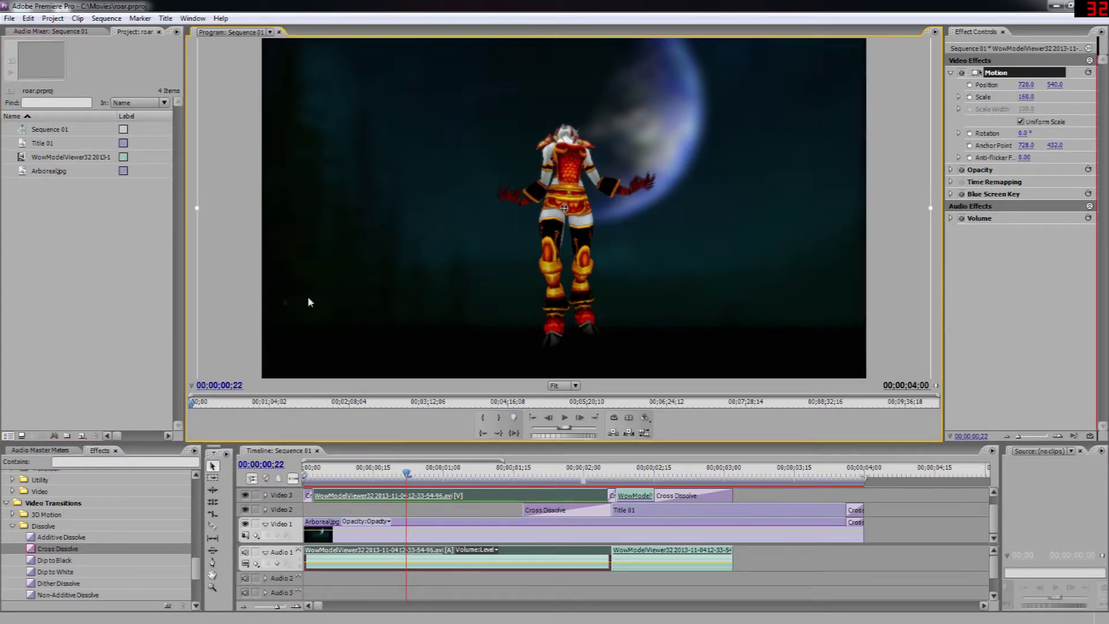
right_click(59, 249)
click(88, 300)
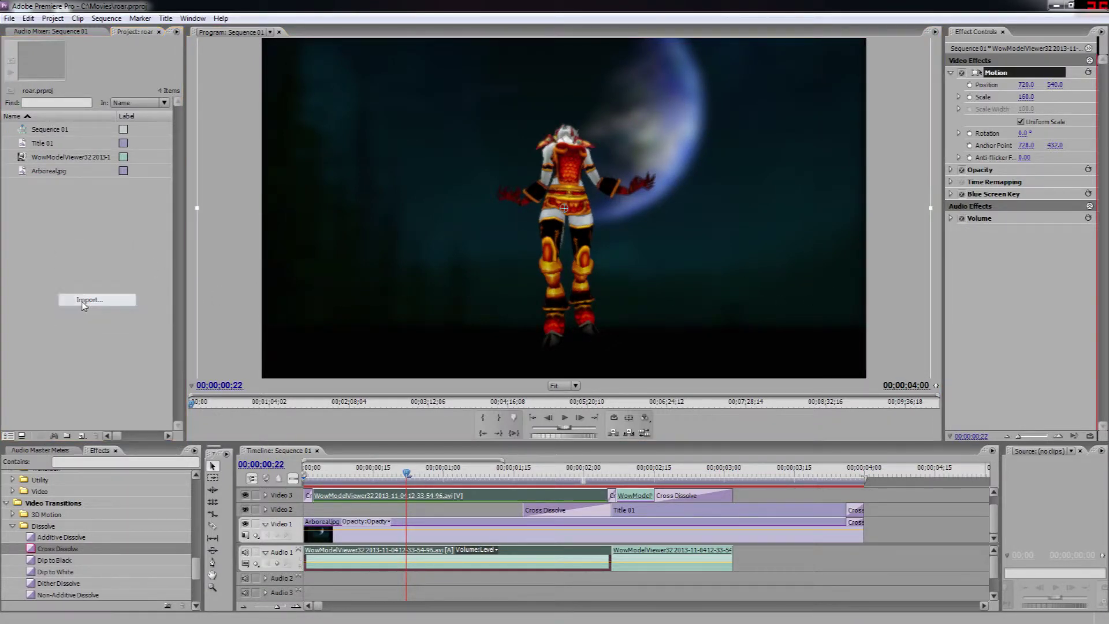
click(473, 134)
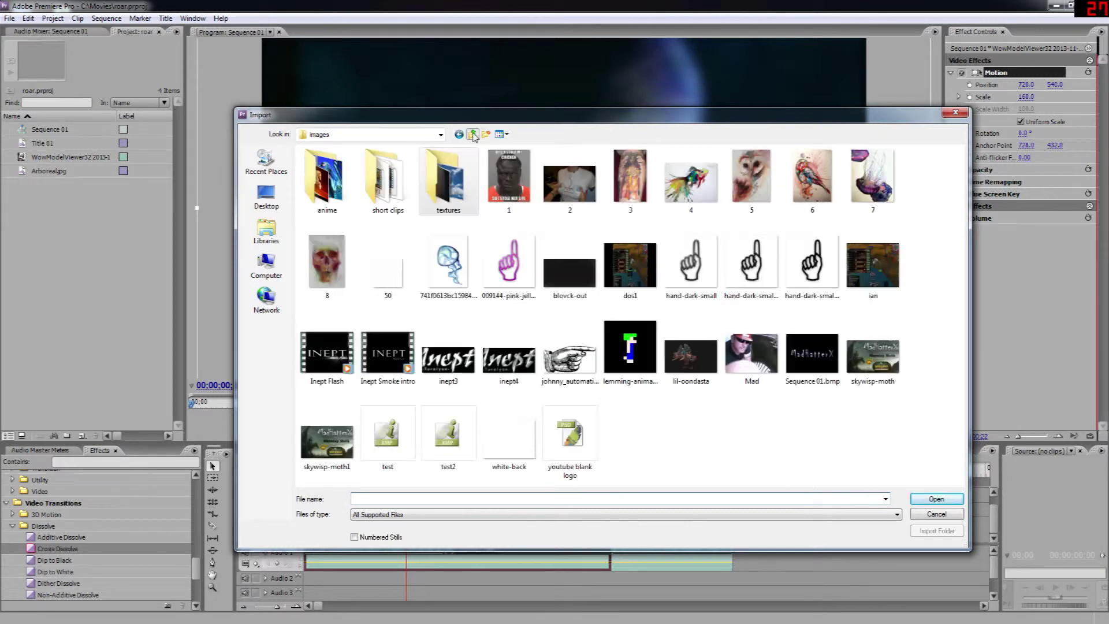
click(472, 135)
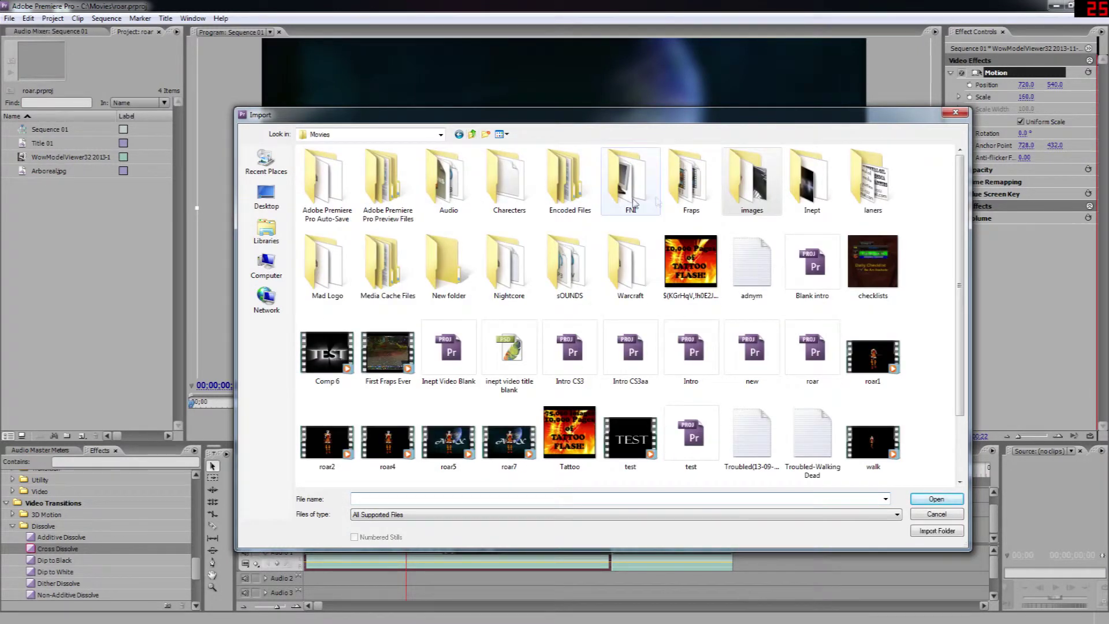
double_click(700, 191)
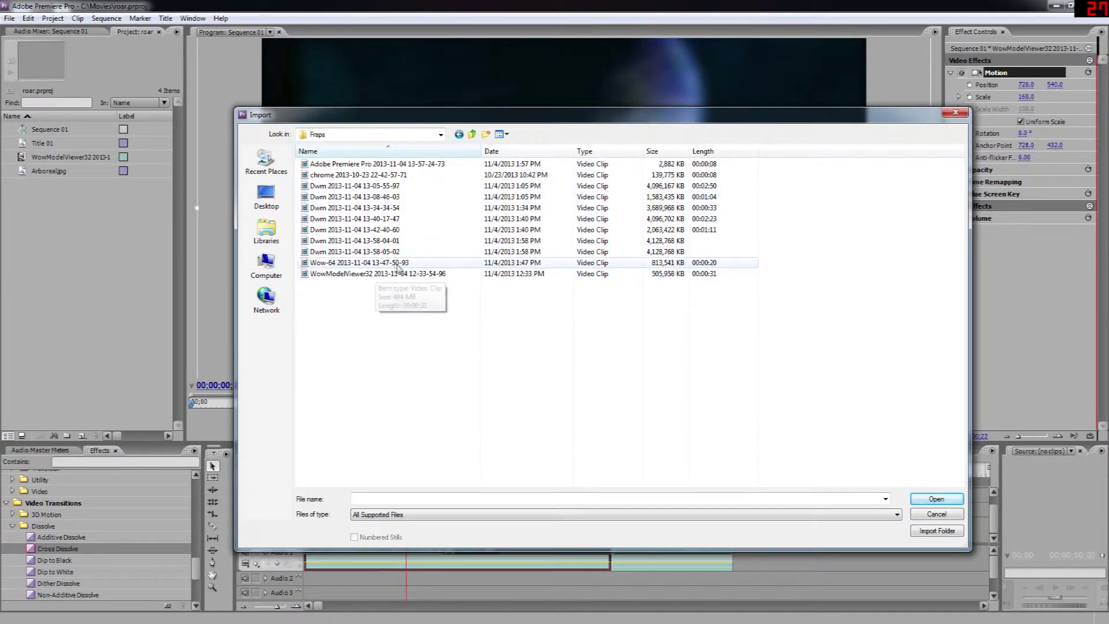
click(343, 263)
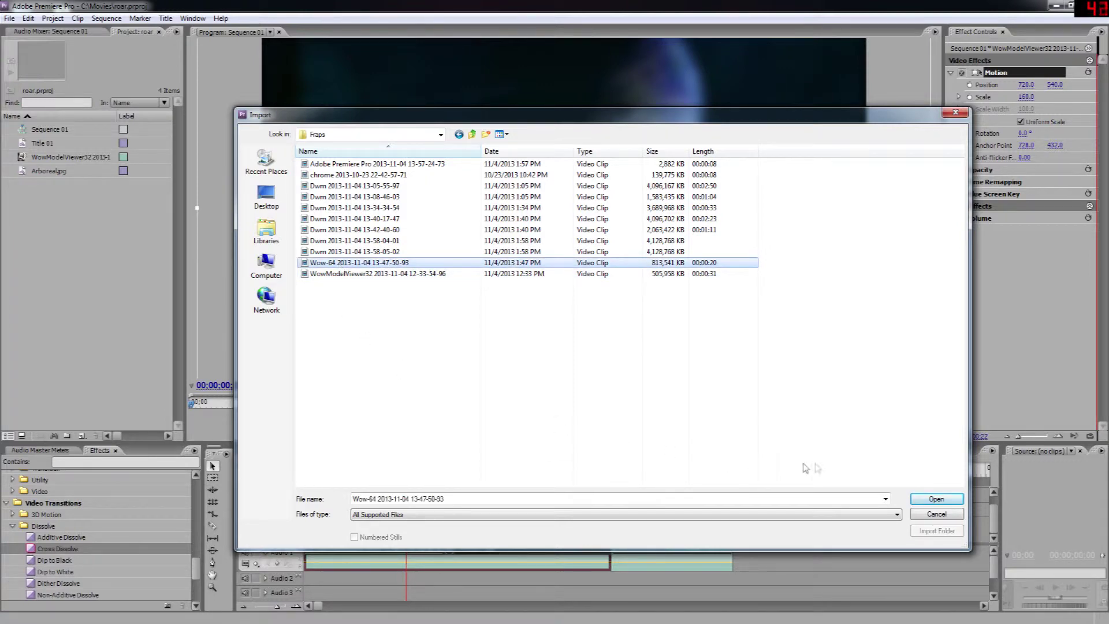
click(928, 500)
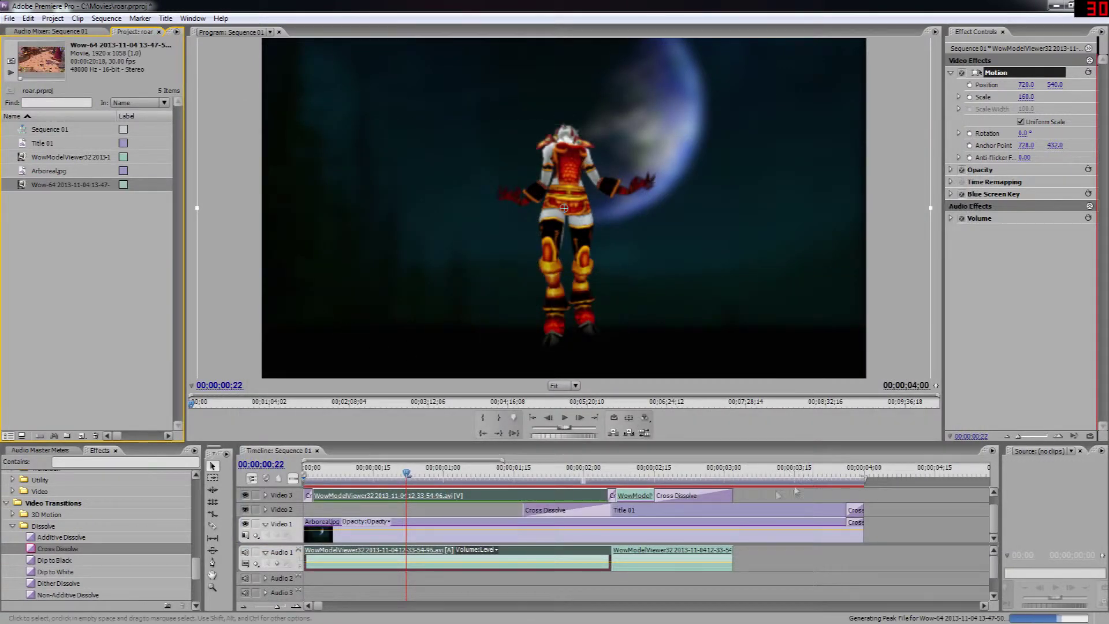
Place the imported Wow-64 clip on Video 1 after the background image, starting at about 00;00;04;07
click(503, 456)
key(minus)
click(134, 287)
click(40, 190)
drag(41, 185, 597, 540)
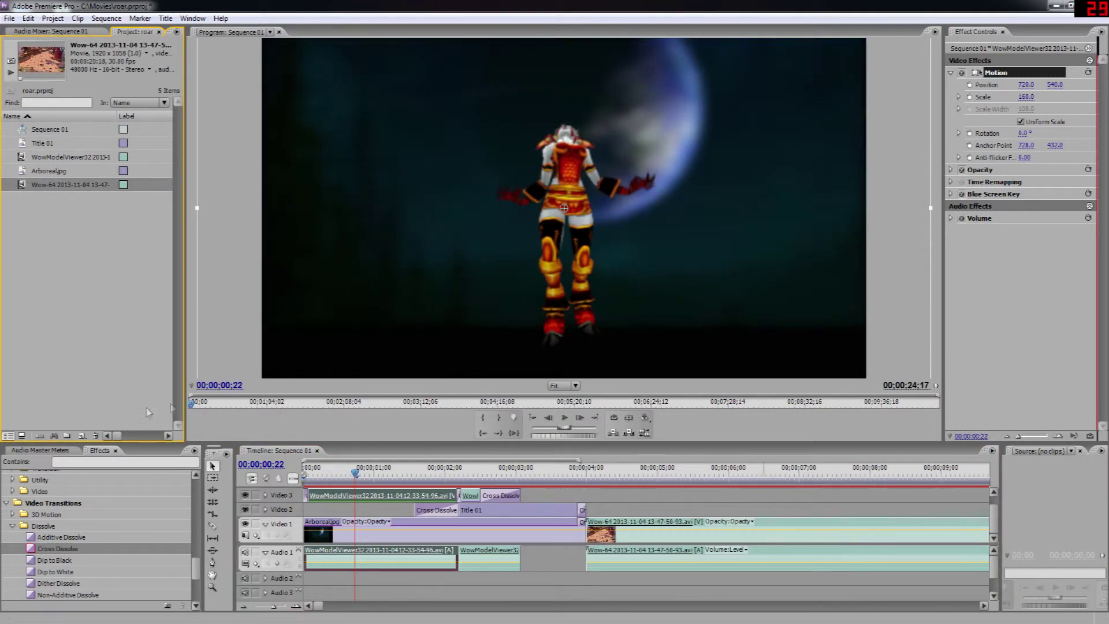
drag(619, 530, 638, 531)
Add a Cross Dissolve to the beginning of the Wow-64 clip and shorten it slightly
drag(65, 559, 608, 524)
click(591, 472)
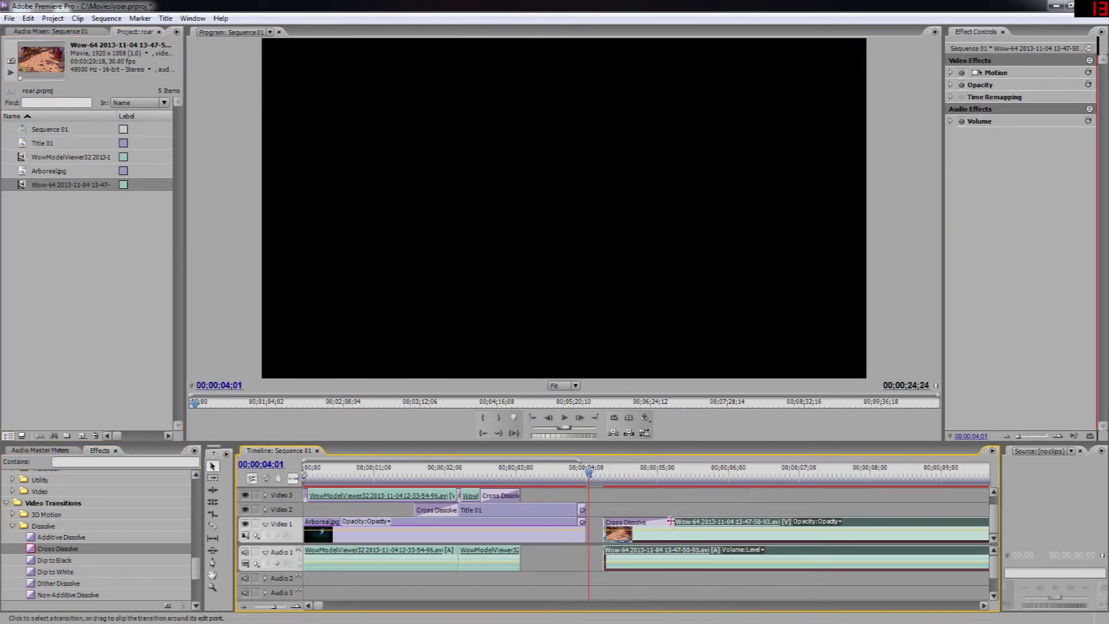
mouse_move(671, 527)
mouse_down()
mouse_move(646, 527)
mouse_move(674, 522)
mouse_move(661, 522)
mouse_up()
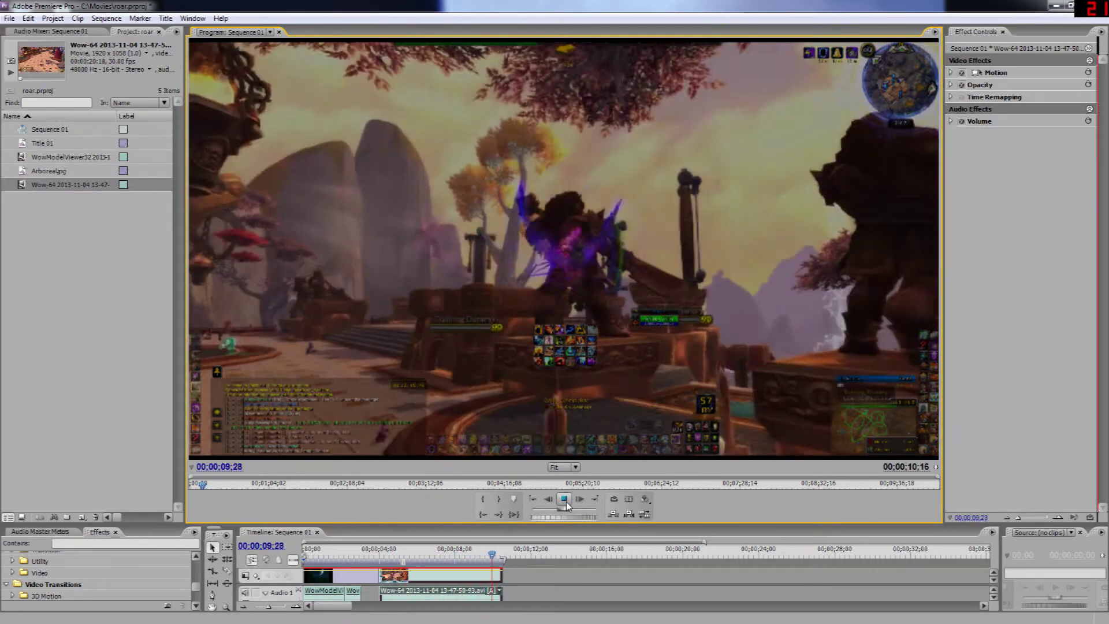
Stop playback at 00;00;10;03 and create a new still title named Title 02 with the text "The End"
click(564, 499)
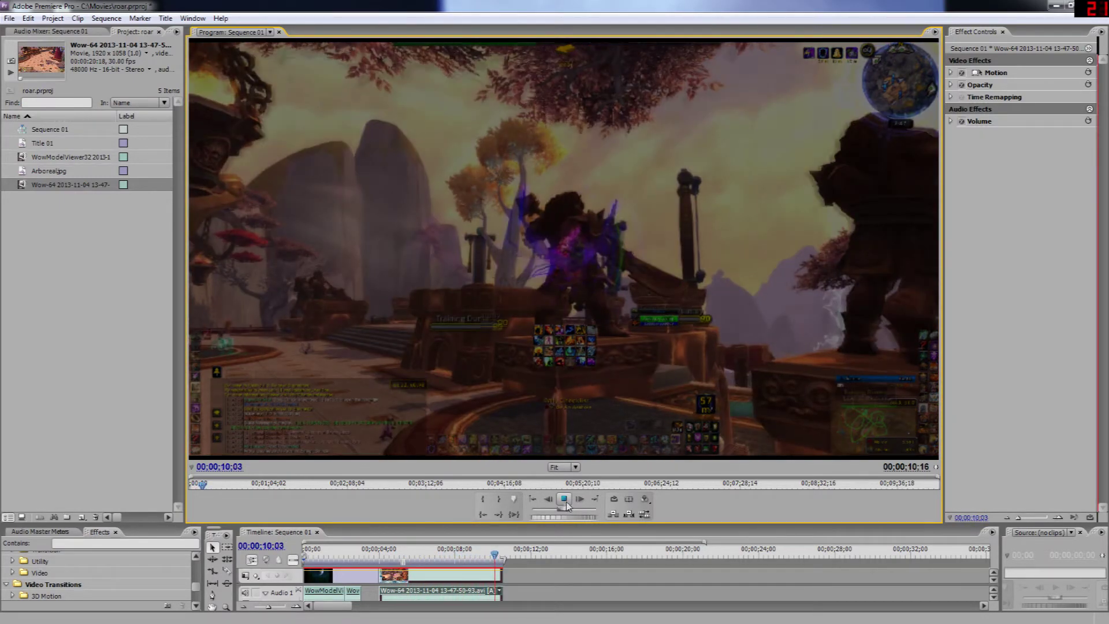
click(165, 18)
mouse_move(185, 32)
click(341, 35)
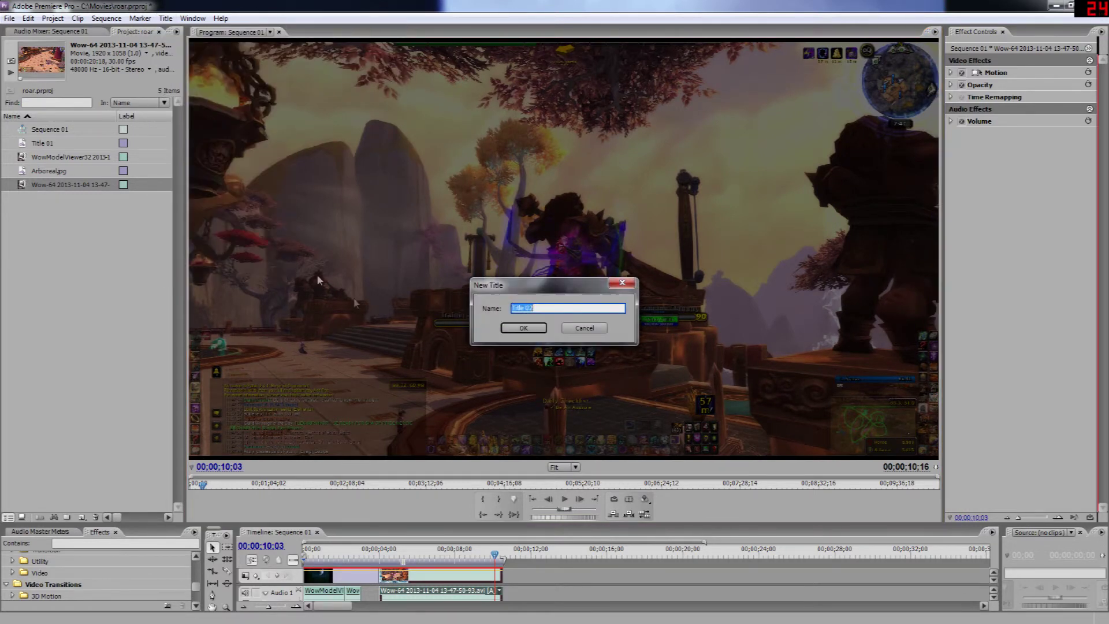
click(509, 331)
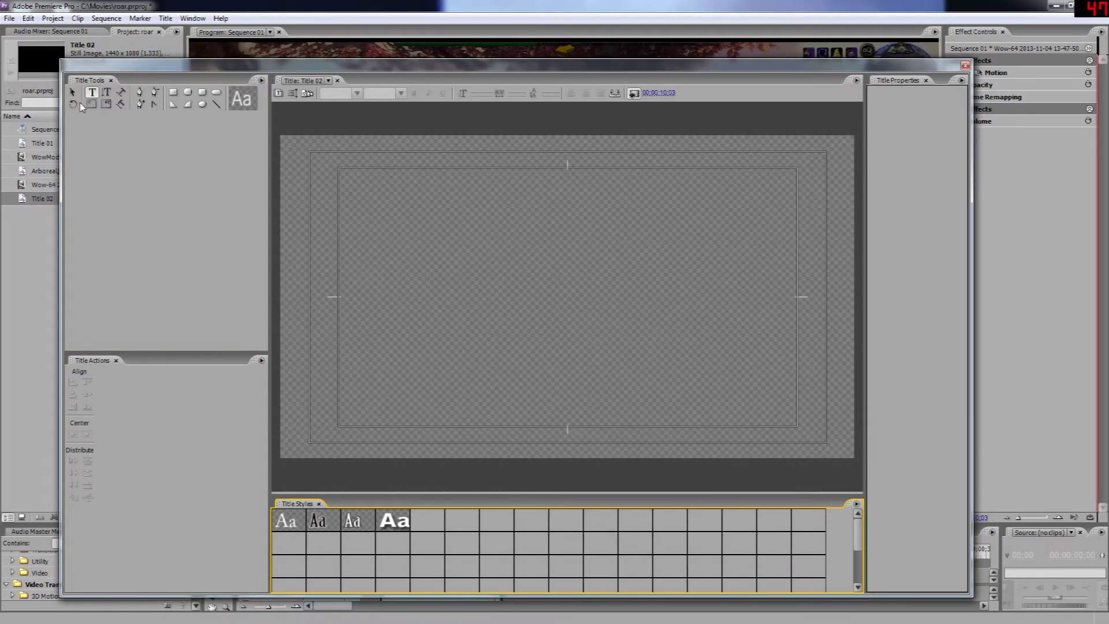
click(432, 226)
text(The REnd)
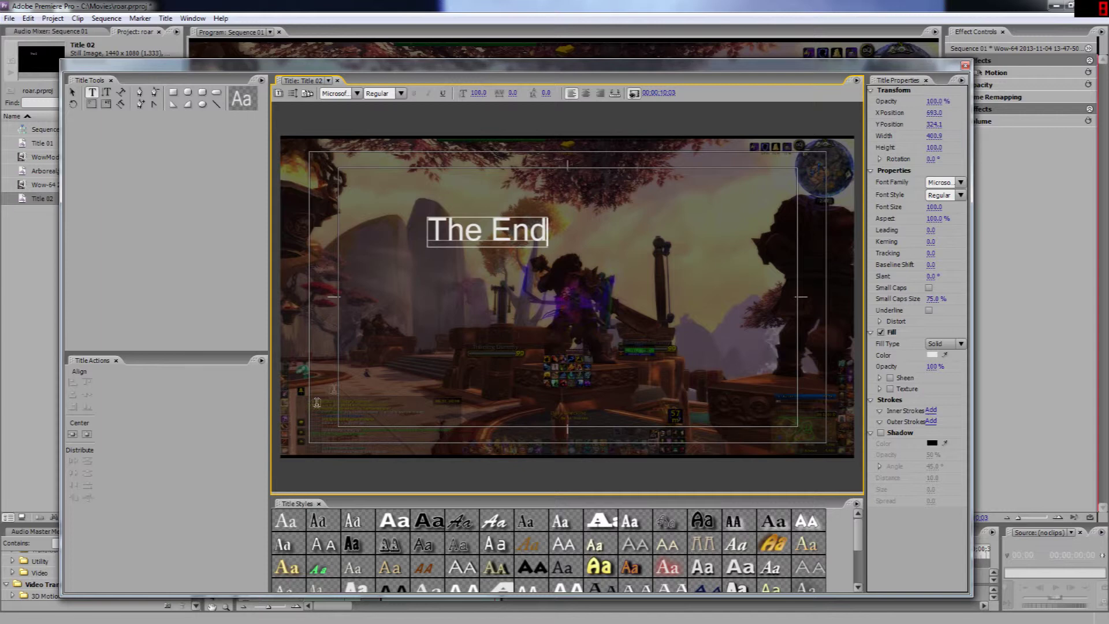
Enlarge the "The End" text to font size 147 and center it horizontally and vertically in the frame
click(86, 434)
click(72, 434)
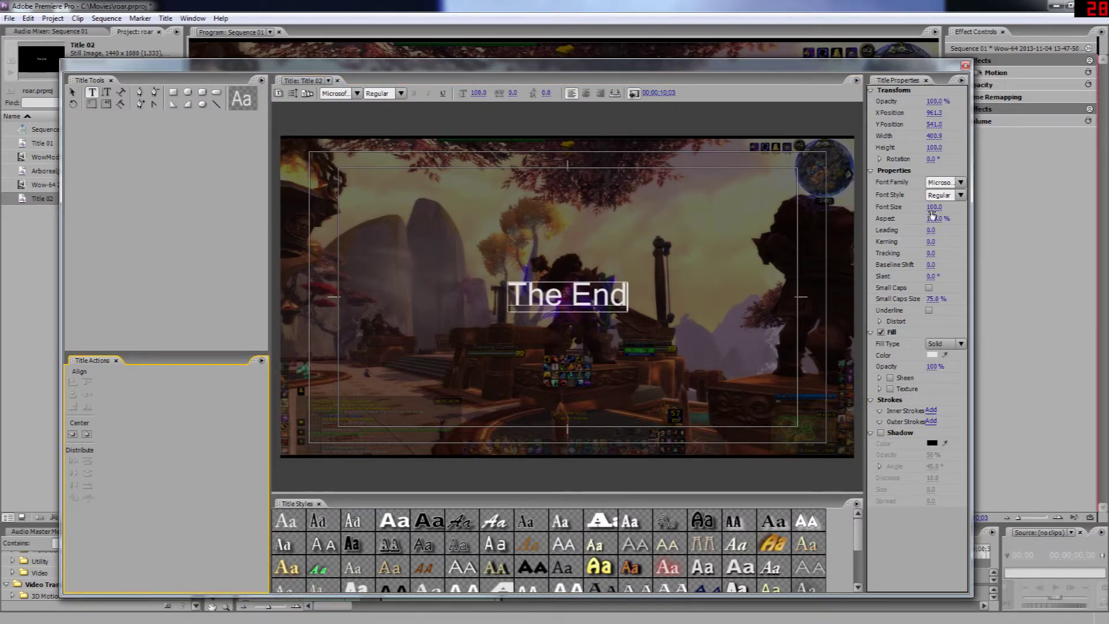
drag(936, 209, 888, 232)
click(86, 434)
click(72, 434)
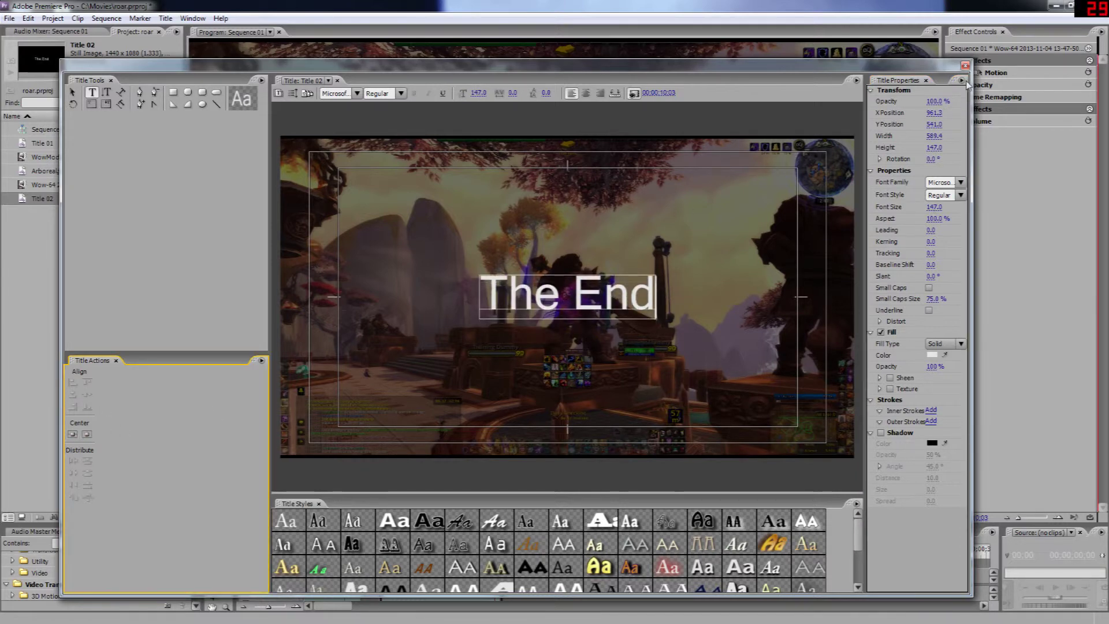
click(966, 65)
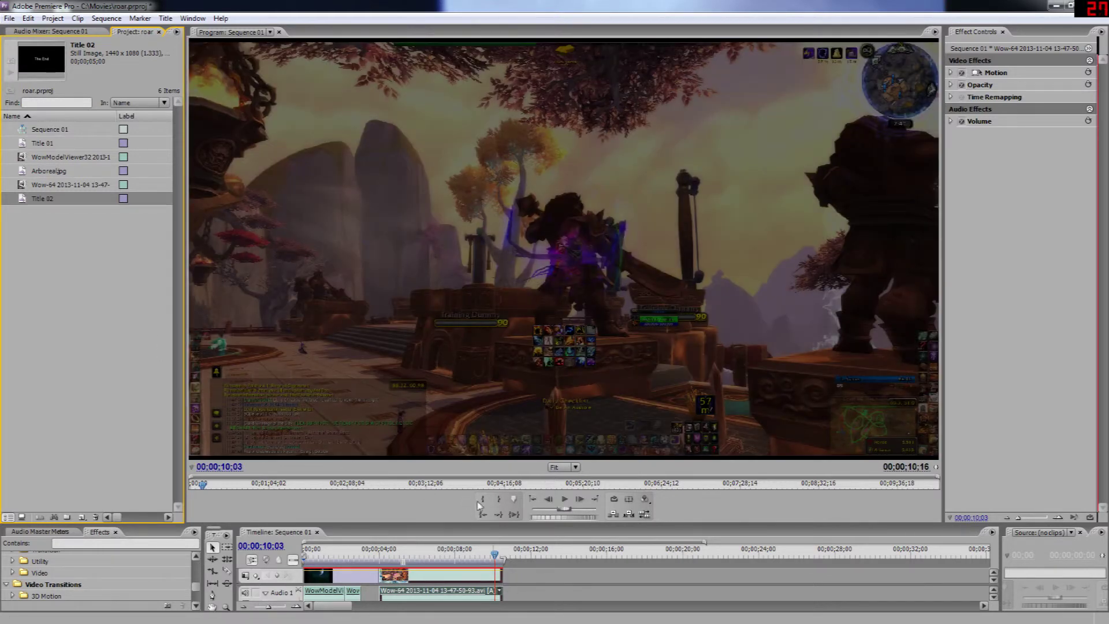
Place Title 02 on Video 2 over the end of the Wow-64 clip, starting at about 00;00;09;04
drag(554, 522, 553, 455)
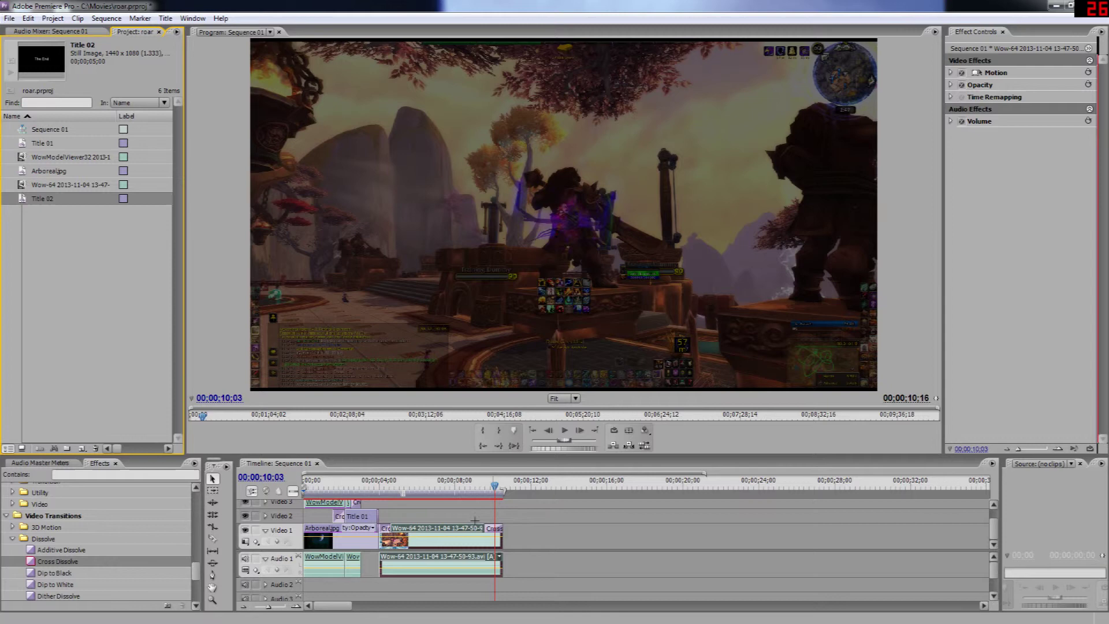
click(88, 256)
drag(30, 201, 476, 515)
Add Cross Dissolves to both ends of Title 02, with the opening one shortened to 13 frames
drag(38, 557, 277, 544)
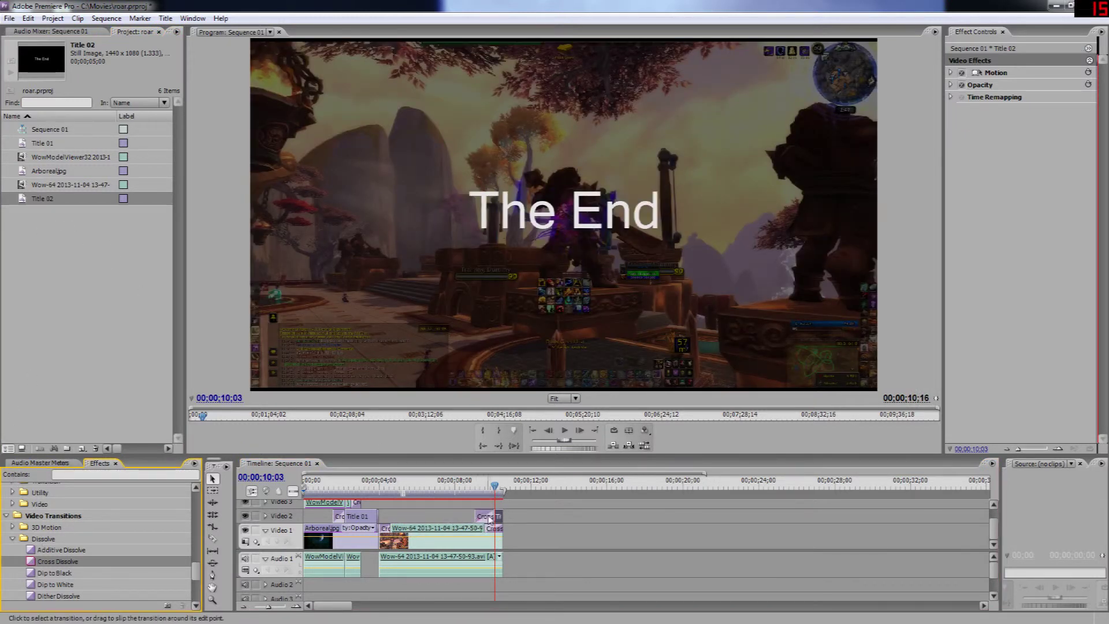
drag(490, 519, 549, 516)
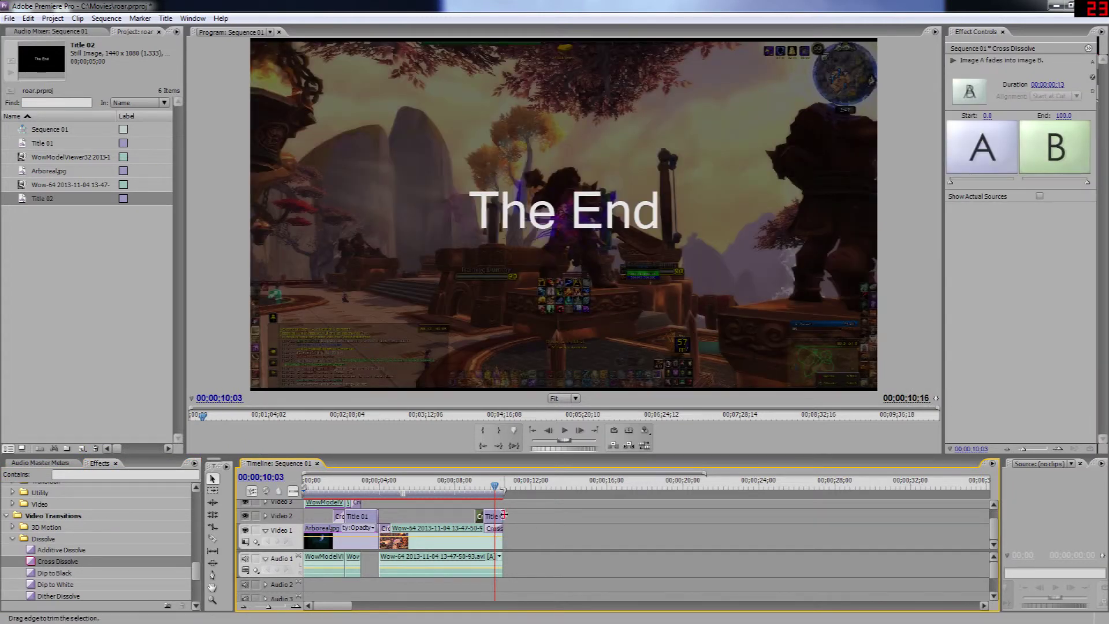
drag(108, 562, 109, 569)
Play the ending from 00;00;08;22 to check the end title's dissolves, and return the playhead to the start
drag(543, 522, 468, 485)
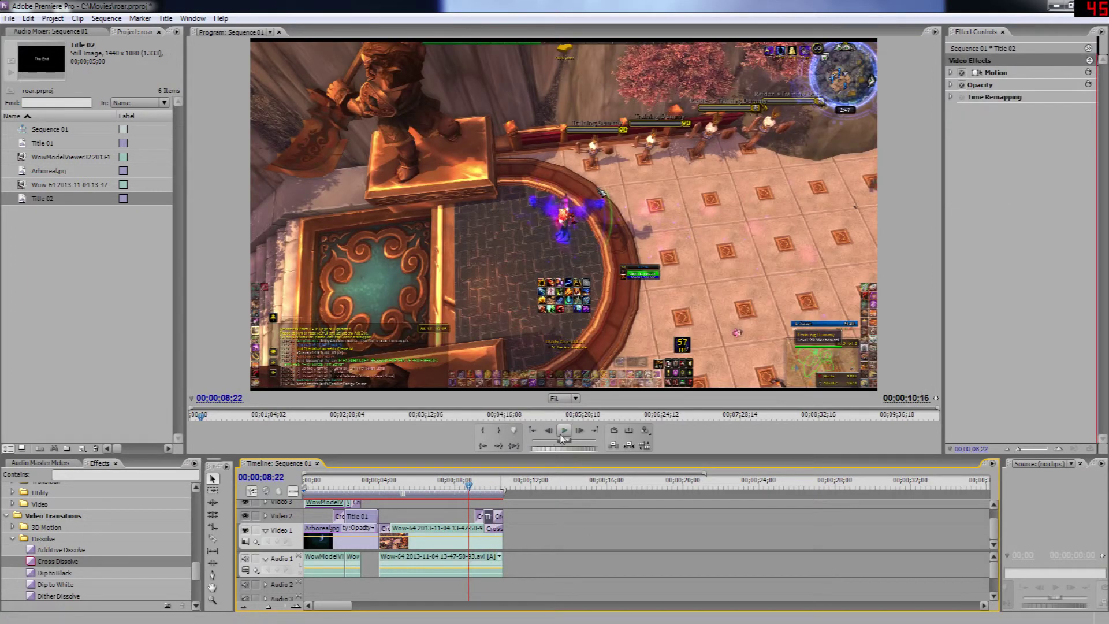
click(561, 434)
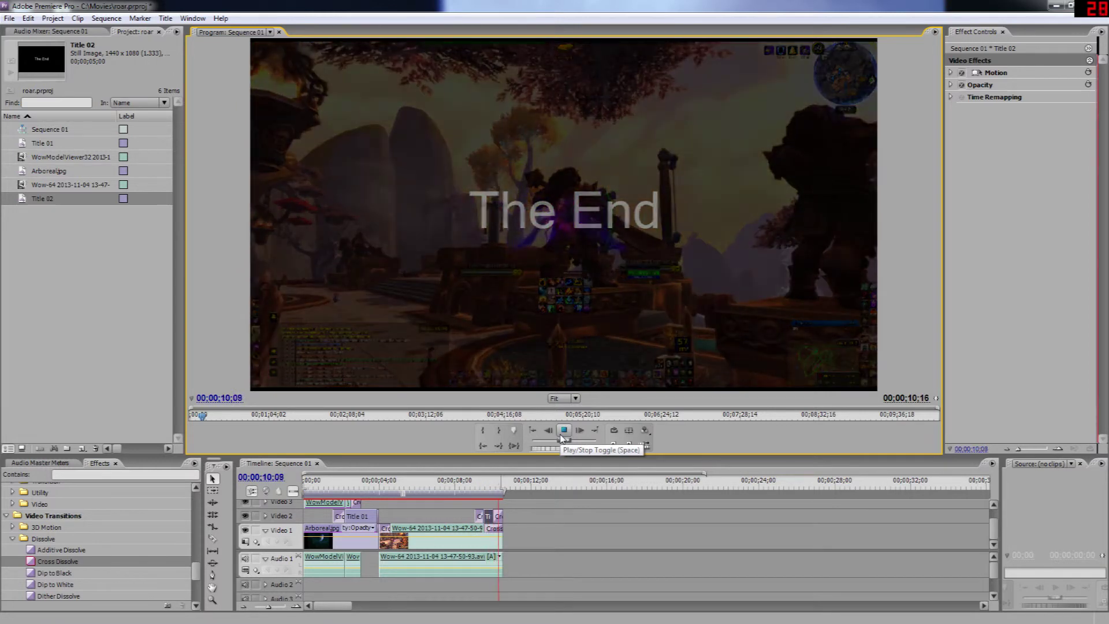
key(Home)
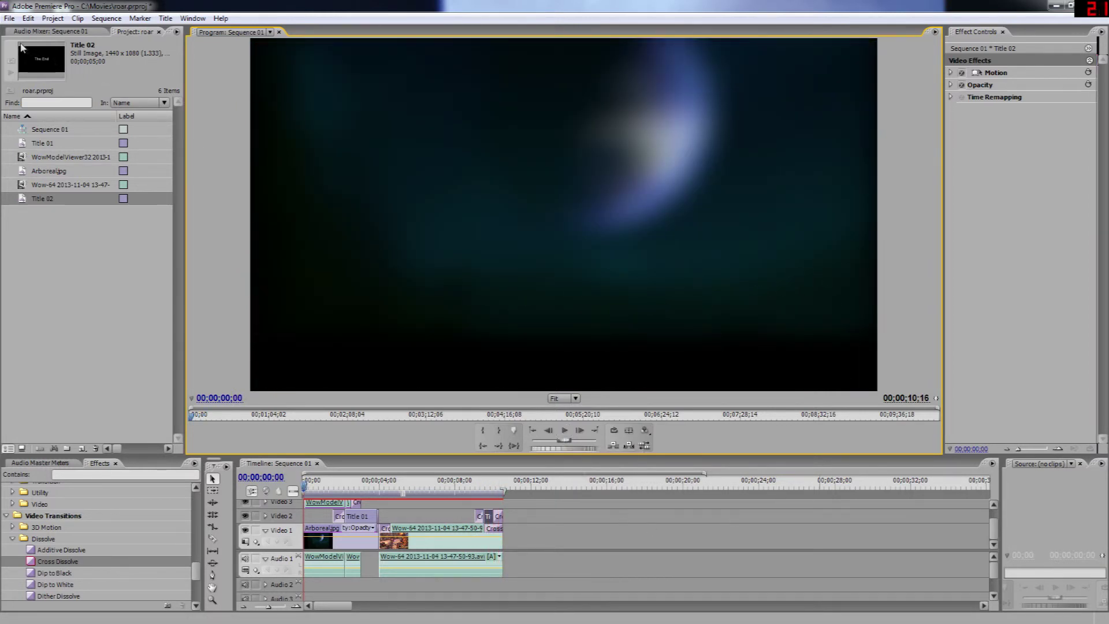
Start an Adobe Media Encoder export of the entire sequence in H.264, review the 1920x1080 video and bitrate settings, and accept them
click(9, 18)
mouse_move(40, 248)
click(225, 356)
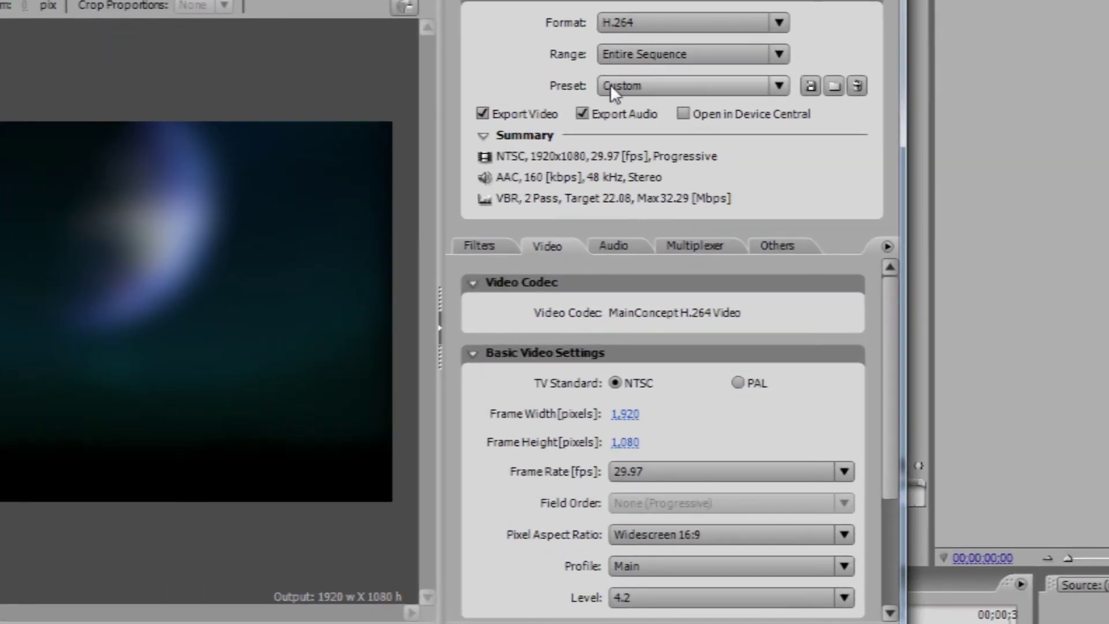
scroll(879, 372, down, 5)
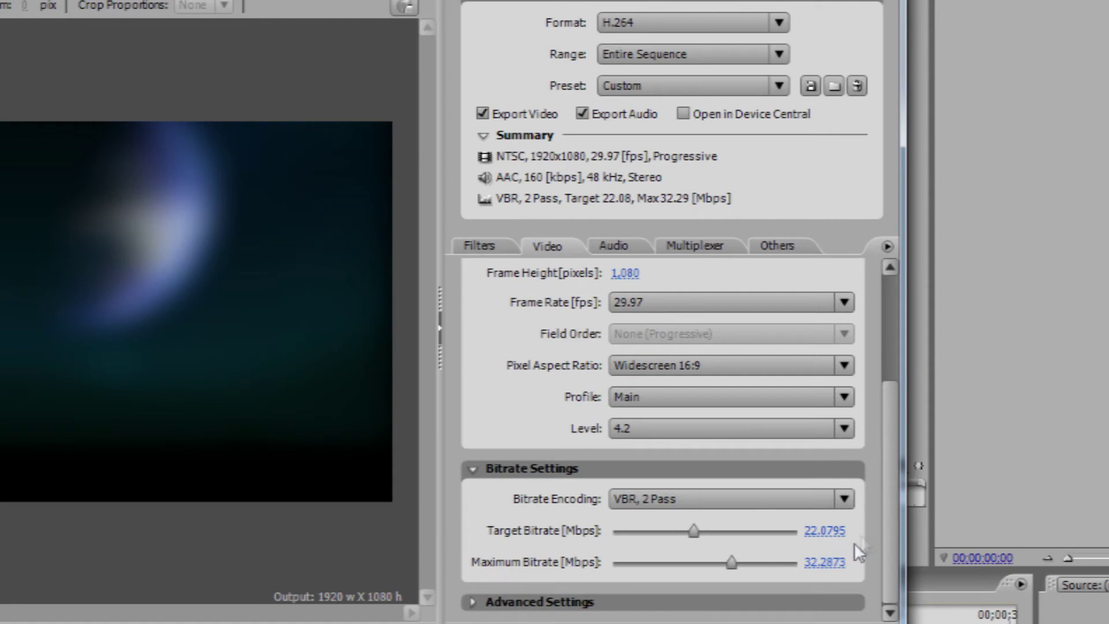
scroll(887, 491, up, 5)
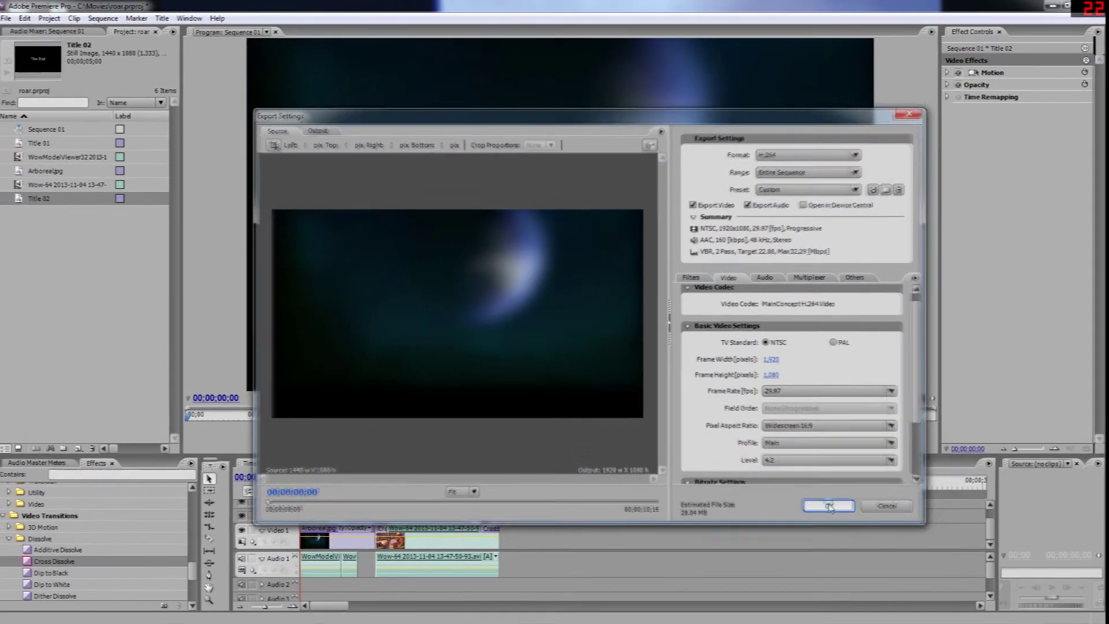
click(829, 506)
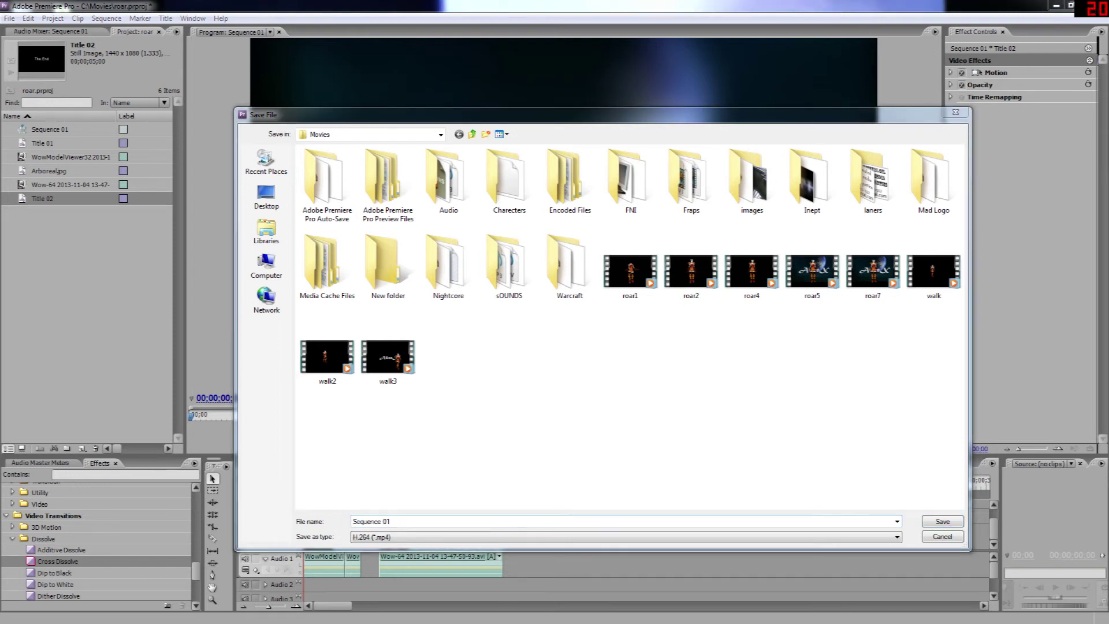
Name the H.264 (*.mp4) export file Roar and save it in the Movies folder
click(392, 521)
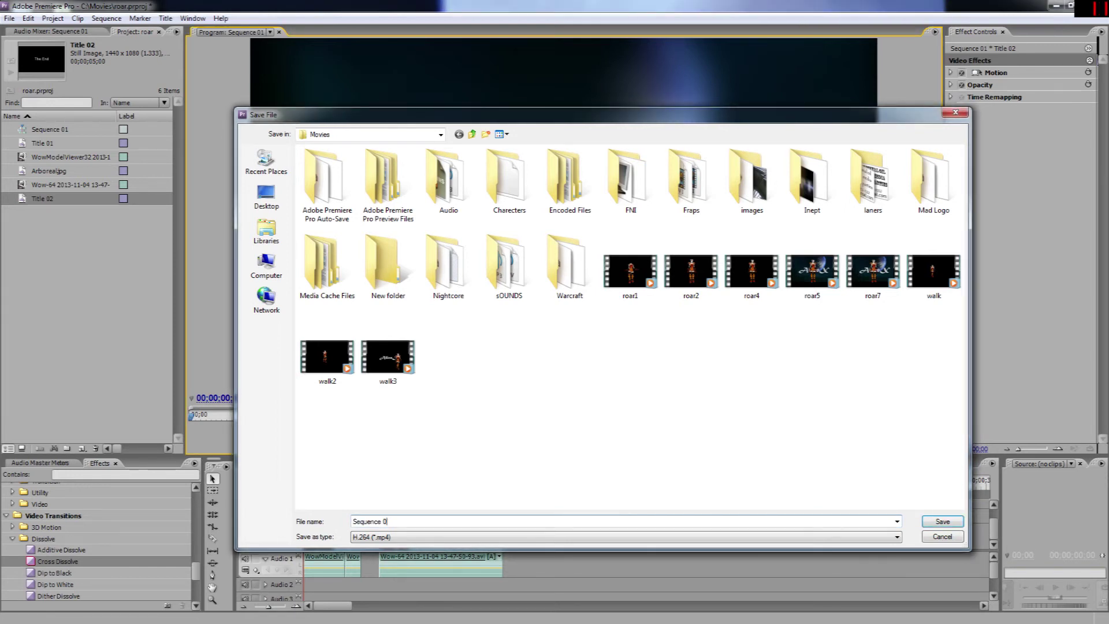
key(BackSpace)
key(BackSpace)
key(BackSpace)
key(BackSpace)
text(Roar)
click(930, 521)
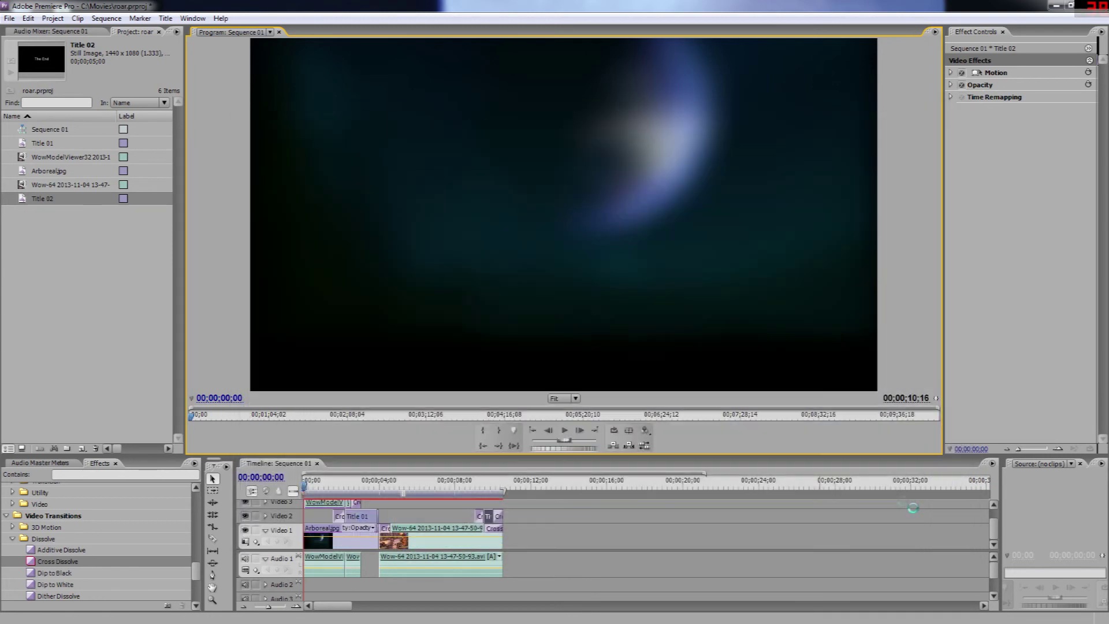